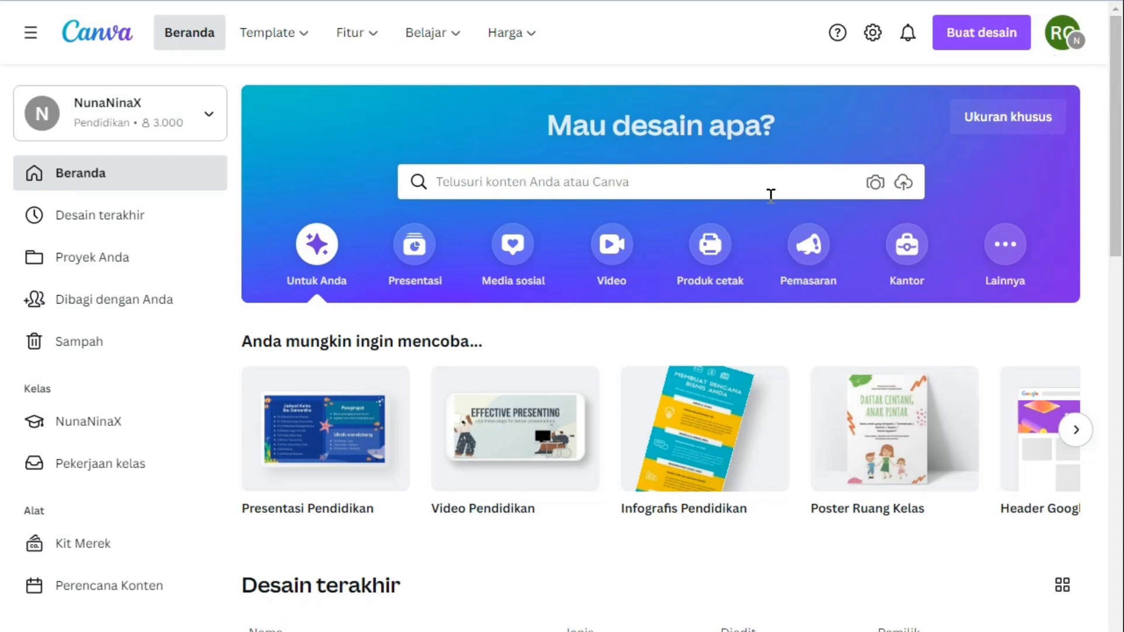
# Create a blank Instagram post design (Konten Instagram, 1080 × 1080 px) from the social media formats
pyautogui.click(527, 257)
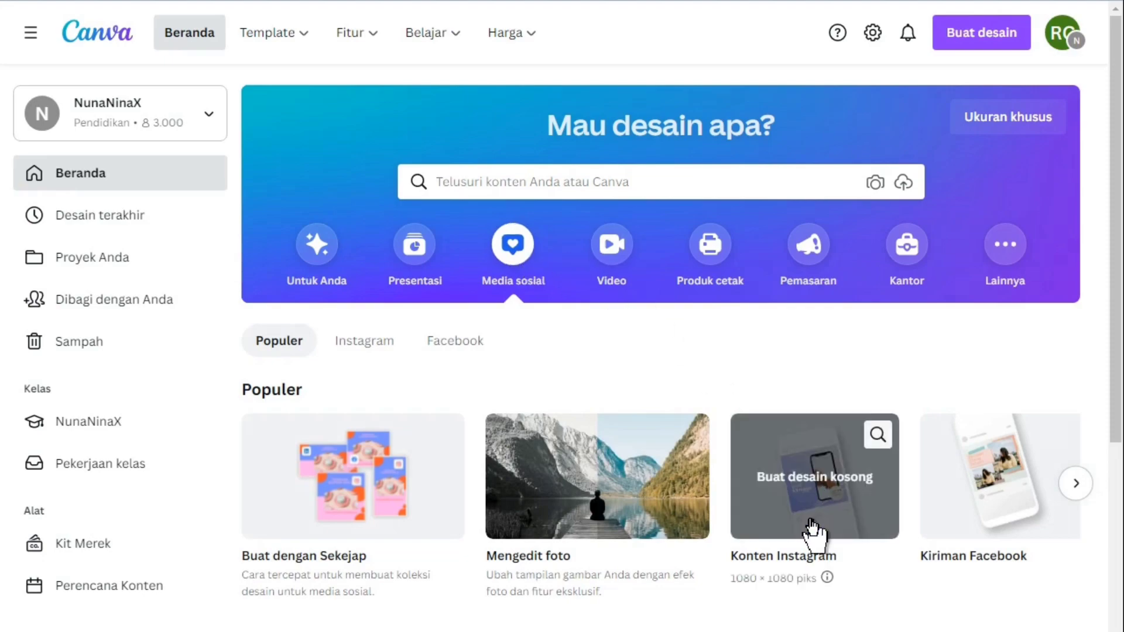
pyautogui.click(813, 520)
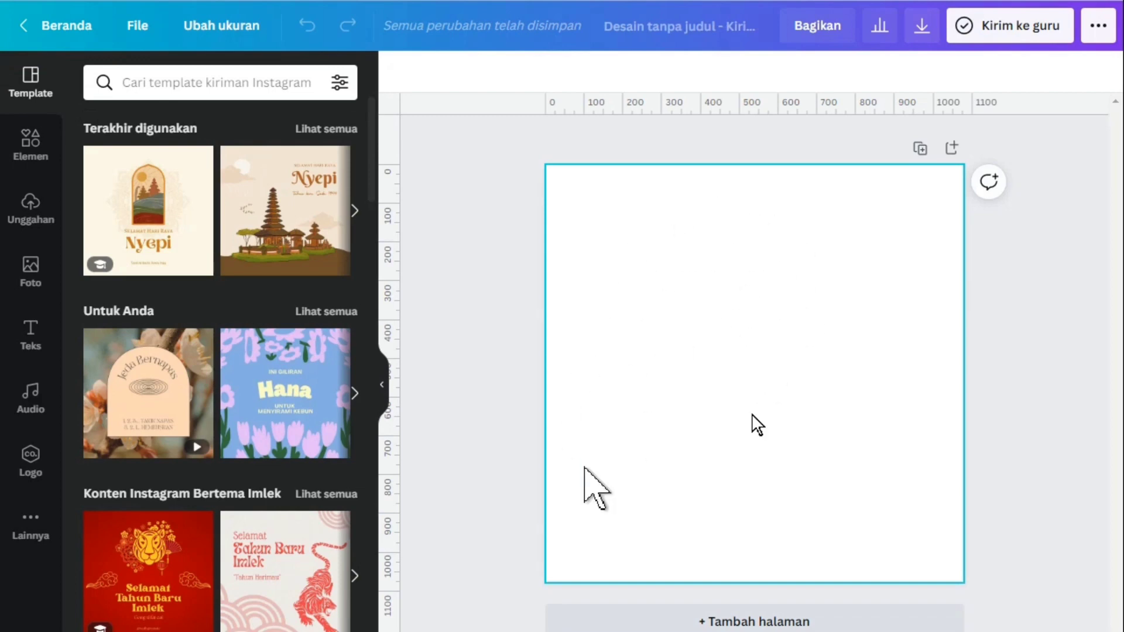
# Search the elements library for "bali"
pyautogui.click(36, 159)
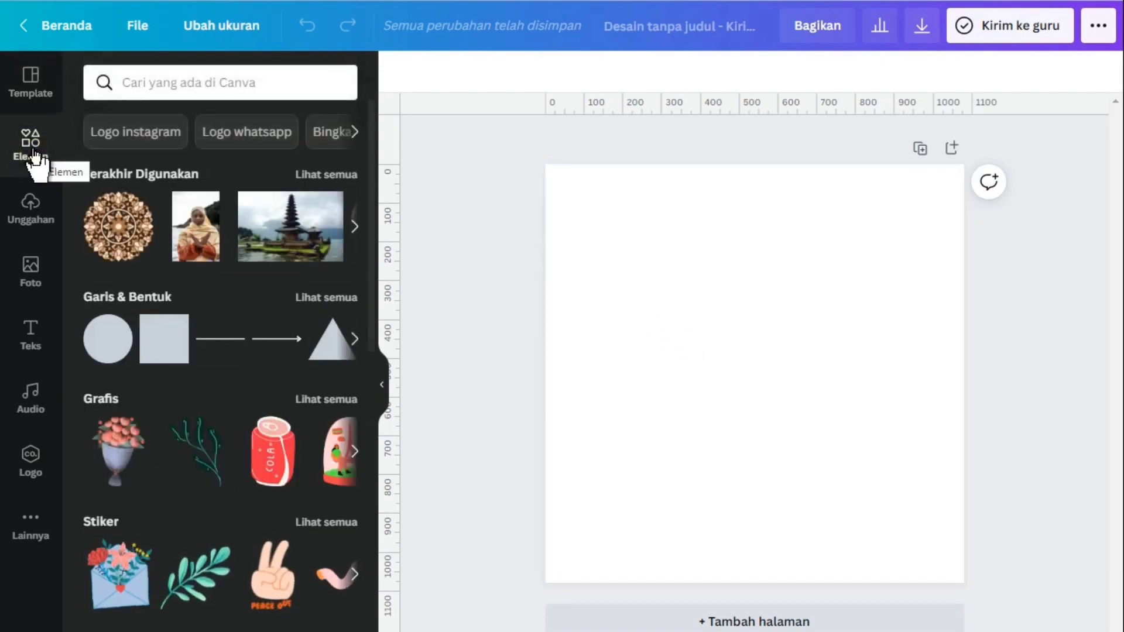
pyautogui.click(188, 79)
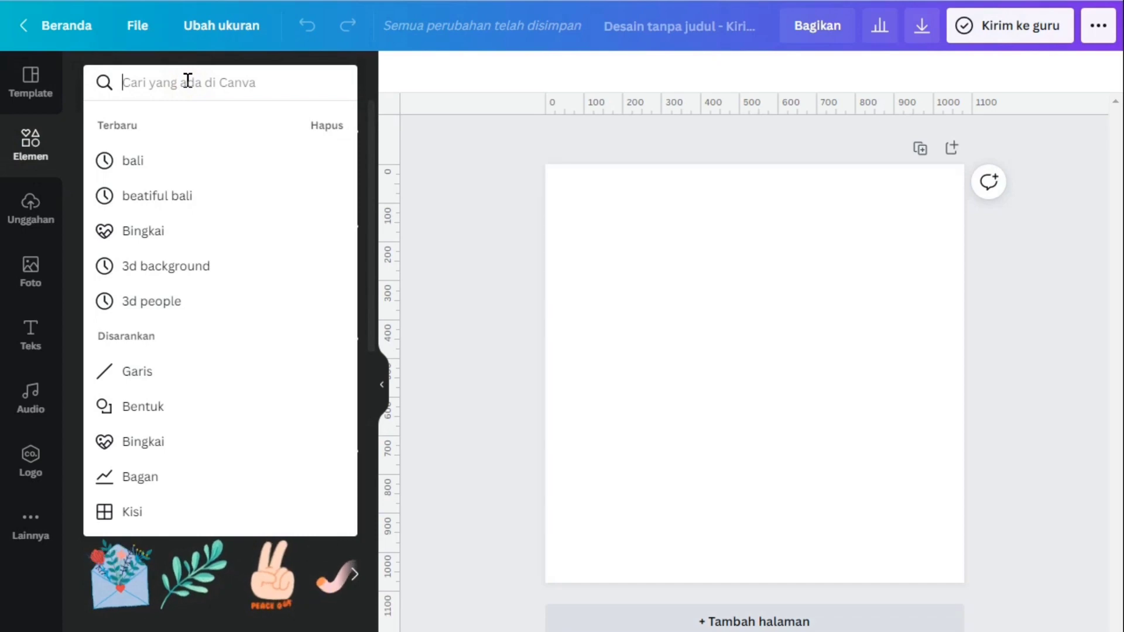
pyautogui.write('bali')
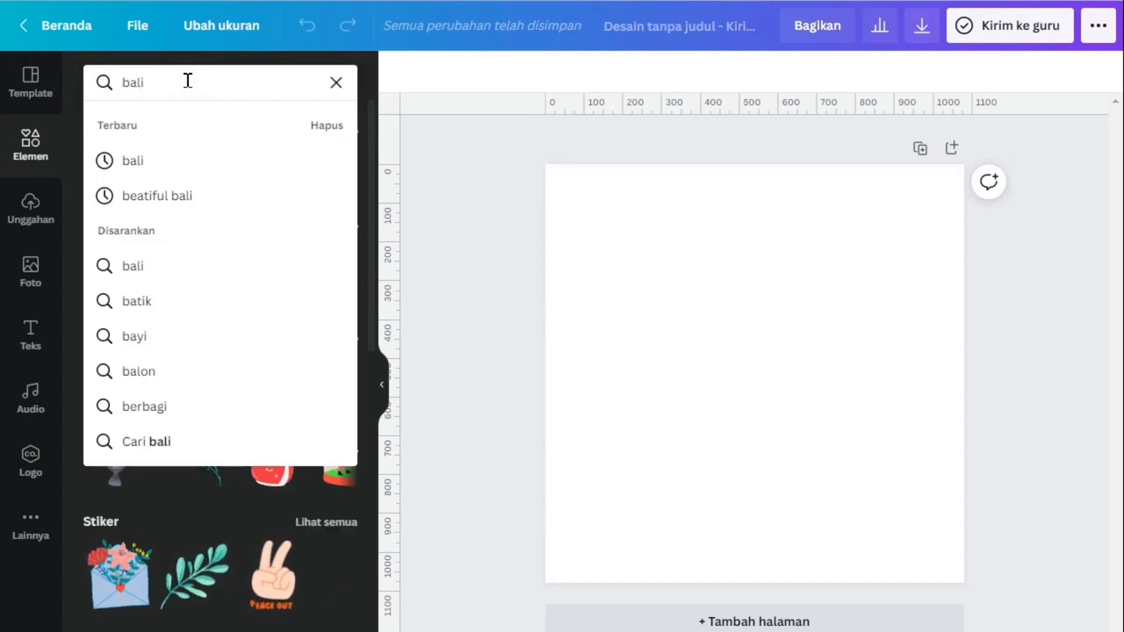
pyautogui.press('Return')
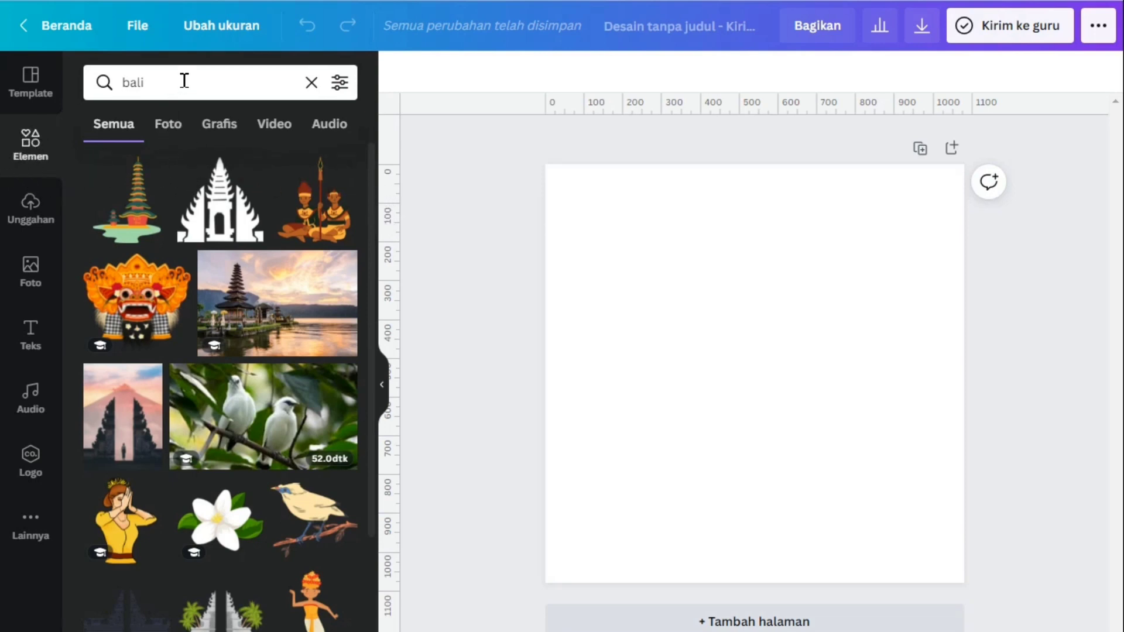
# Find the round eight-pointed mandala ornament with an open centre among the bali results and add it to the blank page
pyautogui.scroll(-4, 372, 179)
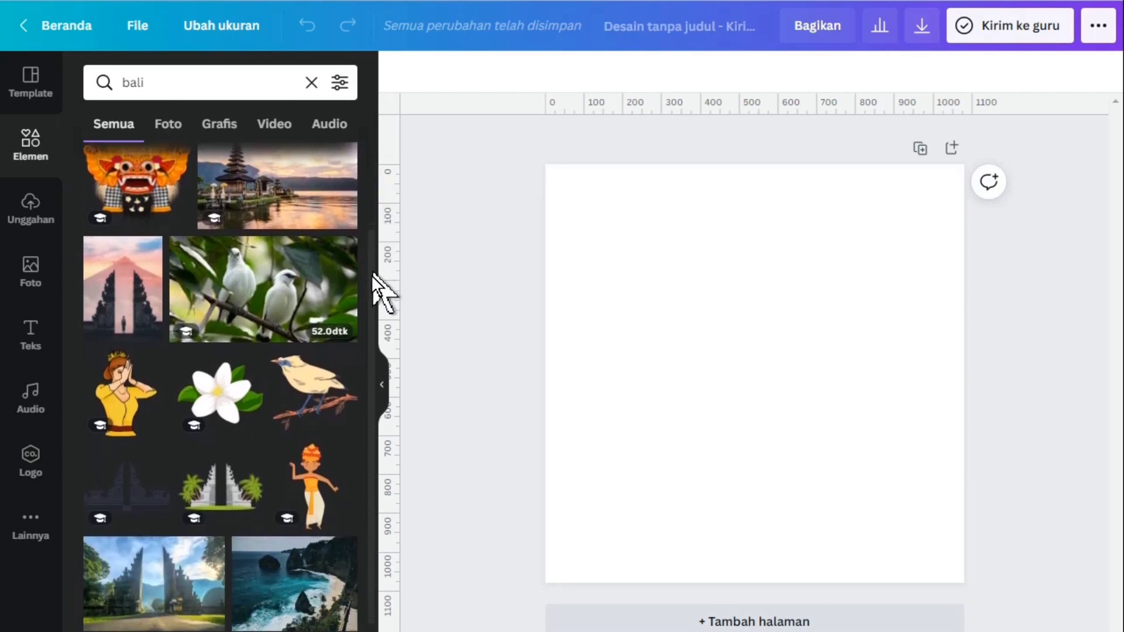
pyautogui.scroll(-1, 373, 319)
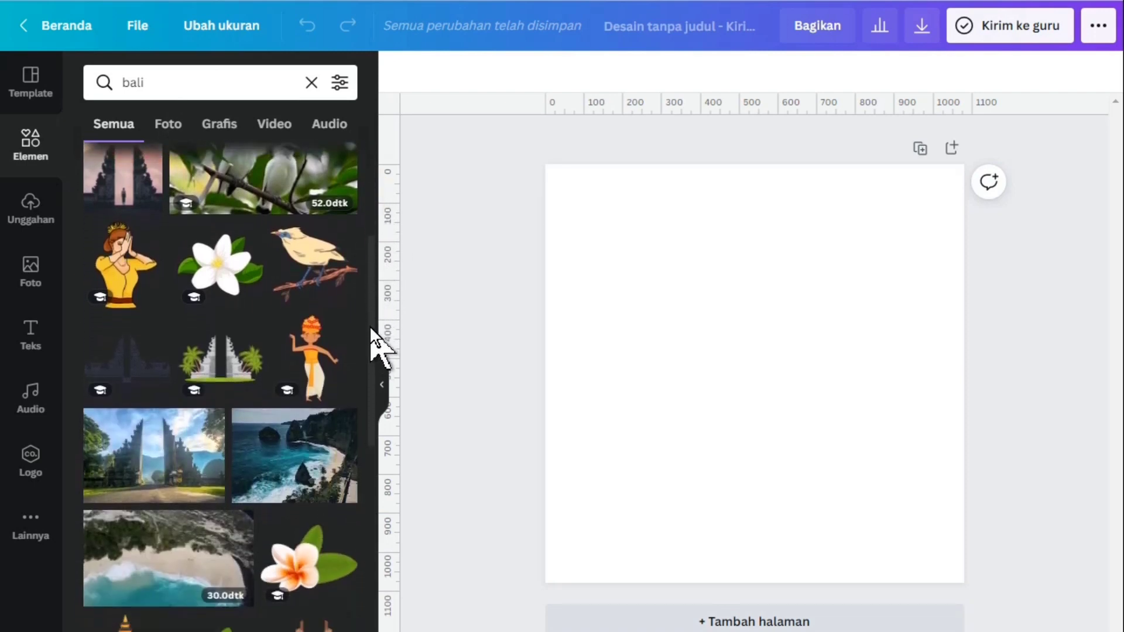
pyautogui.moveTo(372, 318); pyautogui.dragTo(375, 580)
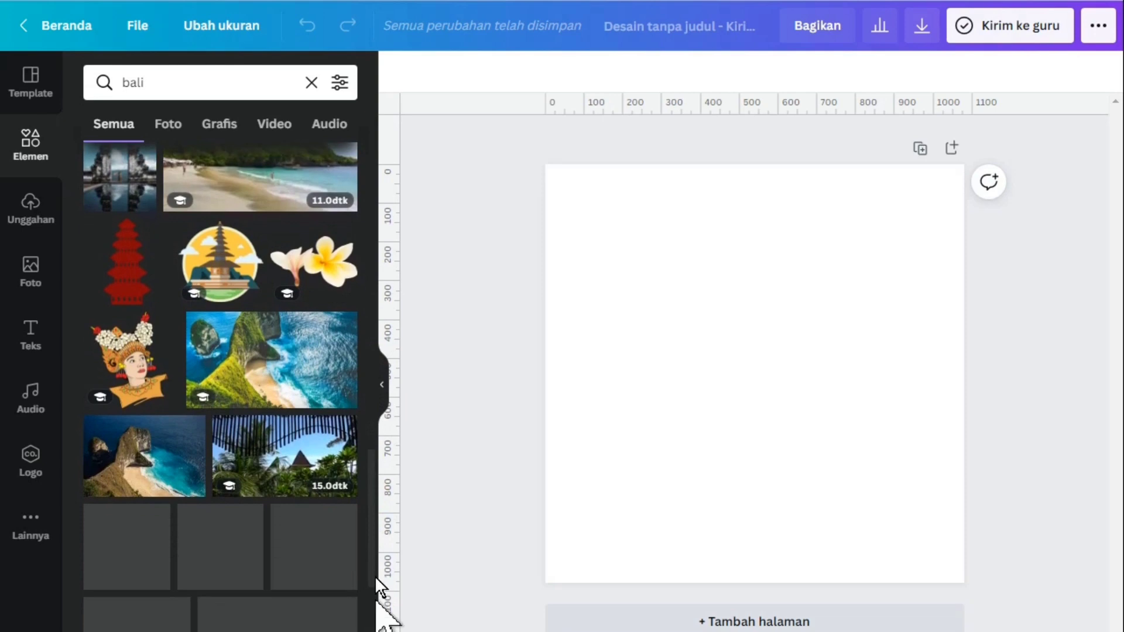
pyautogui.moveTo(371, 514); pyautogui.dragTo(373, 619)
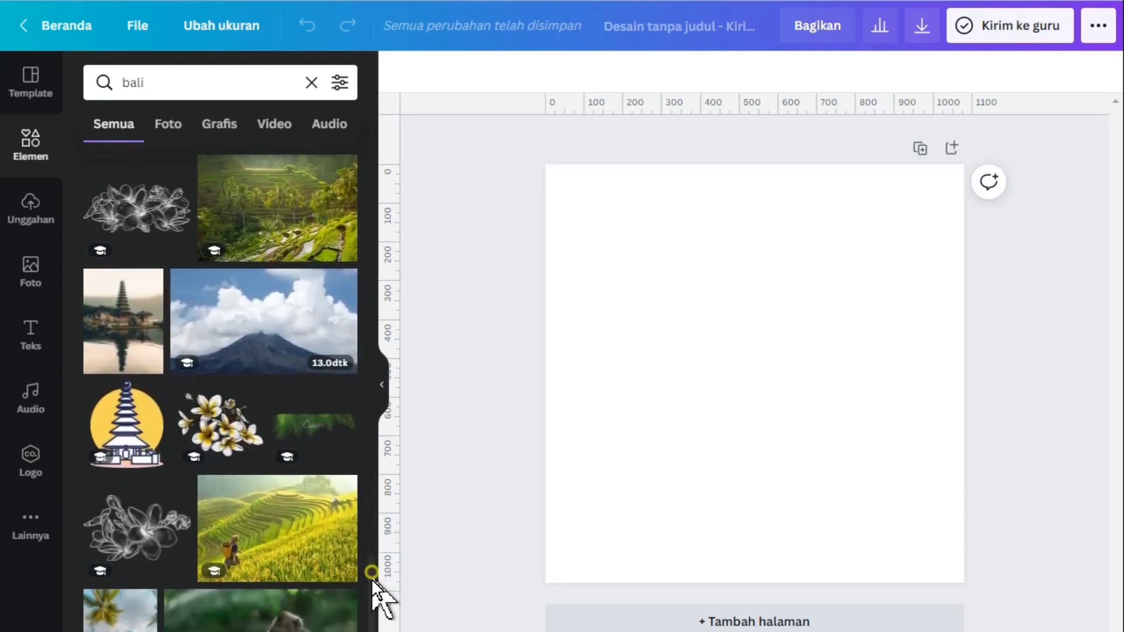
pyautogui.moveTo(371, 578); pyautogui.dragTo(377, 624)
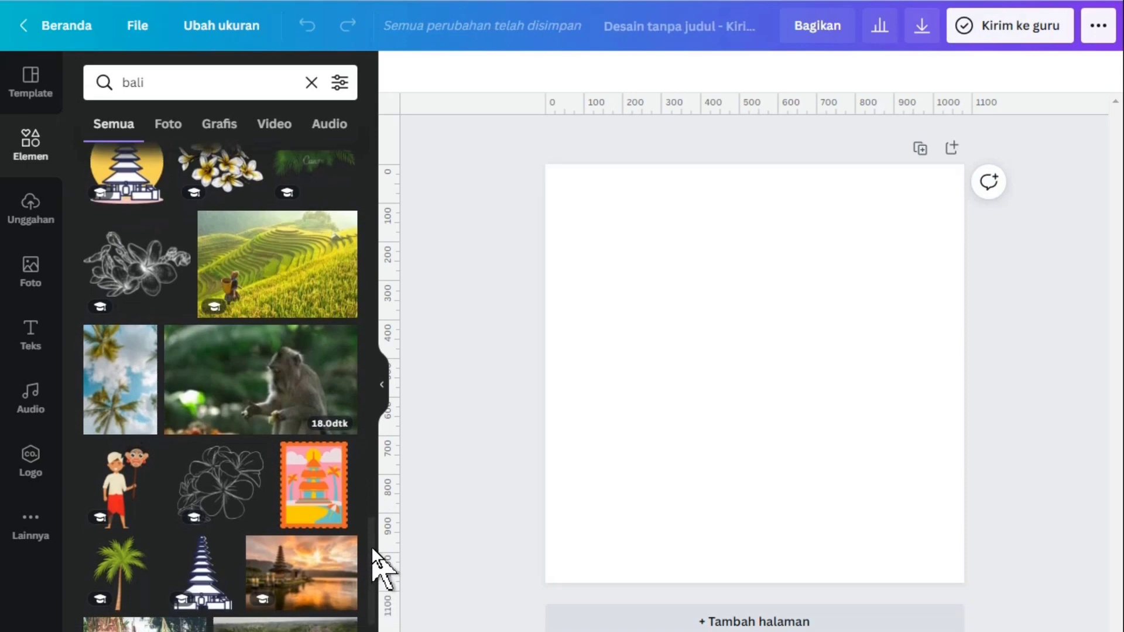
pyautogui.moveTo(375, 565); pyautogui.dragTo(378, 621)
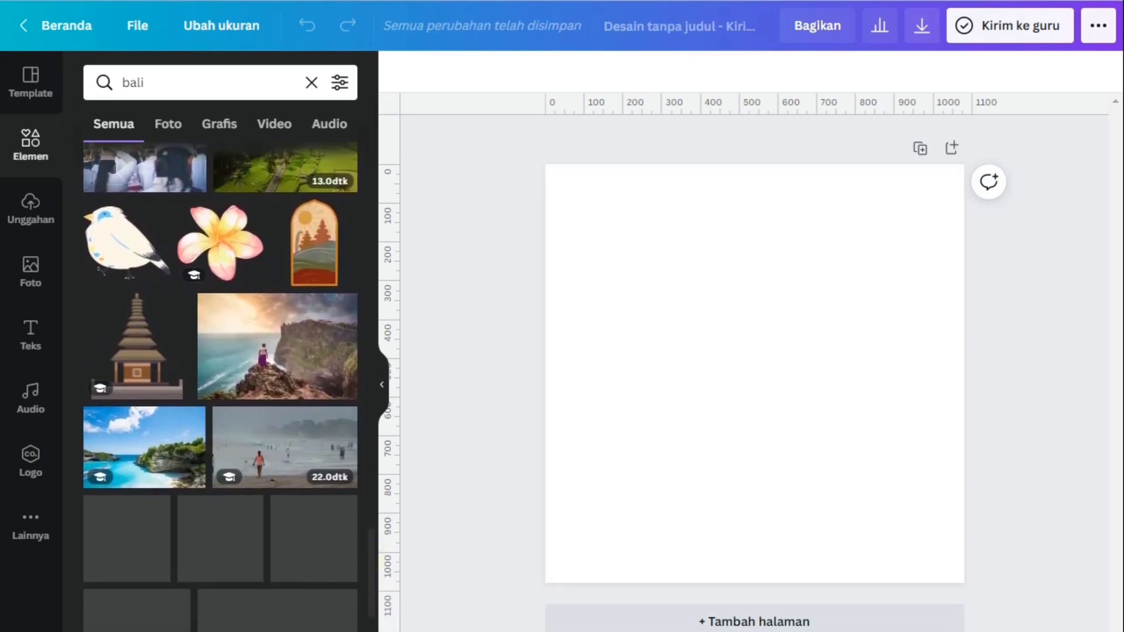
pyautogui.moveTo(371, 567); pyautogui.dragTo(376, 631)
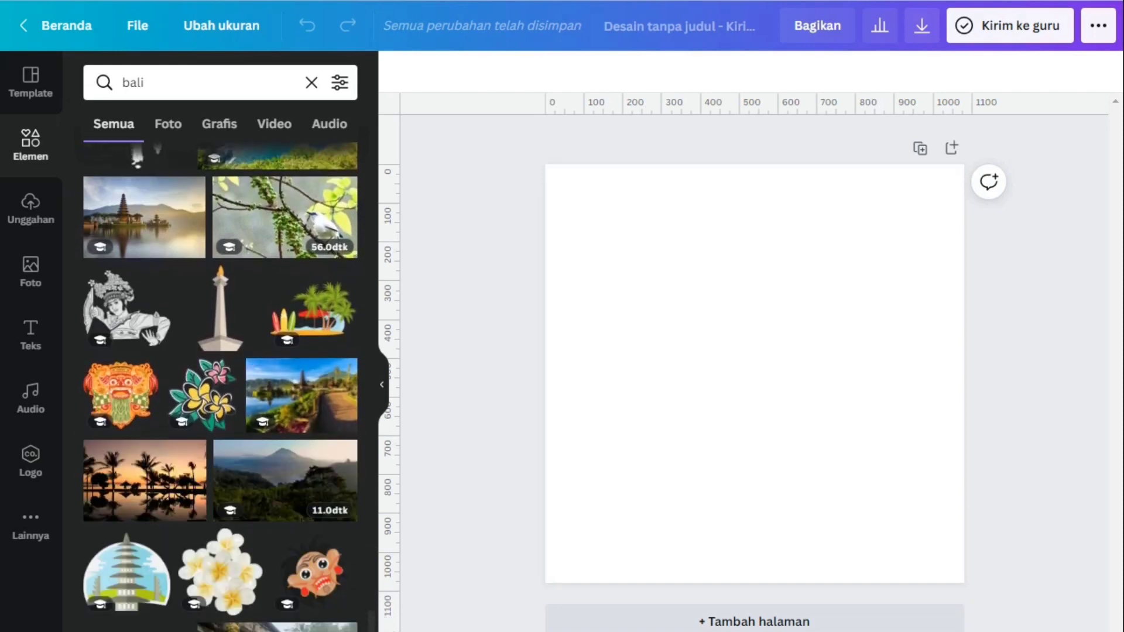
pyautogui.scroll(-3, 372, 625)
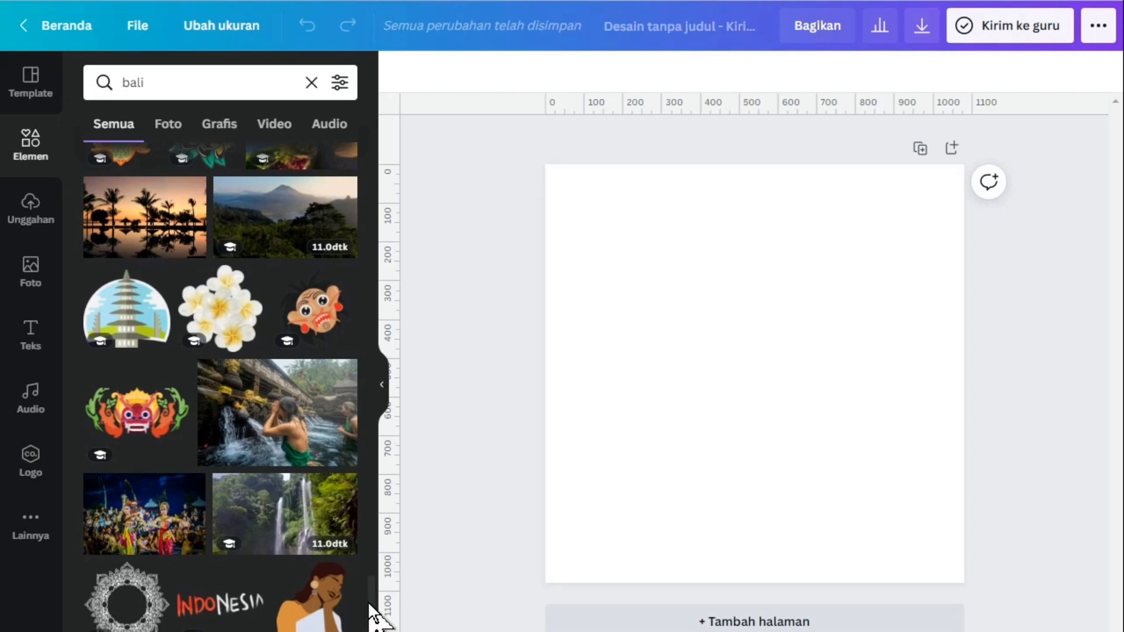
pyautogui.scroll(-5, 370, 602)
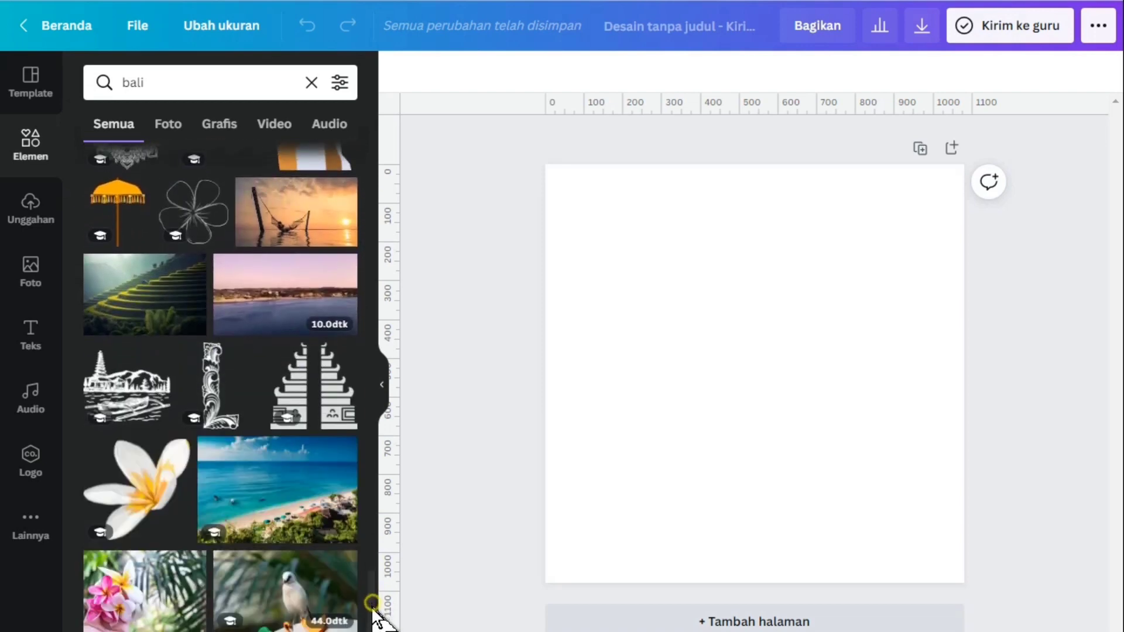
pyautogui.scroll(-6, 375, 612)
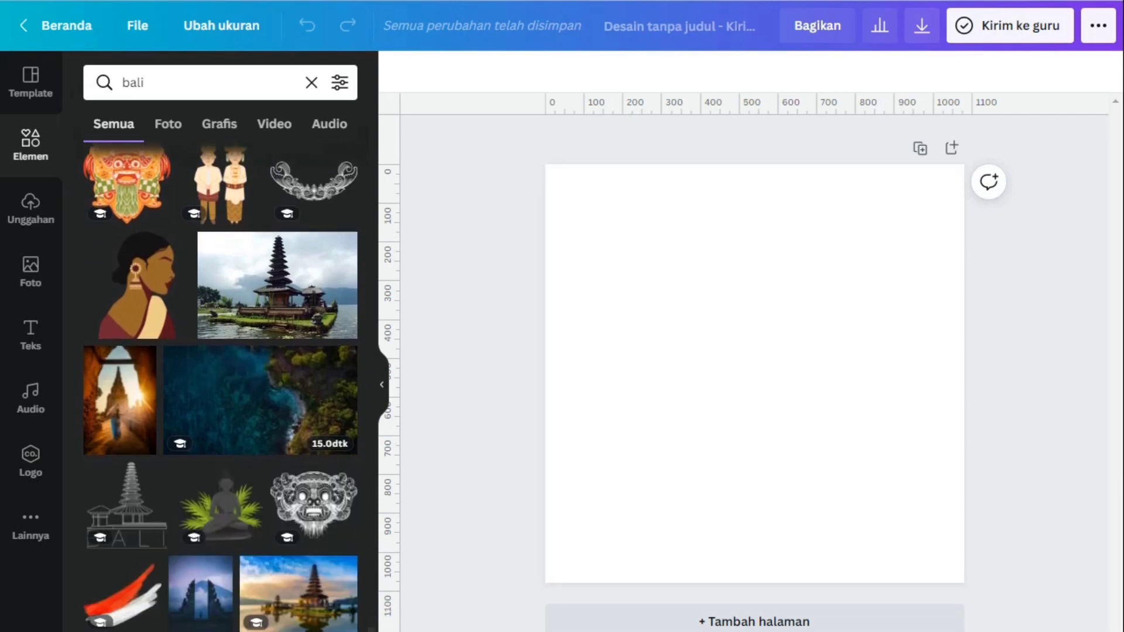
pyautogui.scroll(-6, 220, 387)
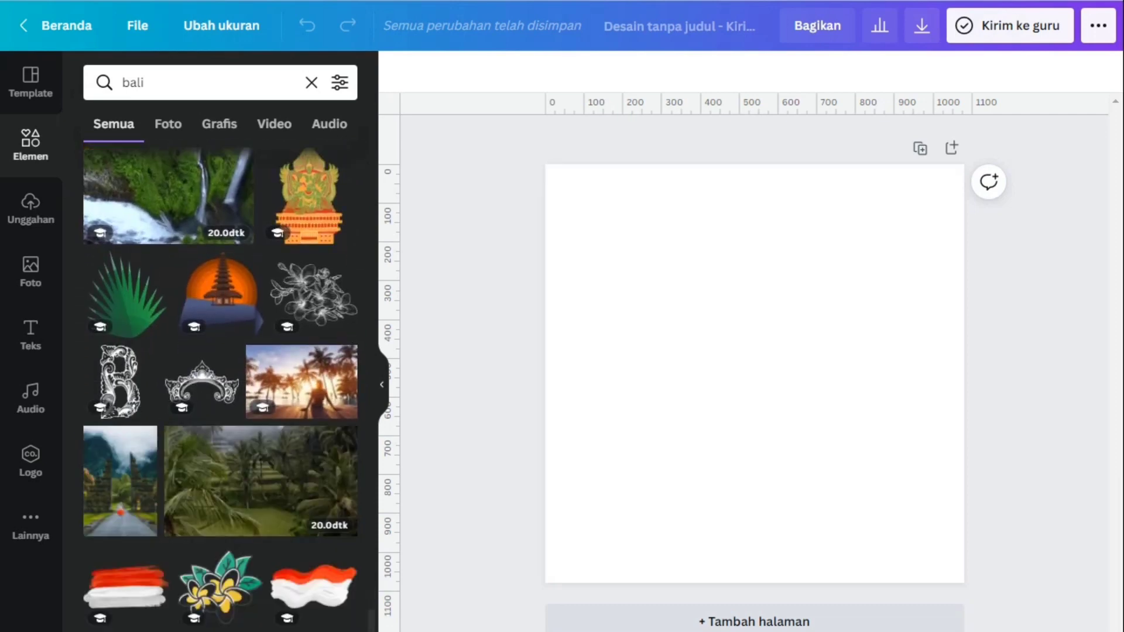
pyautogui.scroll(-5, 220, 387)
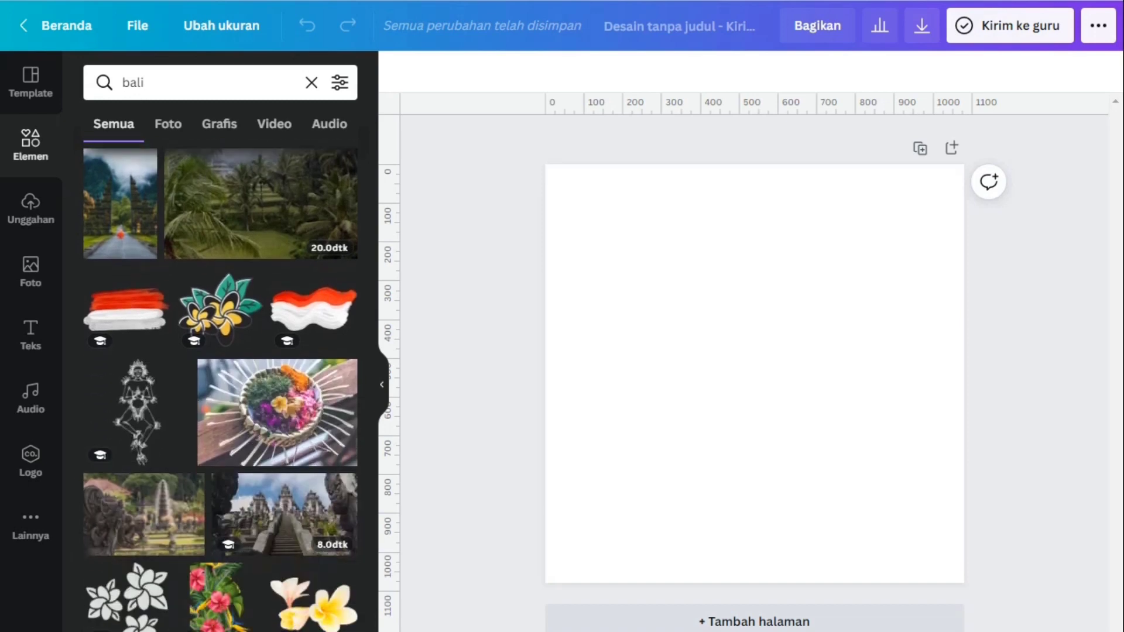
pyautogui.scroll(-3, 220, 387)
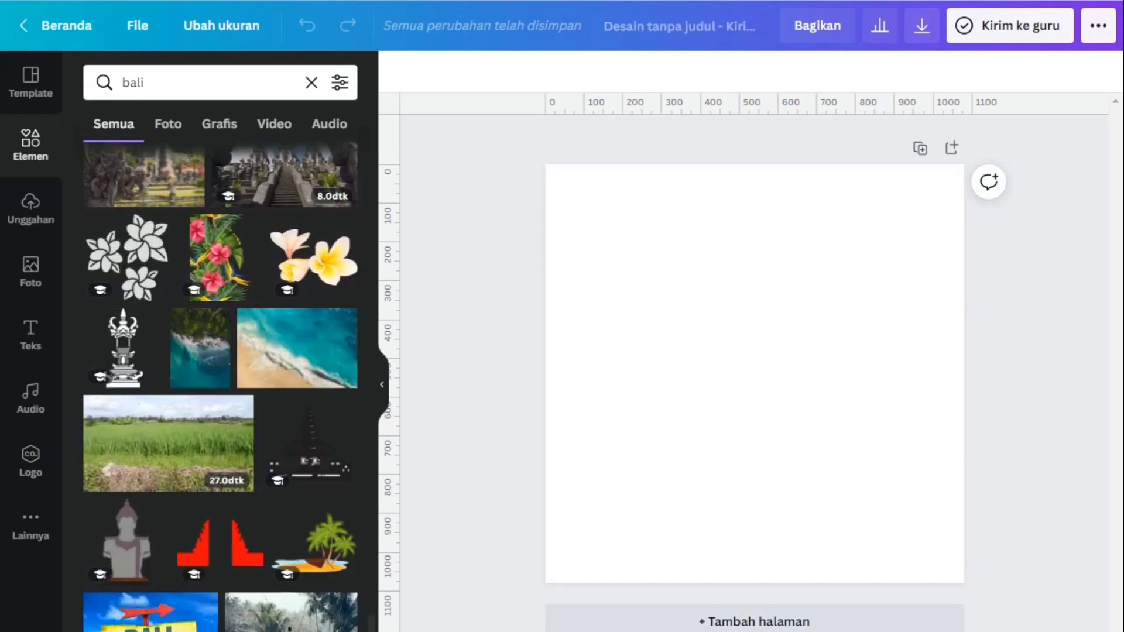
pyautogui.scroll(-7, 220, 387)
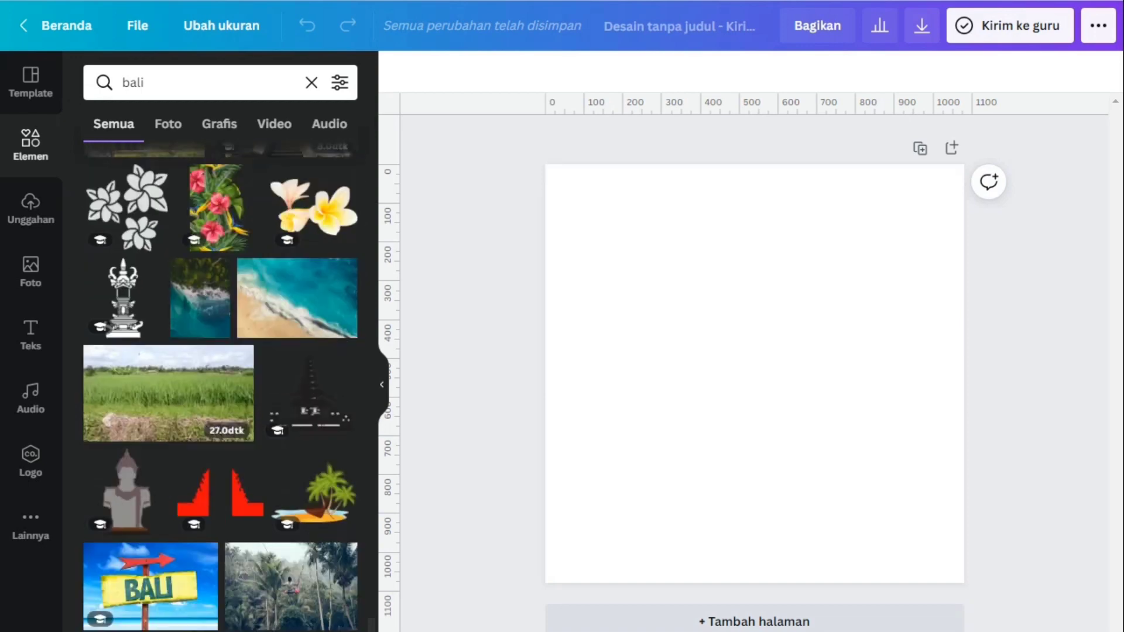
pyautogui.scroll(-1, 220, 387)
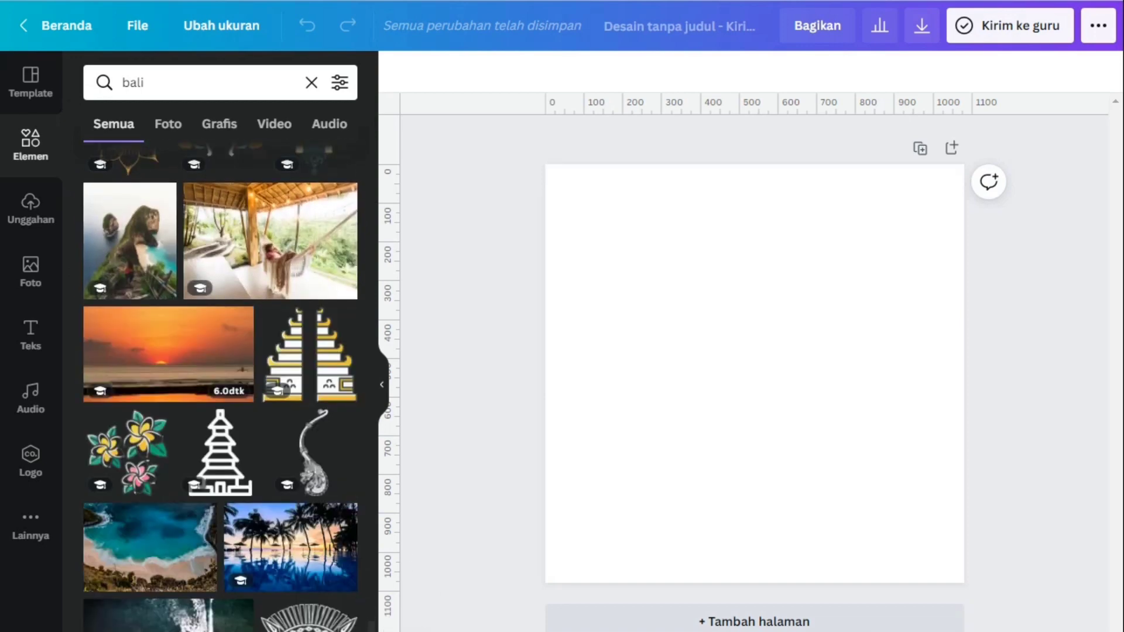
pyautogui.scroll(-7, 220, 387)
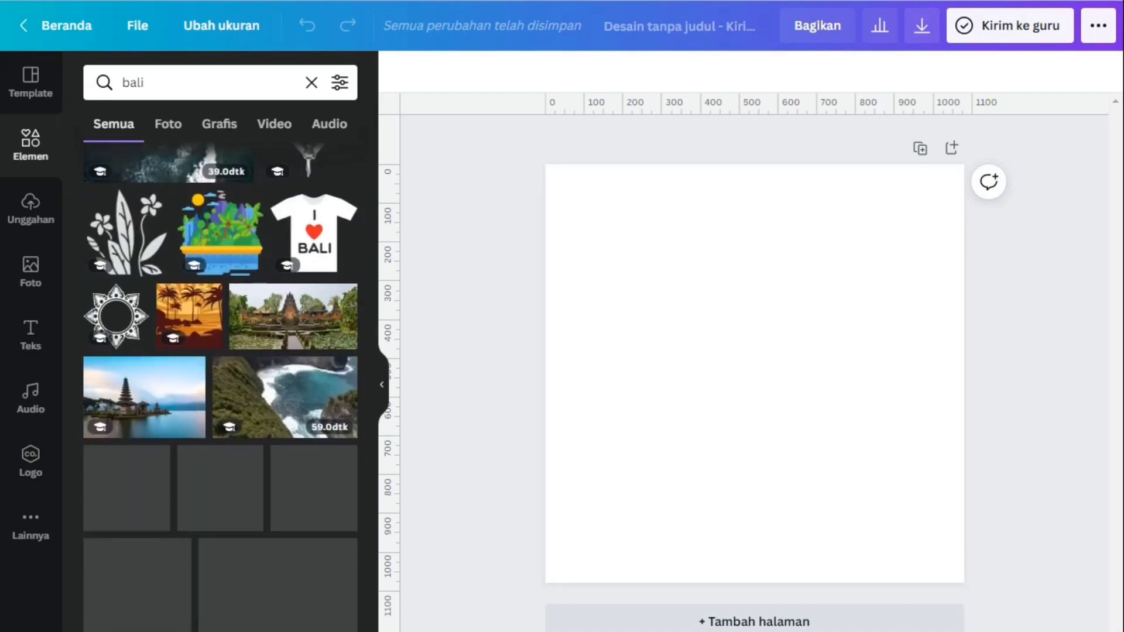
pyautogui.scroll(-5, 221, 386)
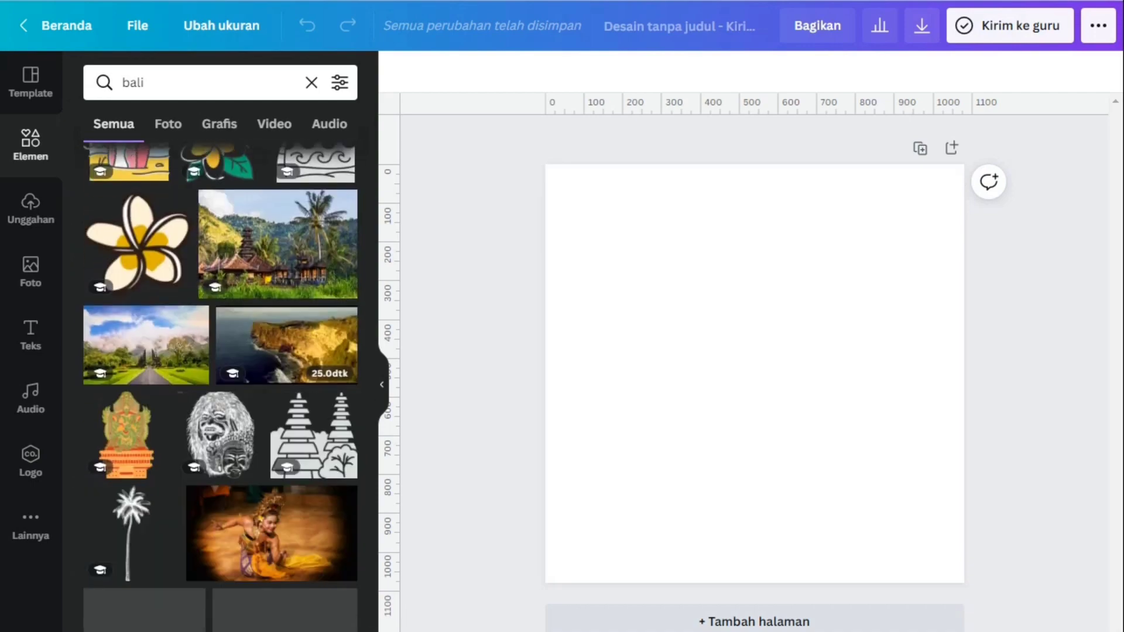
pyautogui.scroll(-8, 220, 386)
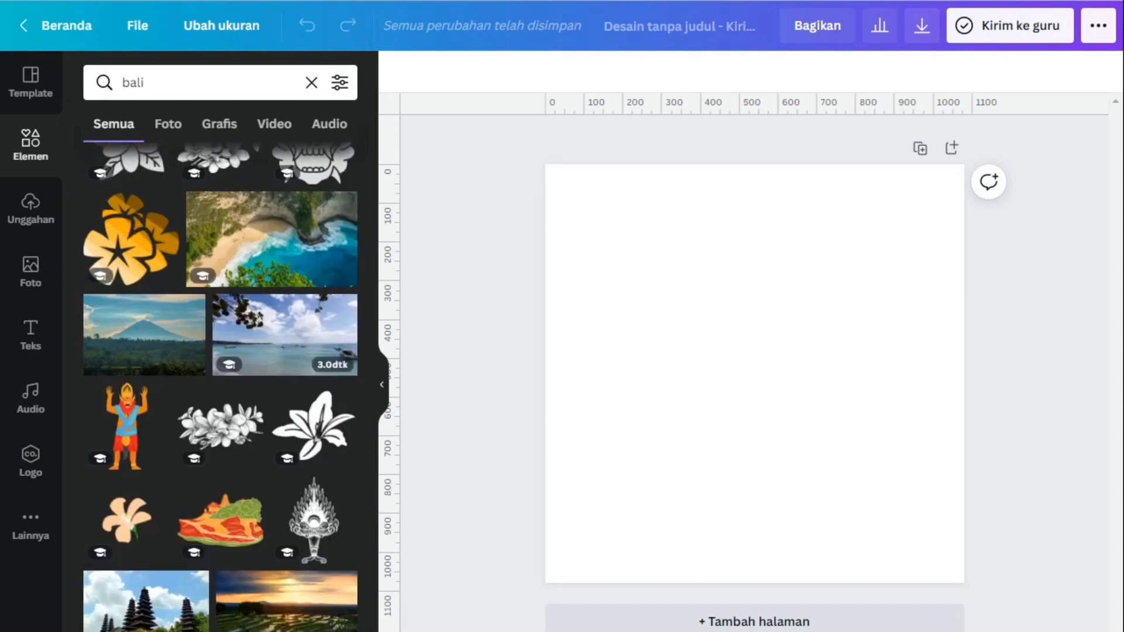
pyautogui.scroll(-6, 220, 386)
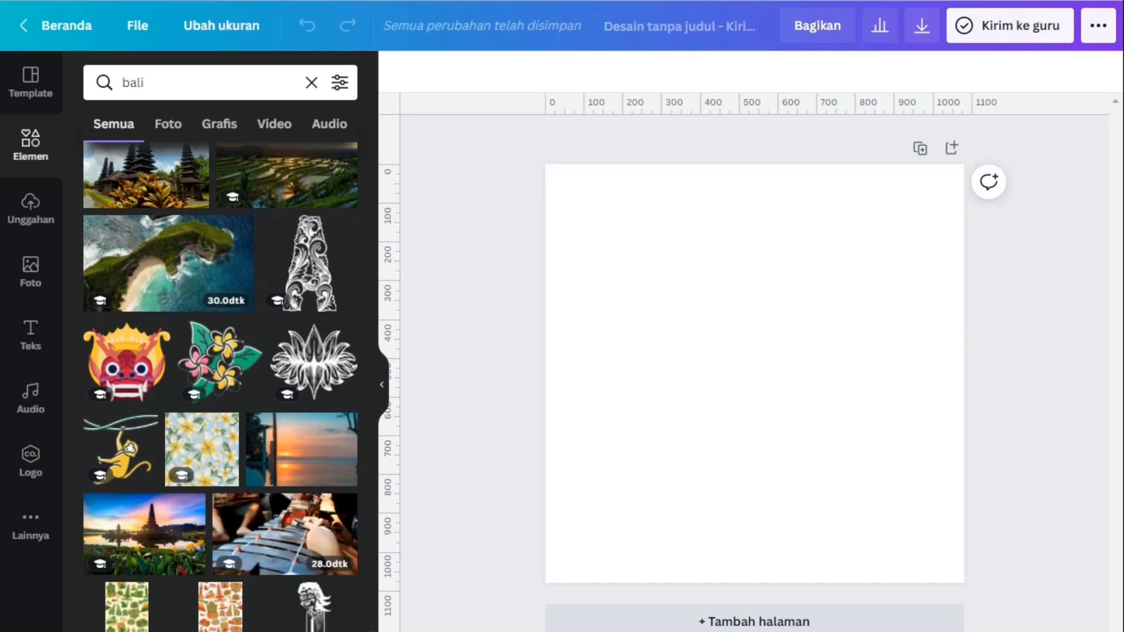
pyautogui.scroll(-3, 220, 386)
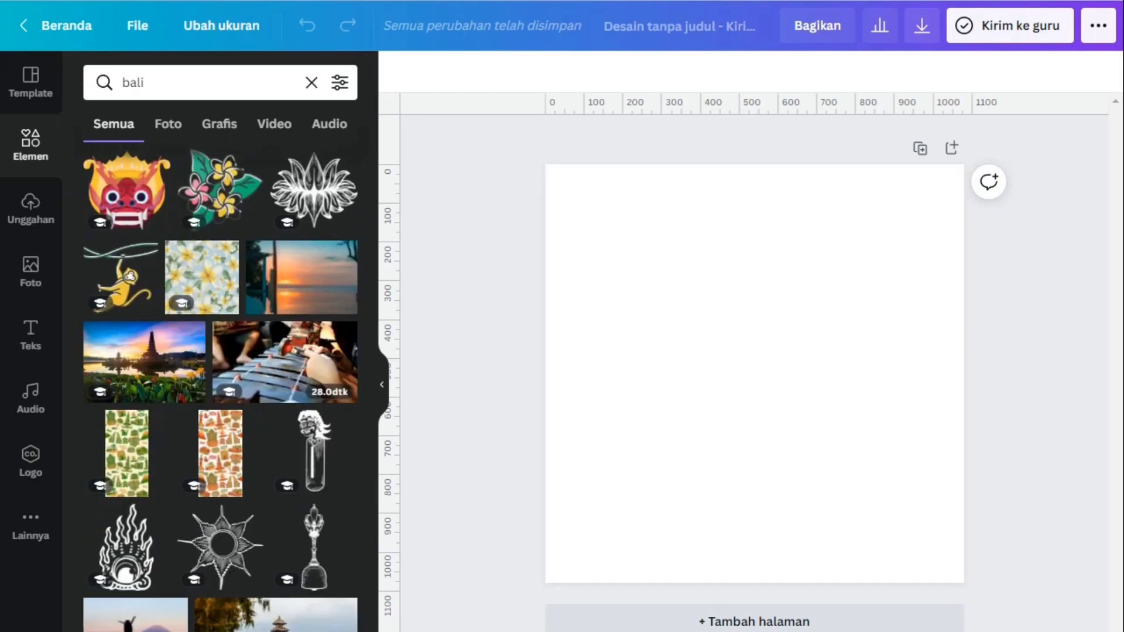
pyautogui.scroll(-8, 220, 386)
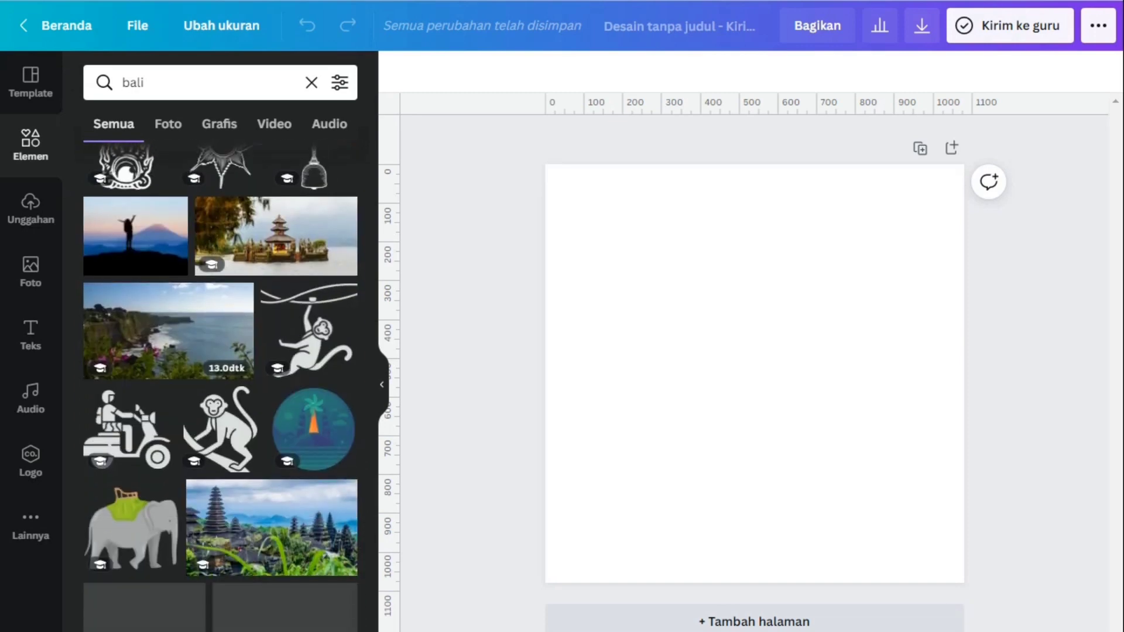
pyautogui.scroll(-5, 220, 387)
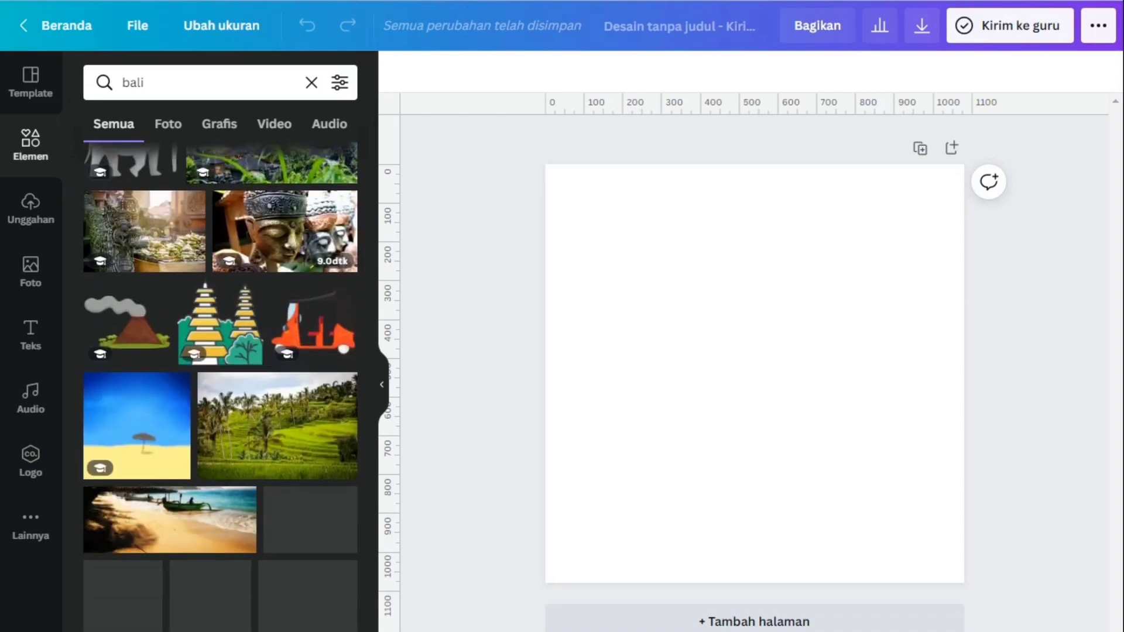
pyautogui.scroll(-10, 220, 386)
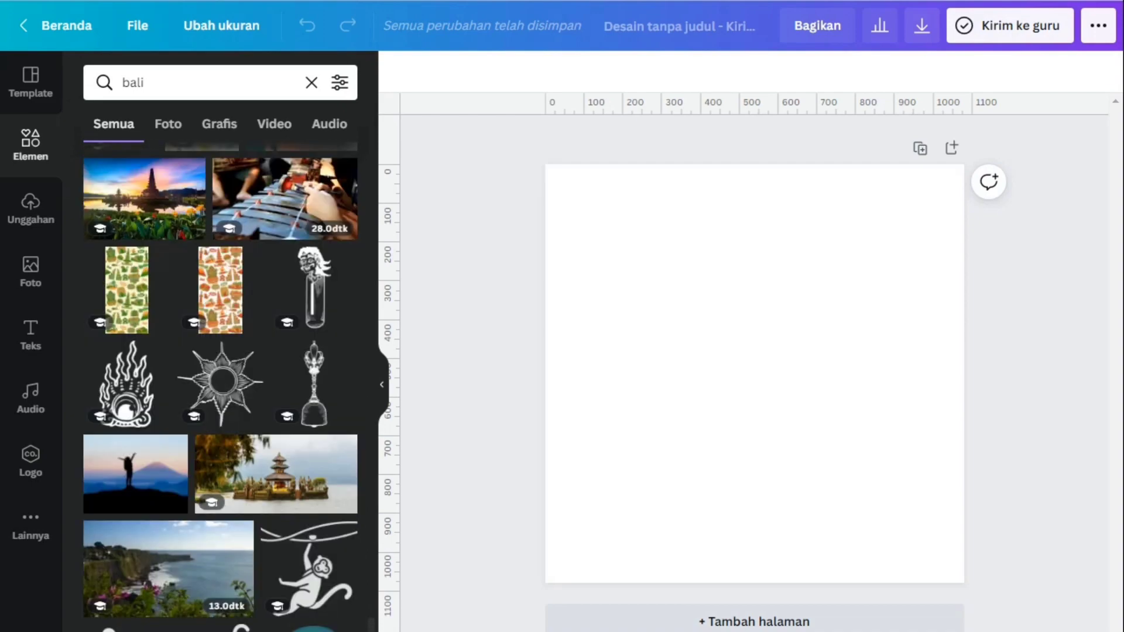
pyautogui.scroll(10, 220, 387)
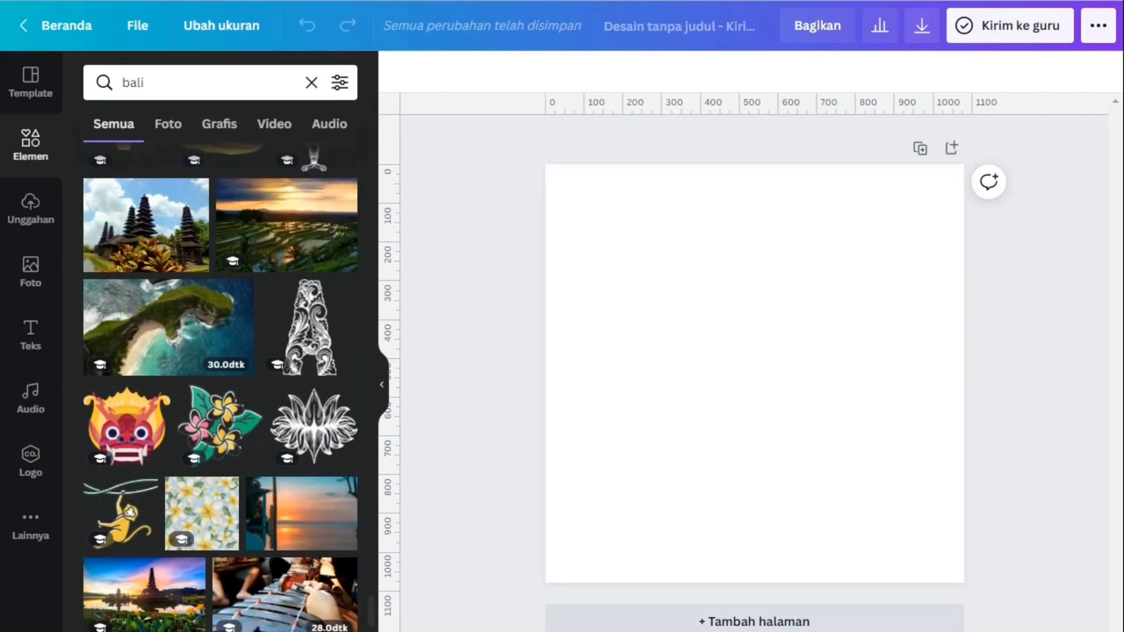
pyautogui.scroll(3, 221, 387)
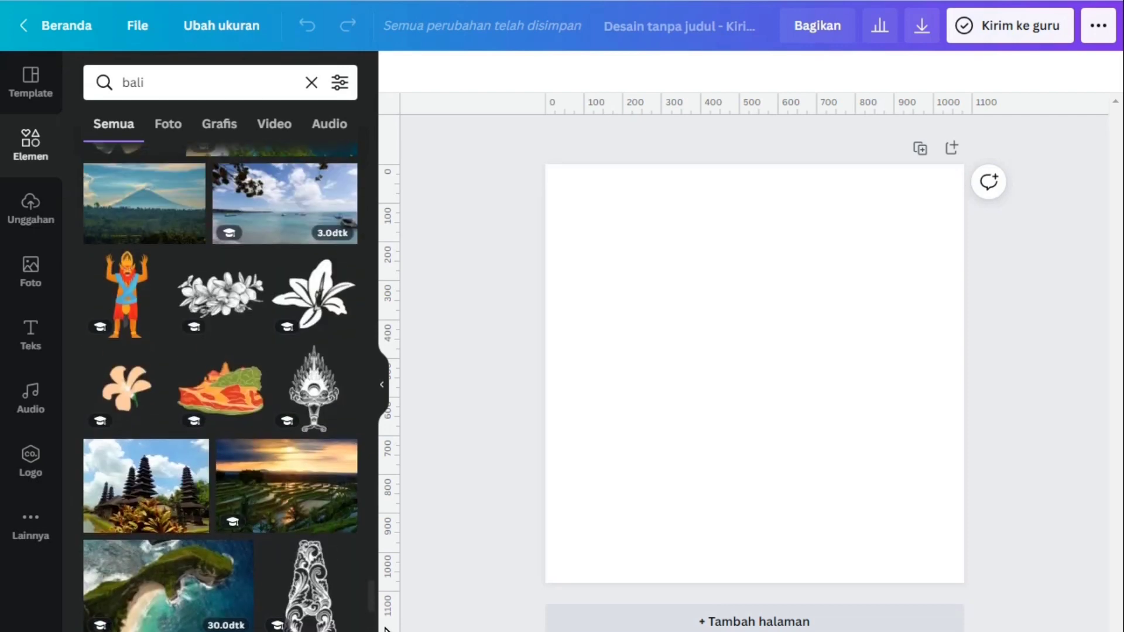
pyautogui.scroll(10, 220, 386)
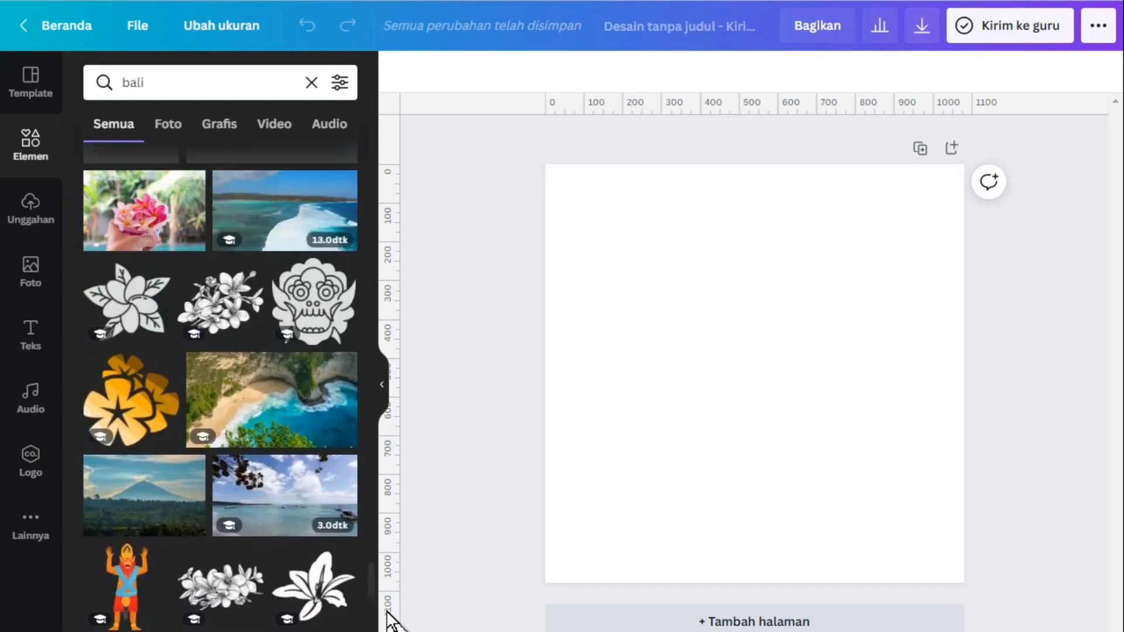
pyautogui.scroll(10, 387, 595)
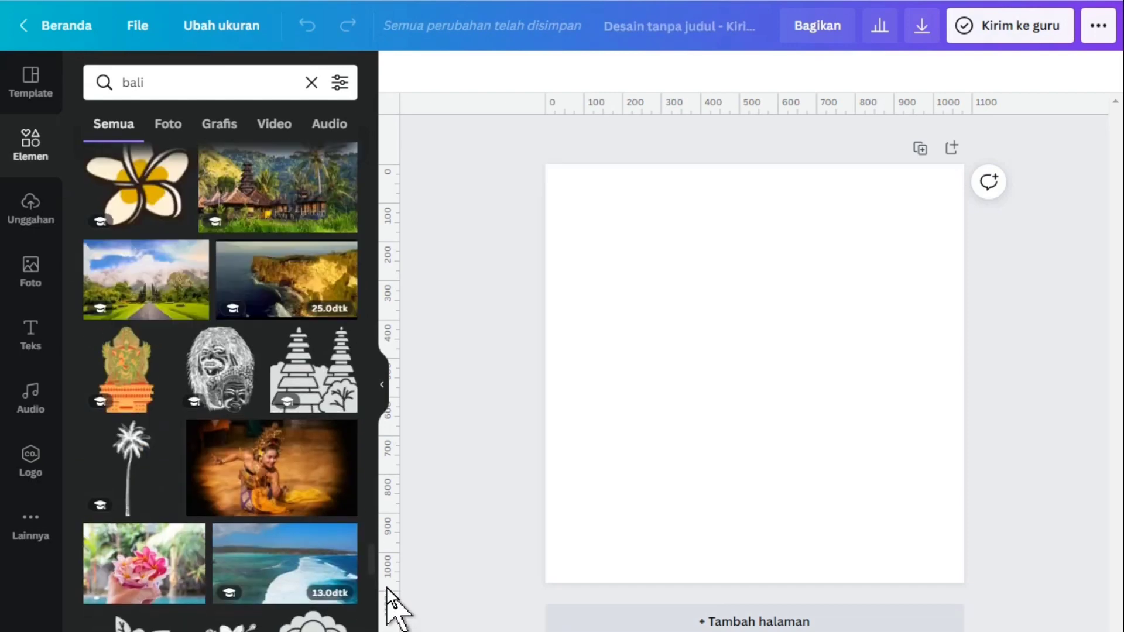
pyautogui.scroll(4, 387, 568)
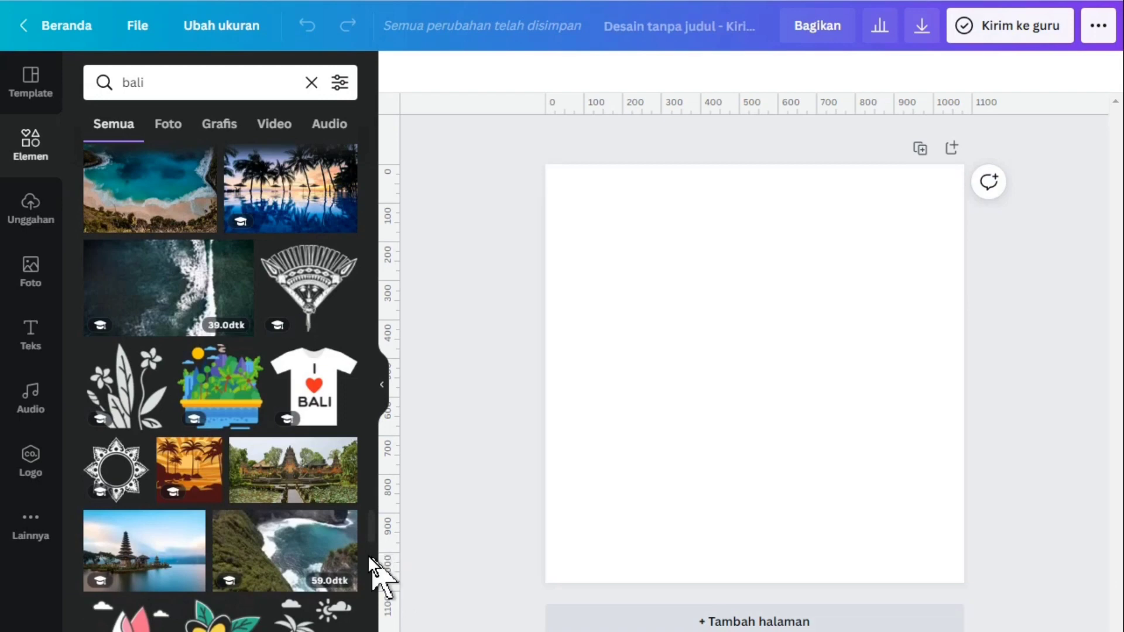
pyautogui.click(122, 480)
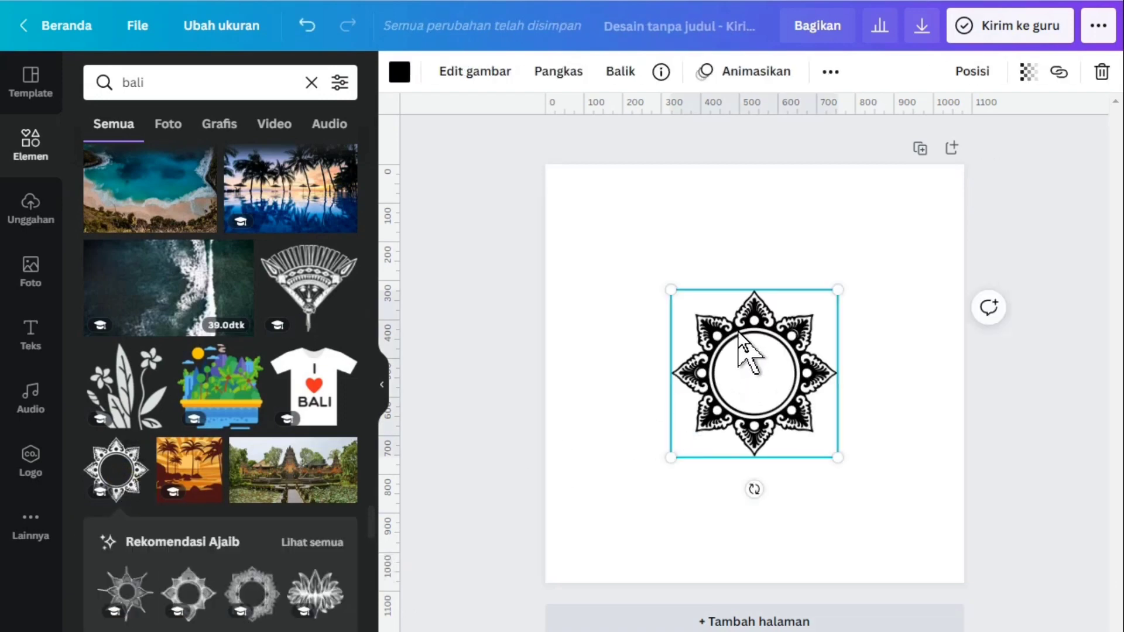
# Enlarge the mandala to about 650 px wide and centre it horizontally in the upper part of the page
pyautogui.moveTo(744, 320); pyautogui.dragTo(696, 261)
pyautogui.moveTo(786, 398); pyautogui.dragTo(860, 487)
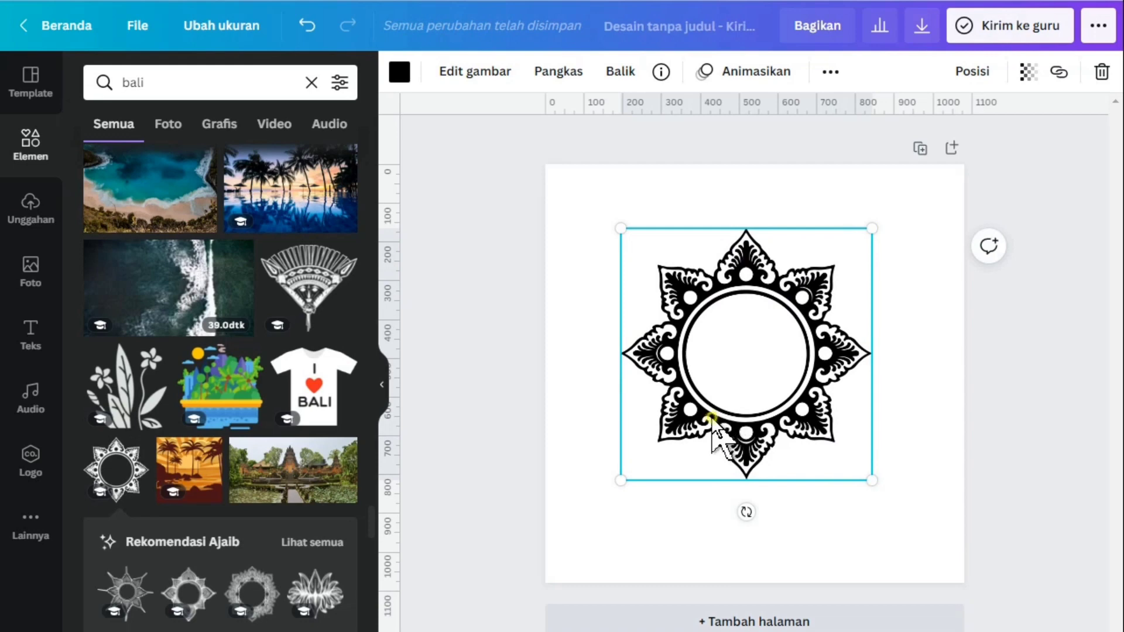
pyautogui.moveTo(710, 413)
pyautogui.mouseDown()
pyautogui.moveTo(713, 391)
pyautogui.moveTo(719, 400)
pyautogui.mouseUp()
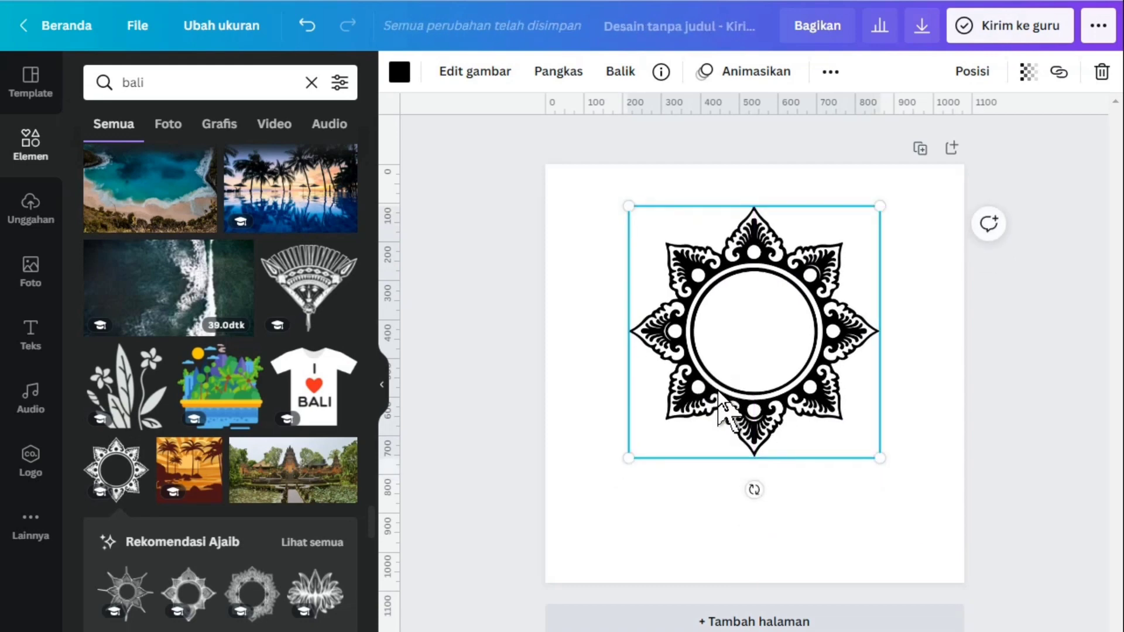
# Fill the page background with the standard yellow (Kuning)
pyautogui.click(592, 352)
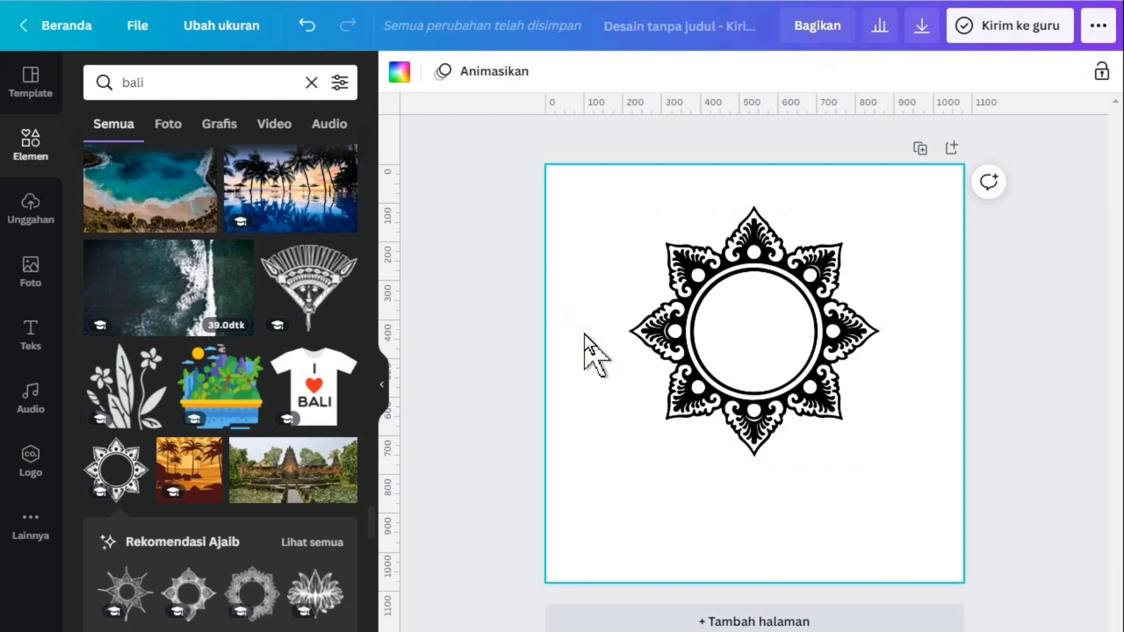
pyautogui.click(1029, 289)
pyautogui.click(937, 249)
pyautogui.click(402, 74)
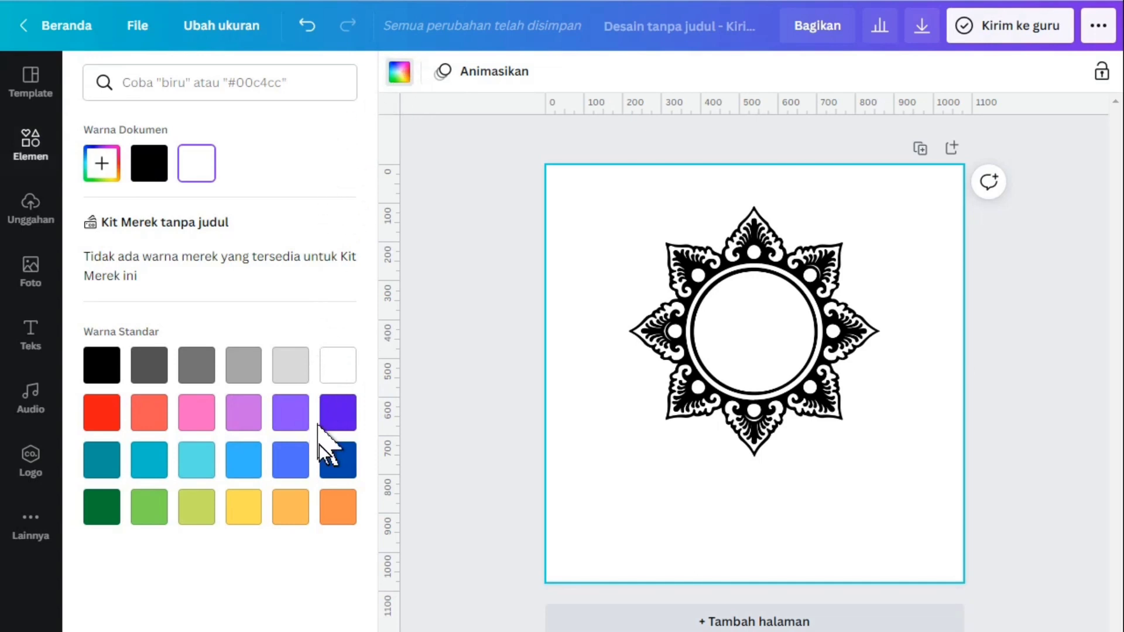
pyautogui.click(250, 516)
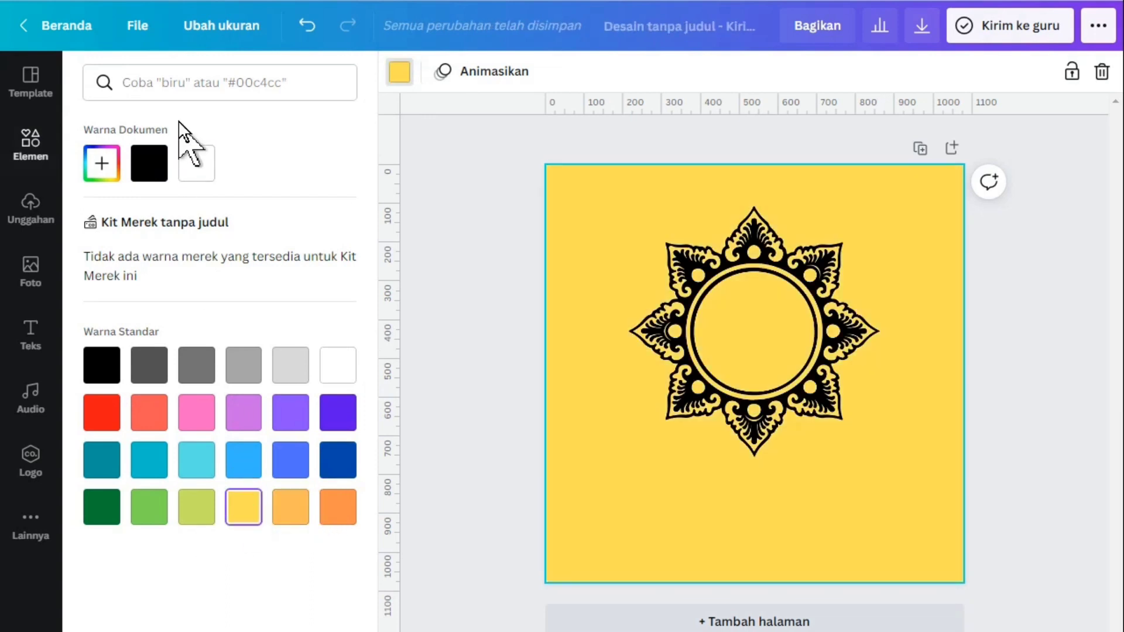
# Search the colours for #edcc9c and fill the page background with the pale beige swatch from Palet 1
pyautogui.click(251, 80)
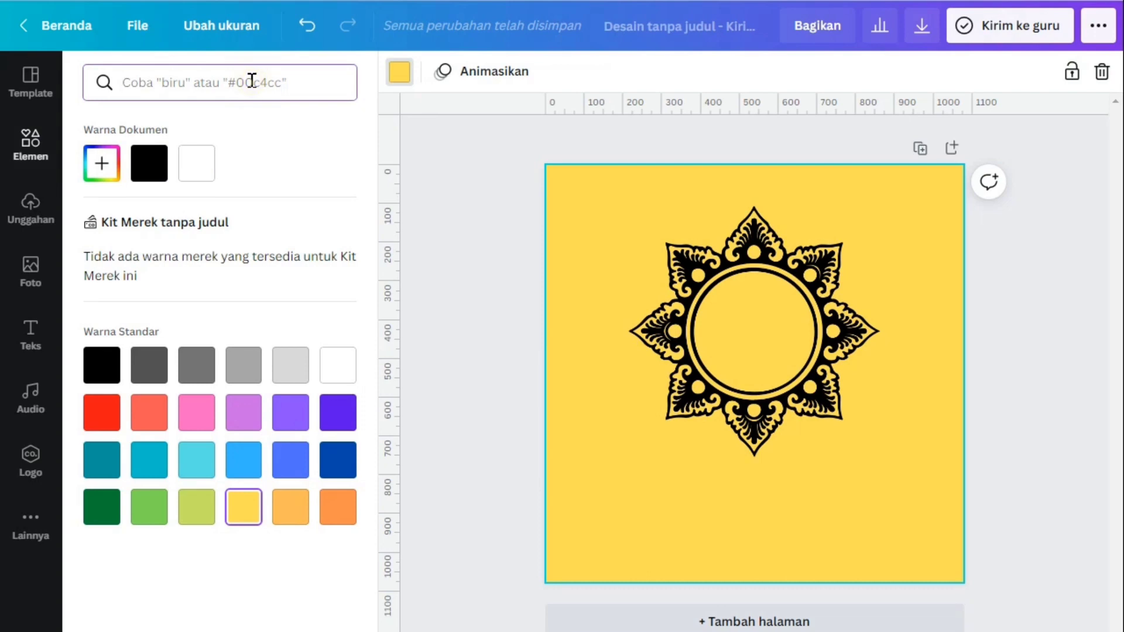
pyautogui.write('#')
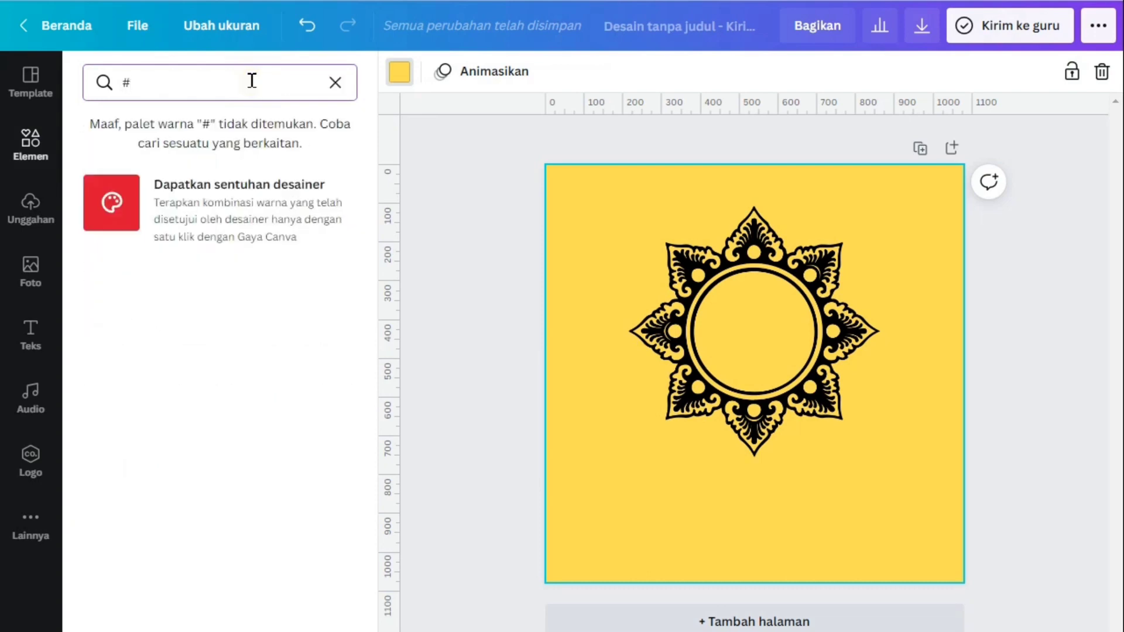
pyautogui.write('edcc9')
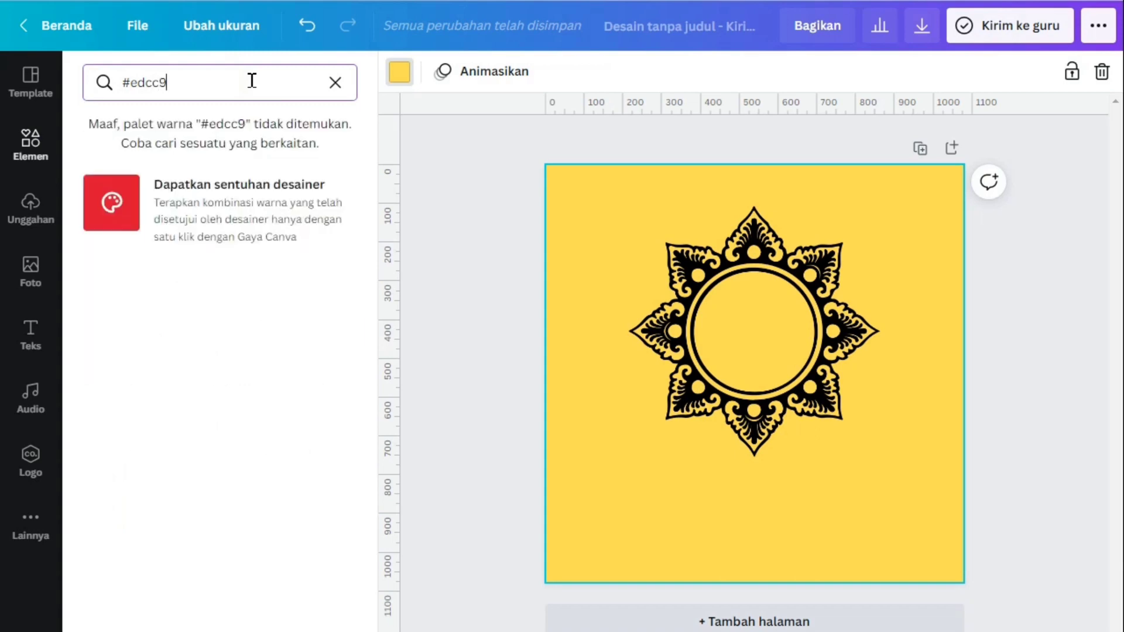
pyautogui.write('c')
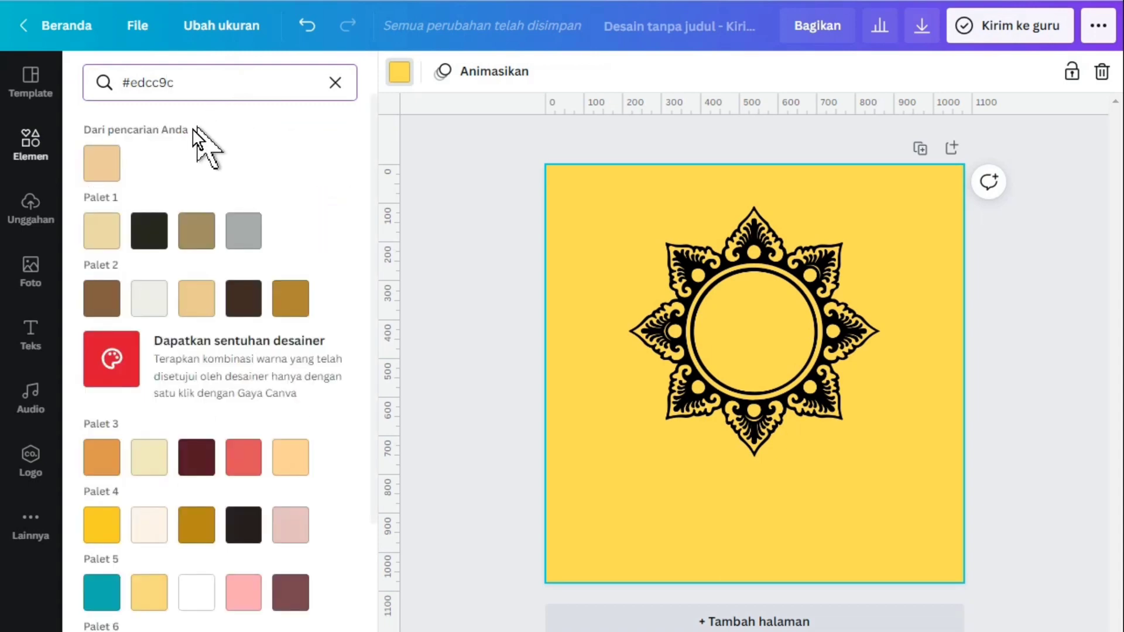
pyautogui.click(109, 168)
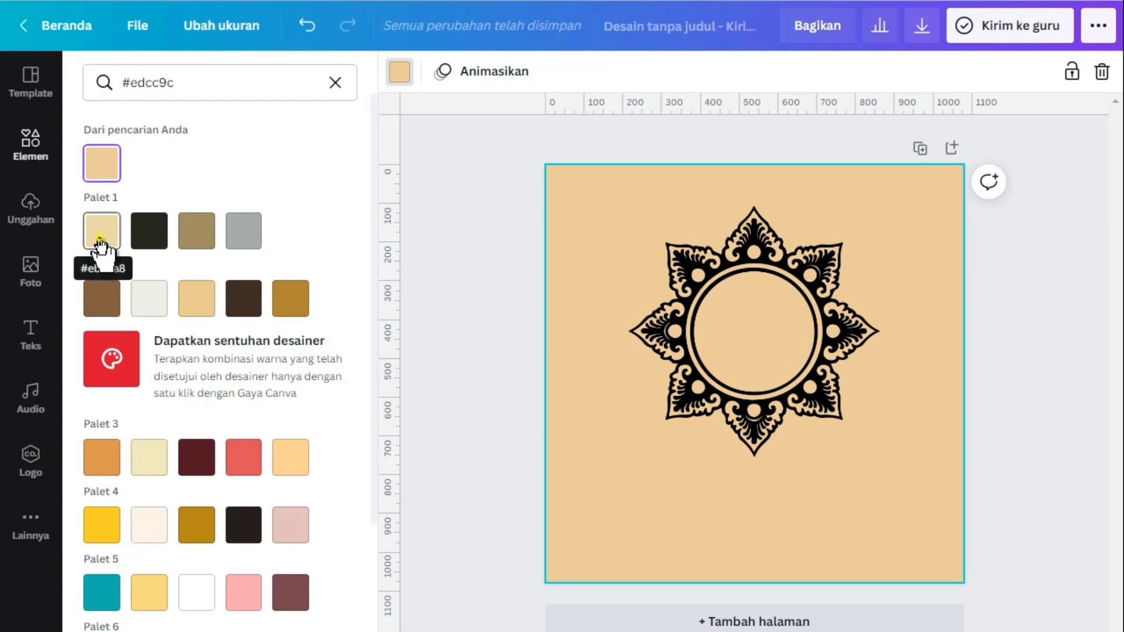
pyautogui.click(100, 240)
pyautogui.click(1052, 326)
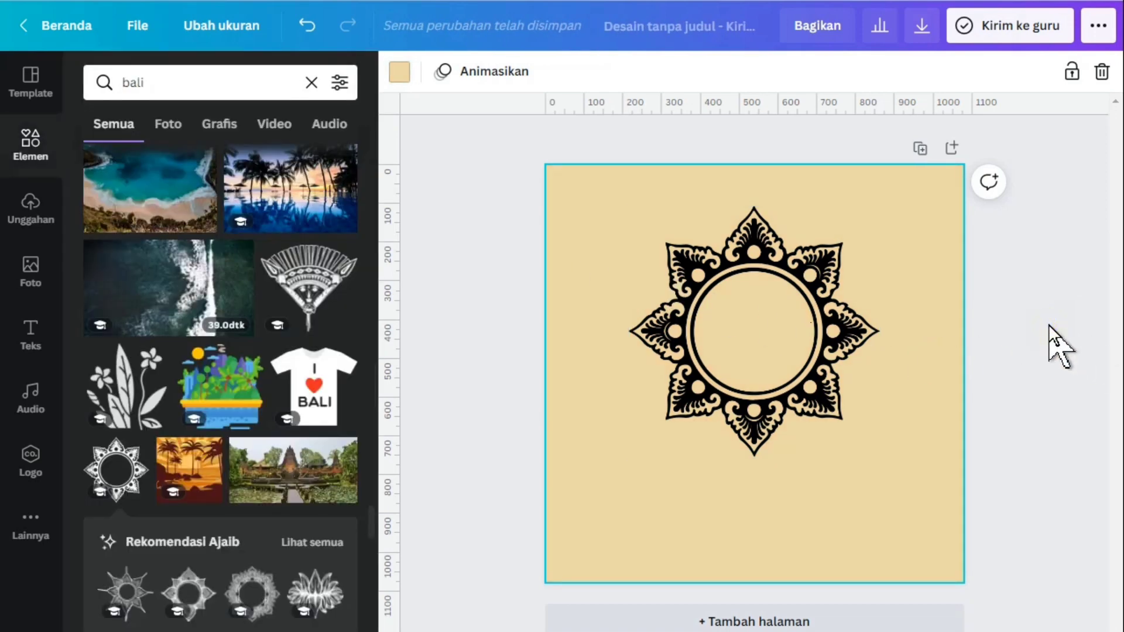
# Move the mandala closer to the page's upper edge, enlarge it slightly to about 660 px wide and centre it horizontally
pyautogui.click(687, 294)
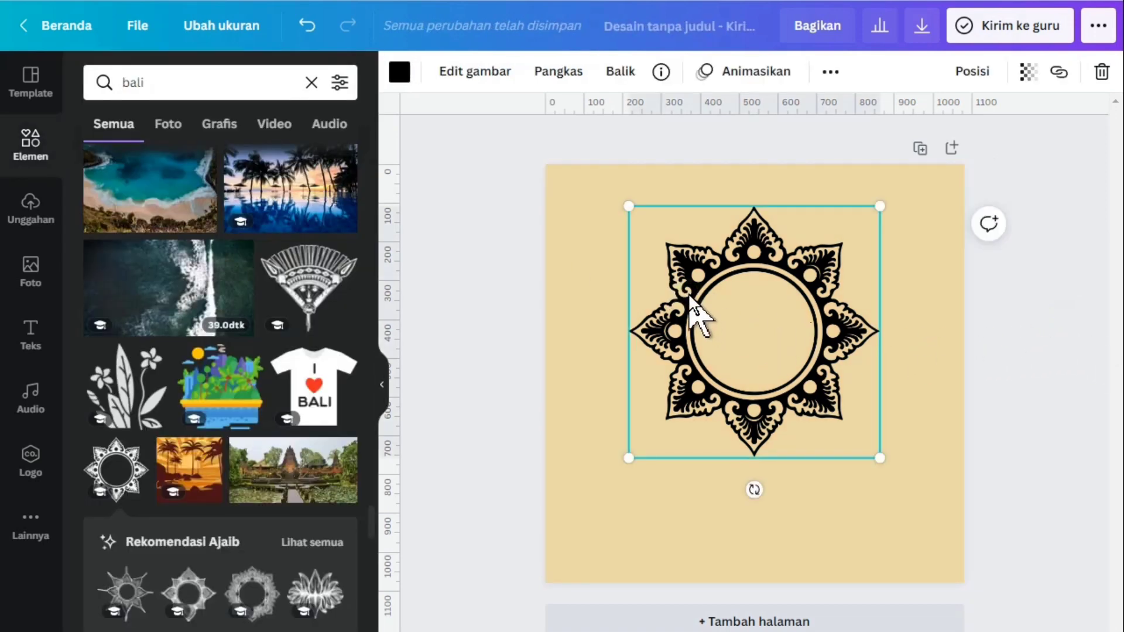
pyautogui.moveTo(693, 285); pyautogui.dragTo(697, 267)
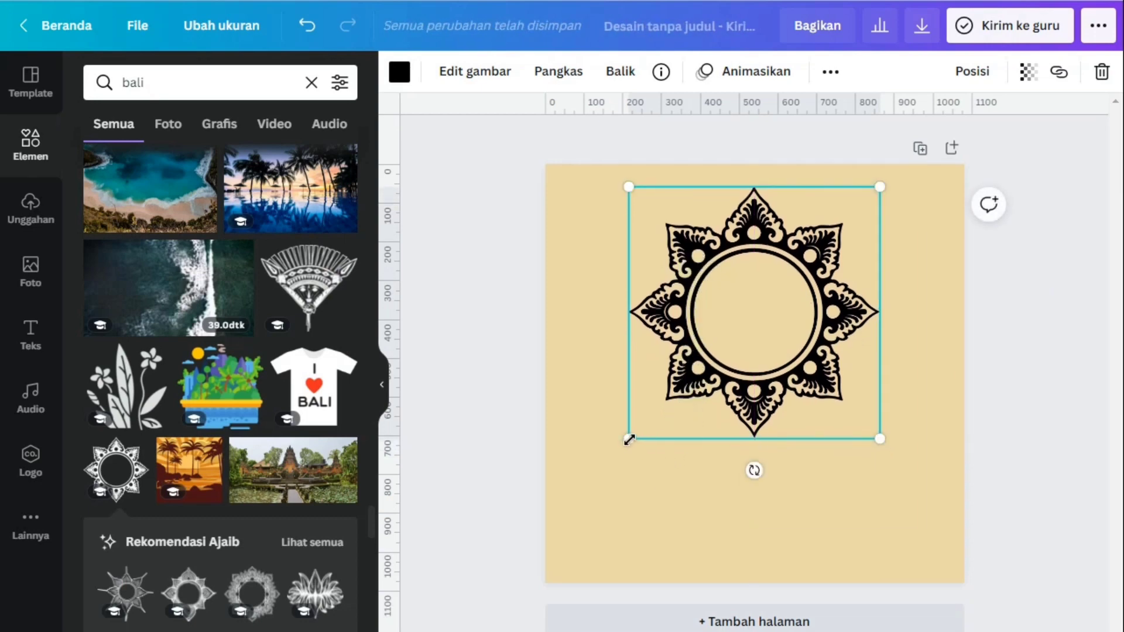
pyautogui.moveTo(623, 441); pyautogui.dragTo(610, 457)
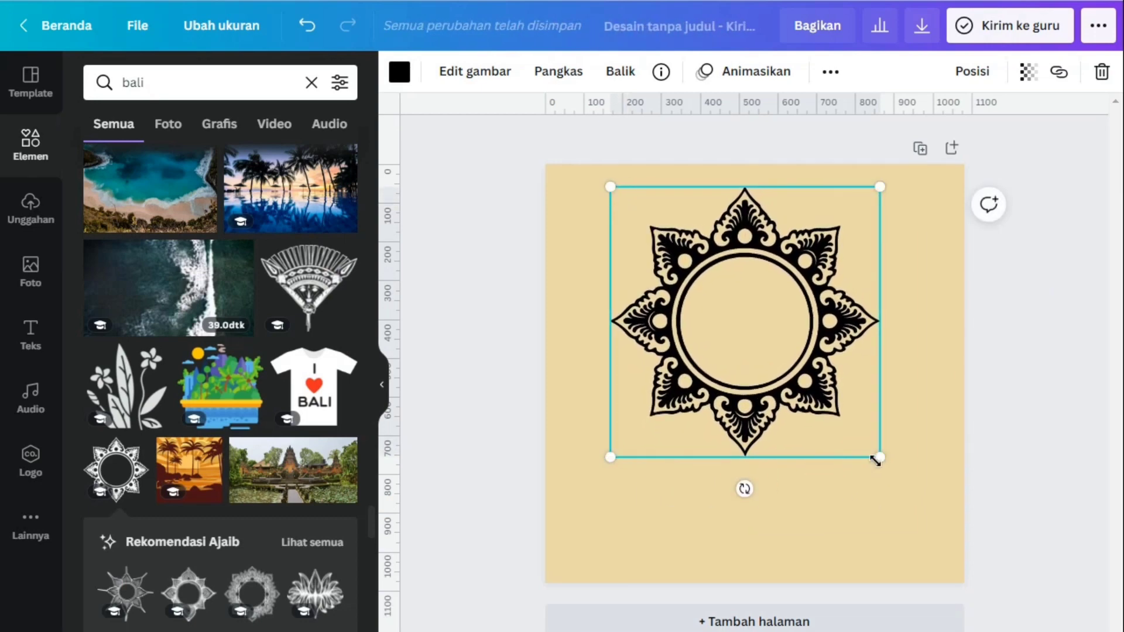
pyautogui.moveTo(880, 457); pyautogui.dragTo(867, 445)
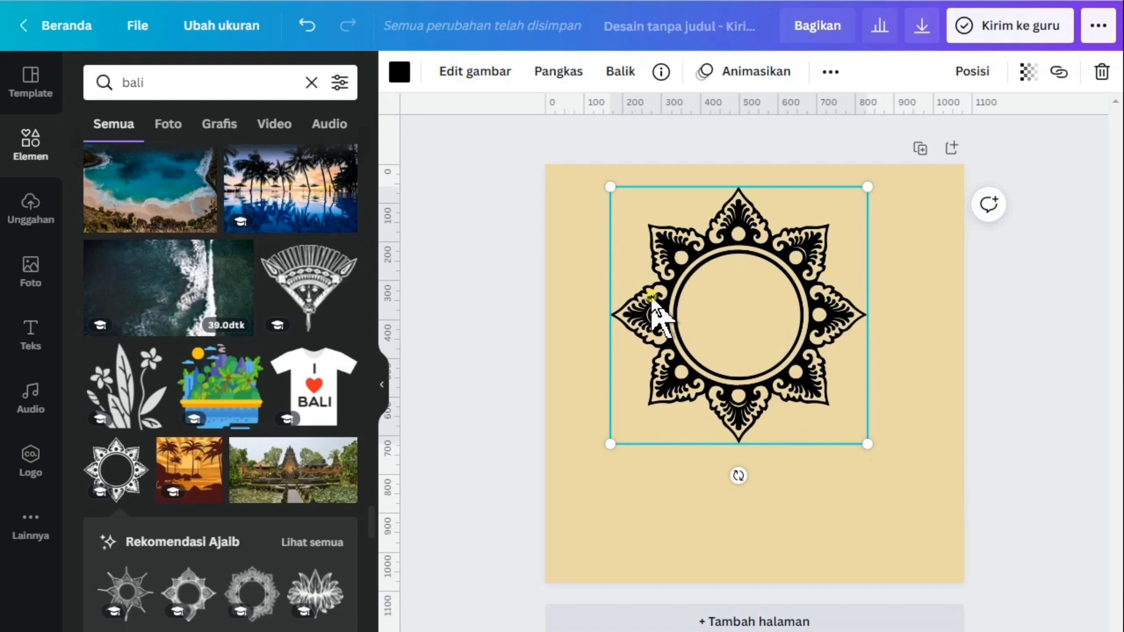
pyautogui.moveTo(652, 296); pyautogui.dragTo(665, 294)
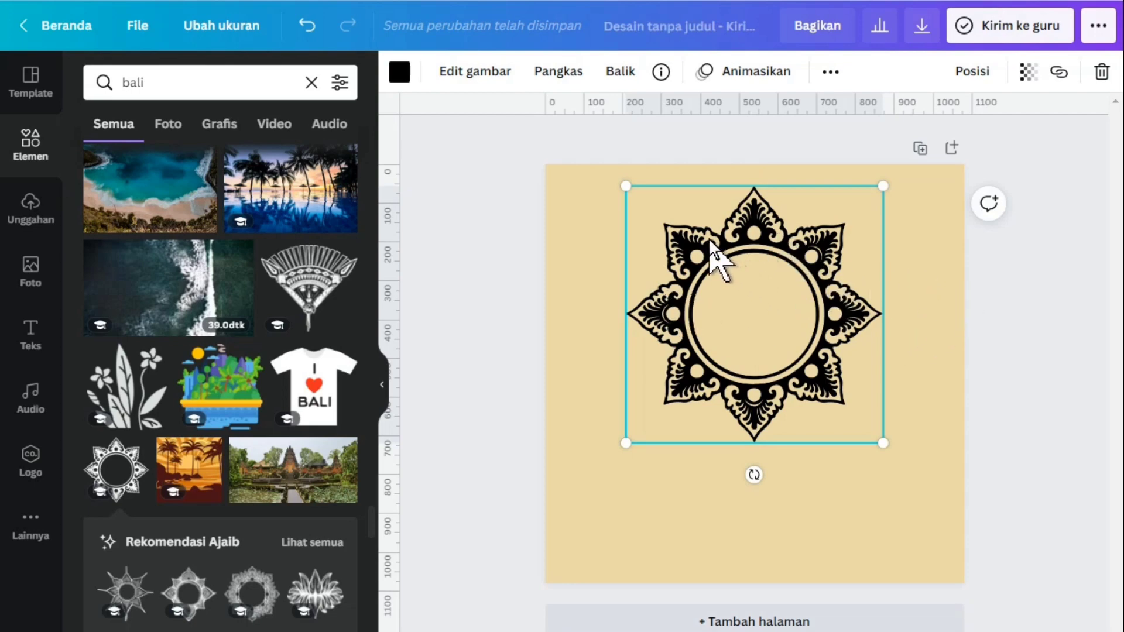
# Recolour the mandala with the olive-brown swatch from Palet 1
pyautogui.click(400, 73)
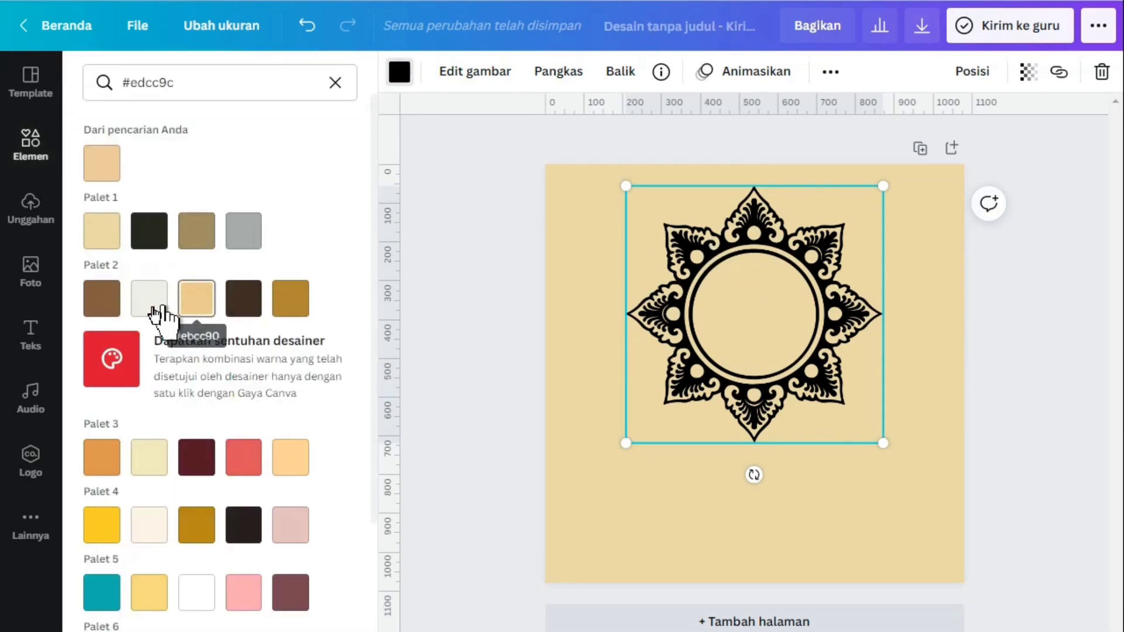
pyautogui.click(100, 171)
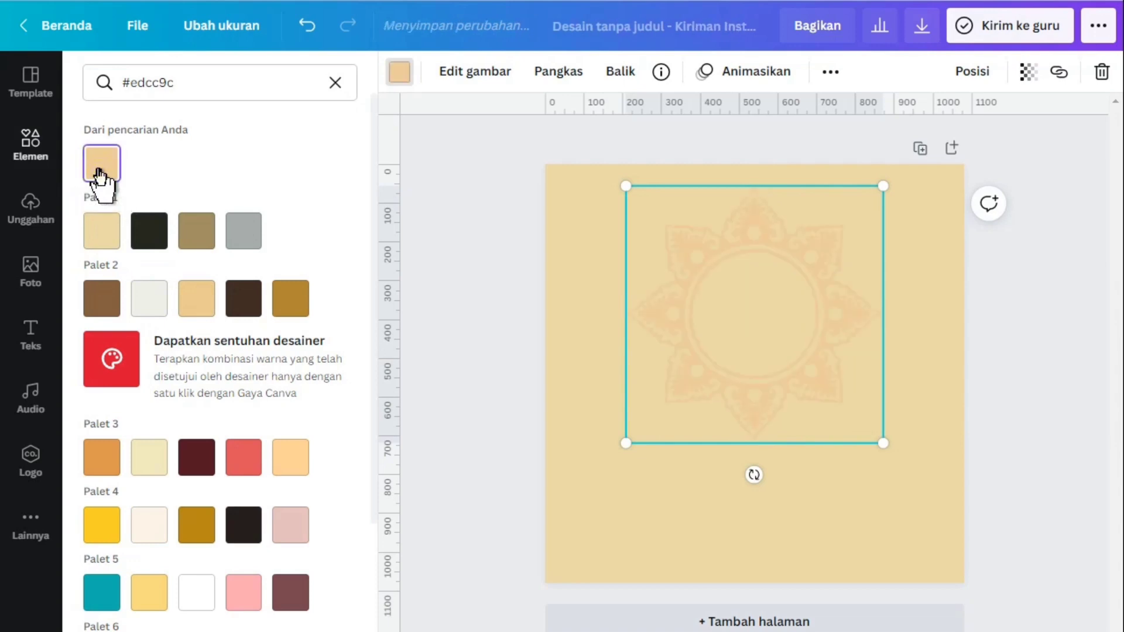
pyautogui.click(206, 233)
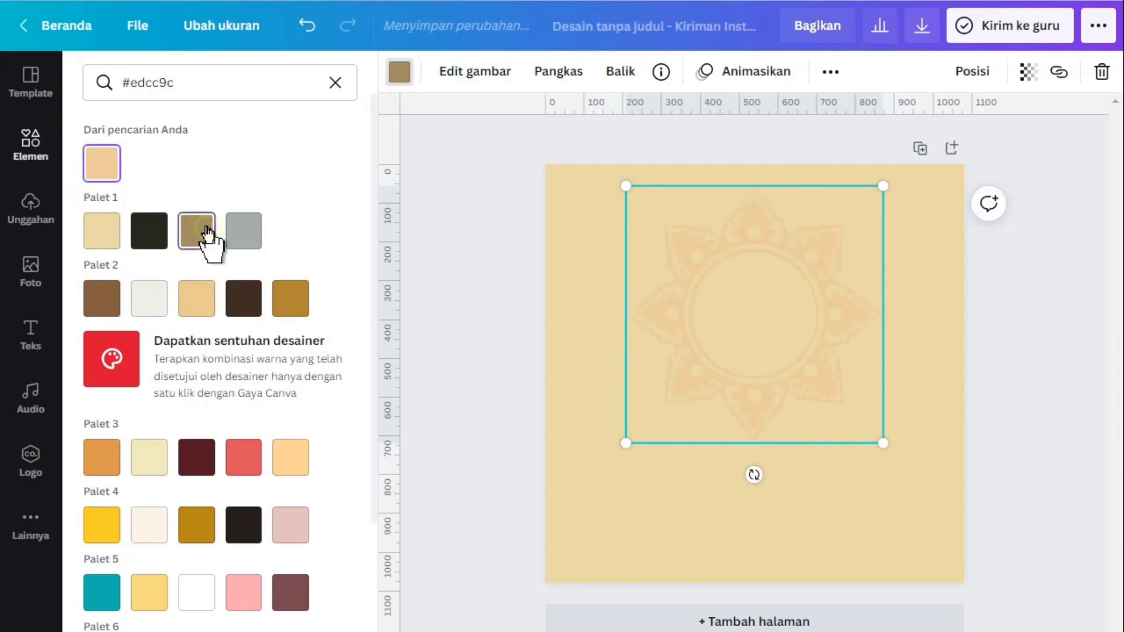
# Lower the mandala's transparency value to slightly below 69 and deselect the ornament
pyautogui.click(1029, 72)
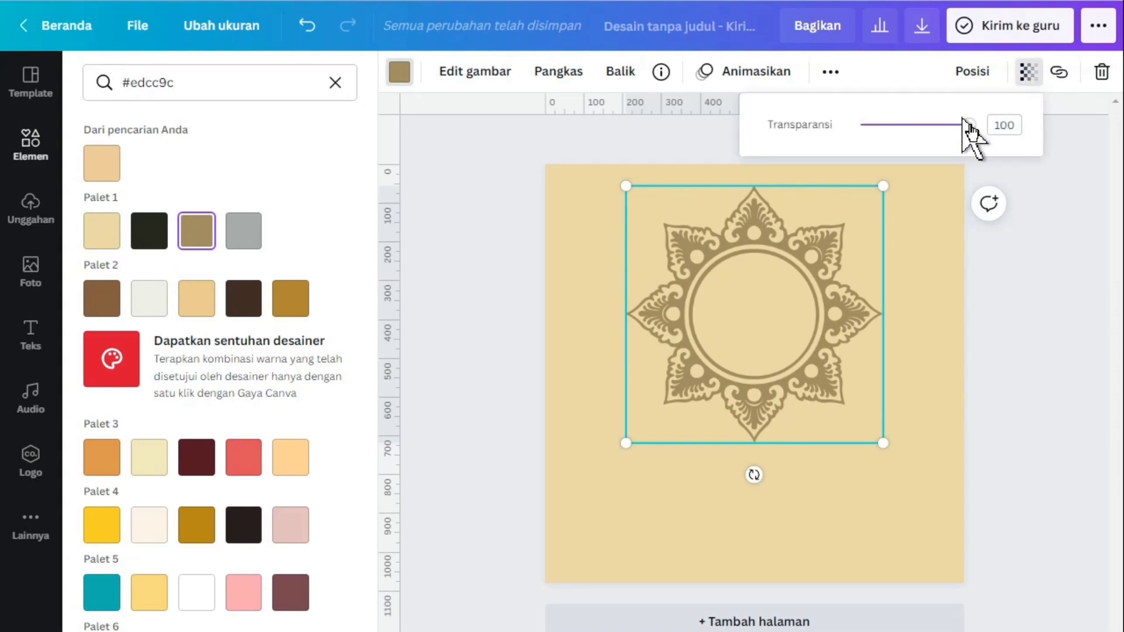
pyautogui.moveTo(969, 125); pyautogui.dragTo(936, 125)
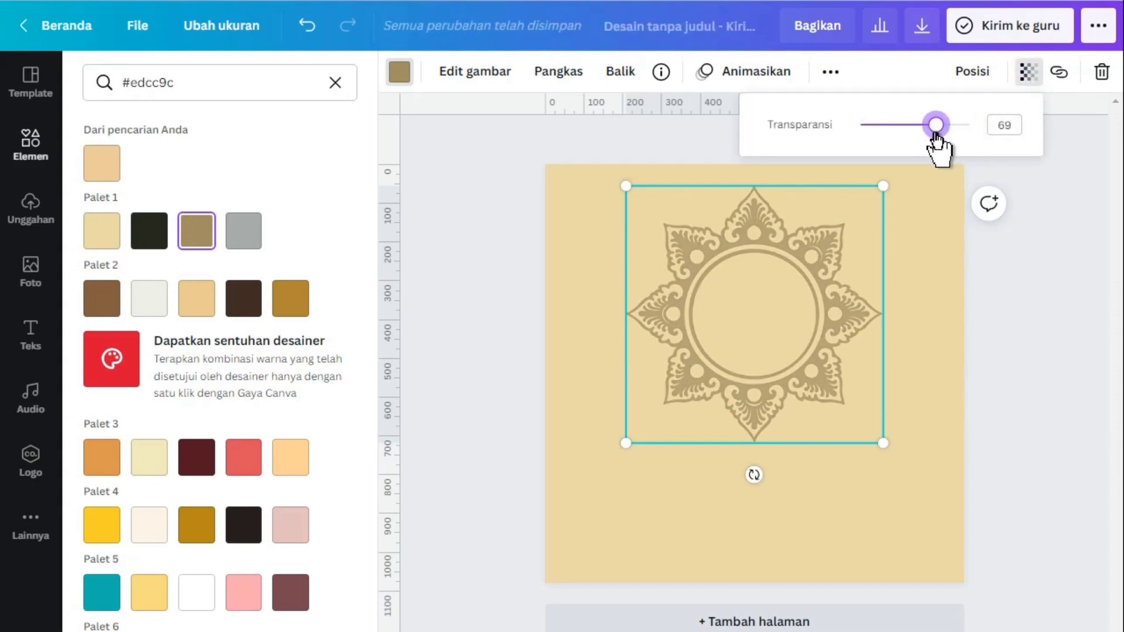
pyautogui.moveTo(935, 124); pyautogui.dragTo(930, 125)
pyautogui.click(1023, 285)
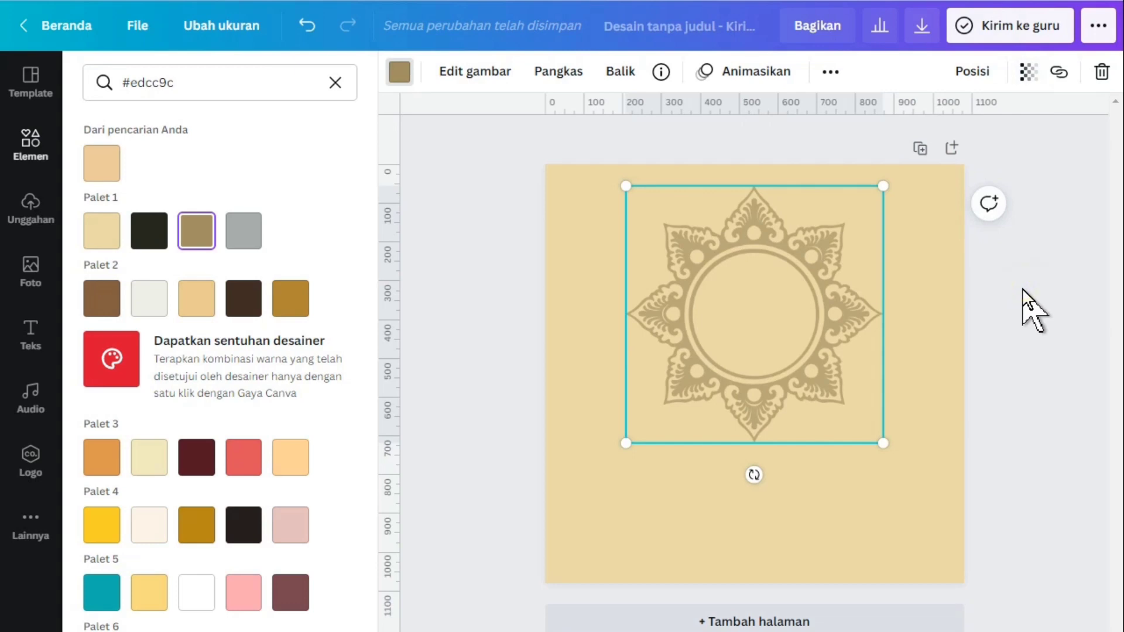
pyautogui.click(1031, 314)
pyautogui.click(504, 288)
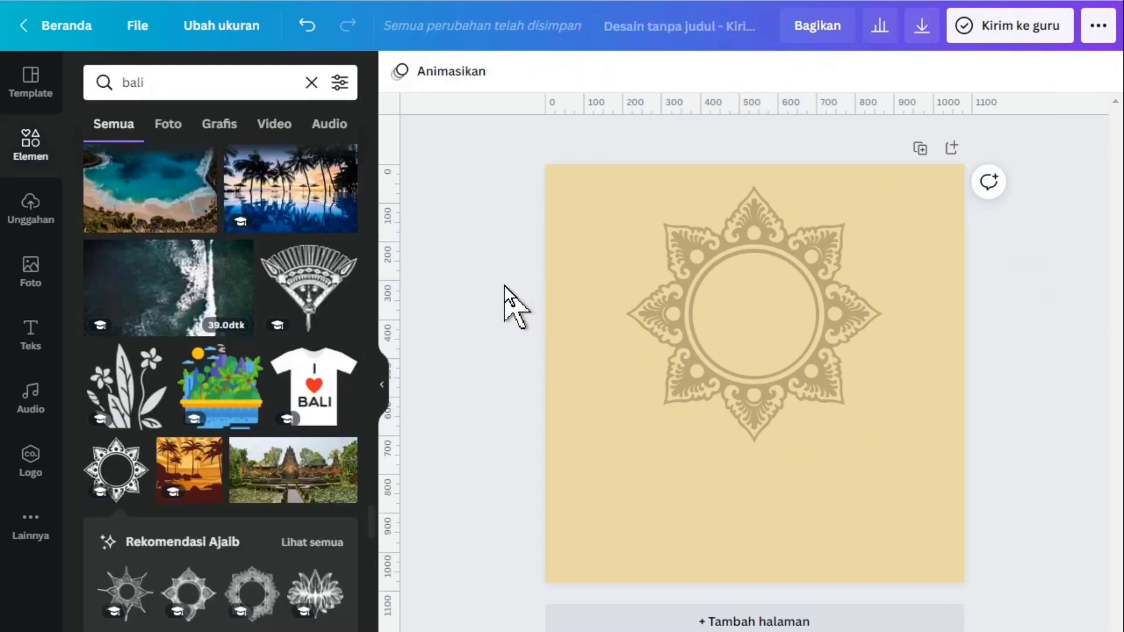
# Add a subheading text box to the page and replace its placeholder with "Selamat Hari Raya"
pyautogui.click(25, 345)
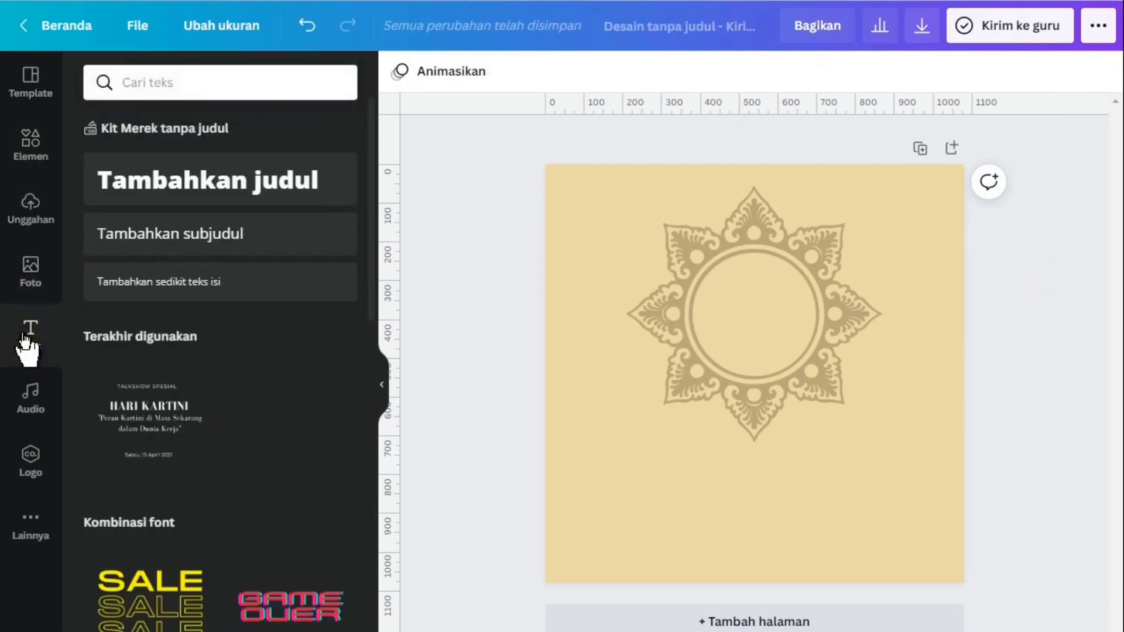
pyautogui.click(170, 237)
pyautogui.doubleClick(732, 372)
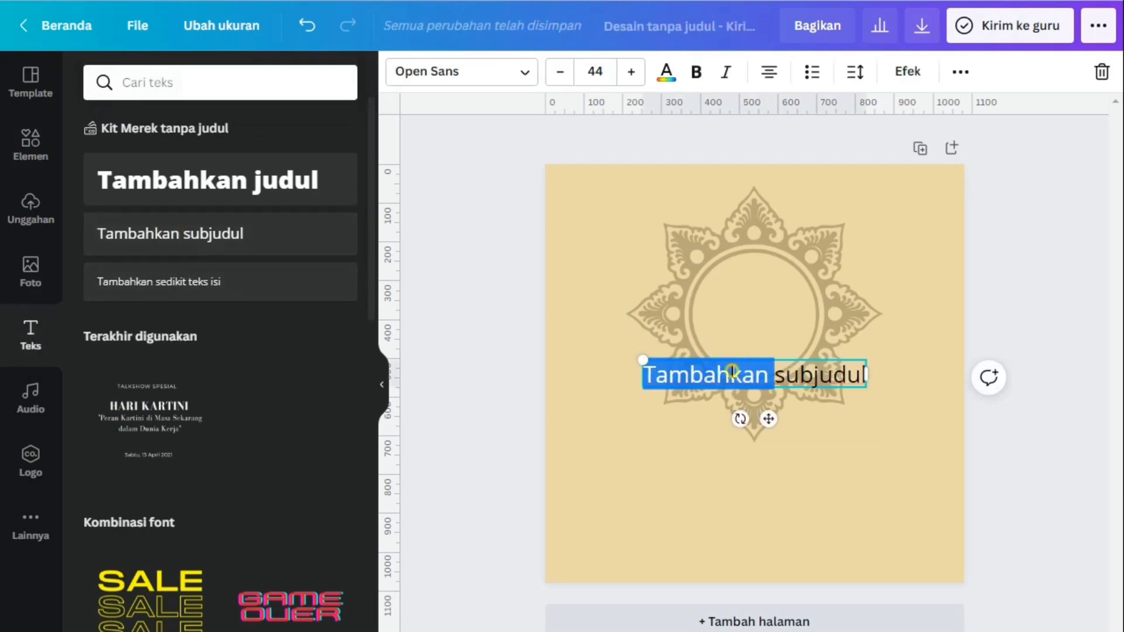
pyautogui.click(786, 376)
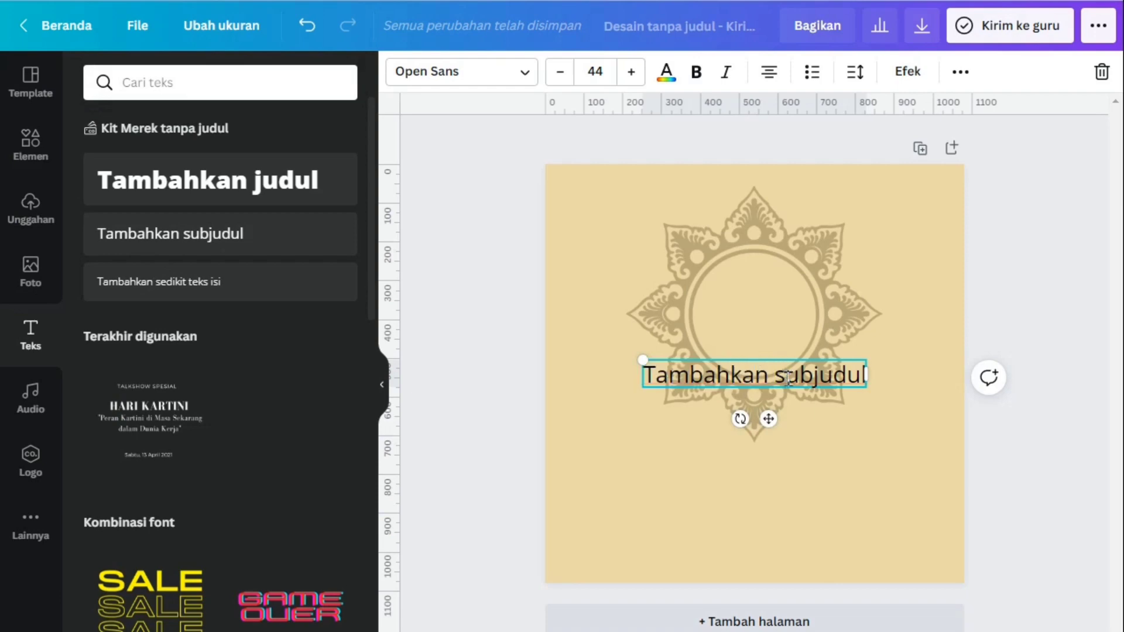
pyautogui.hotkey('ctrl', 'a')
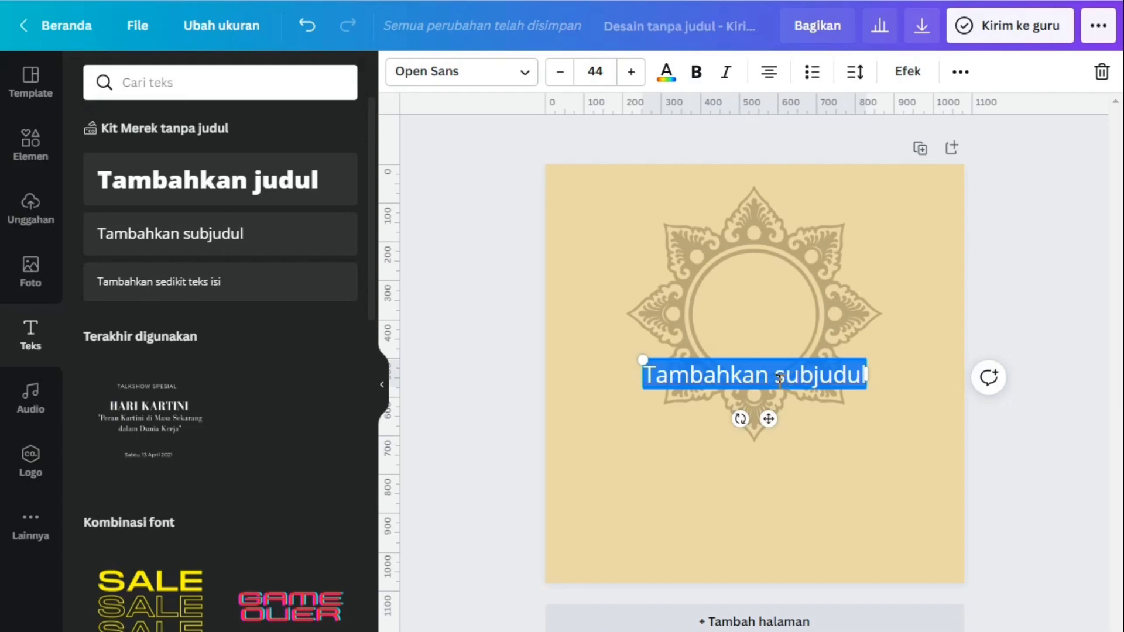
pyautogui.write('Sel')
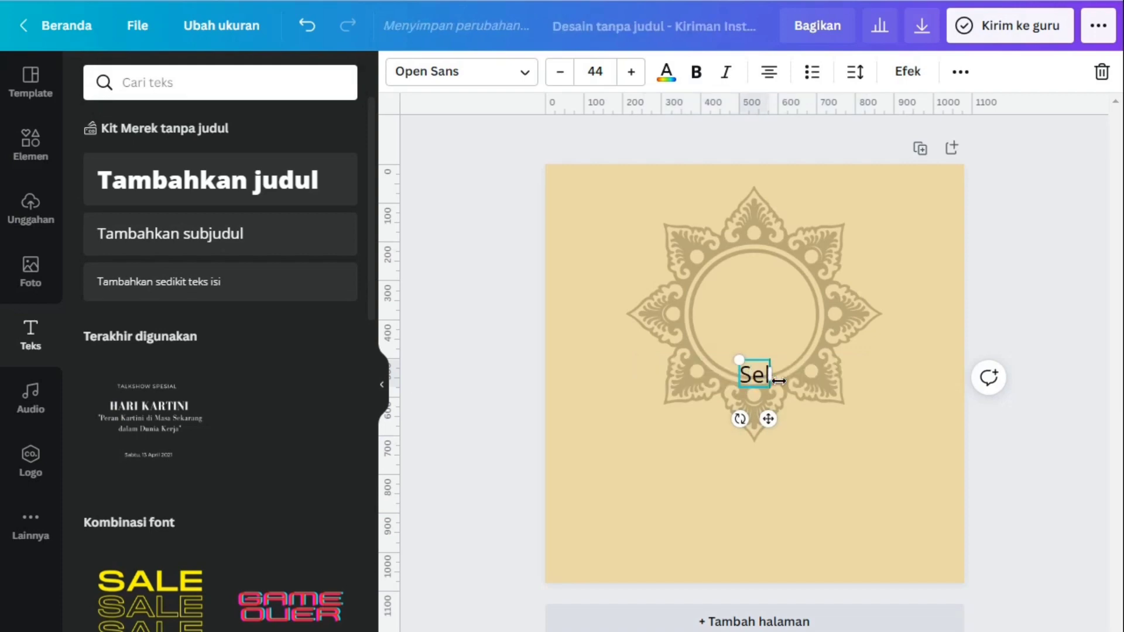
pyautogui.write('amat')
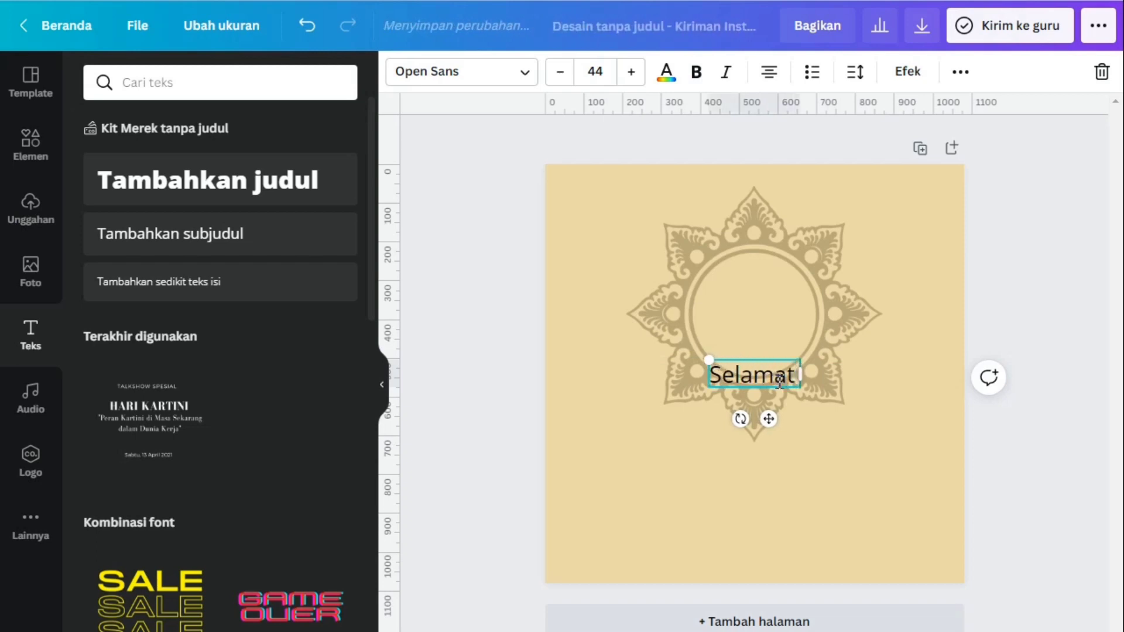
pyautogui.write(' hari Ray')
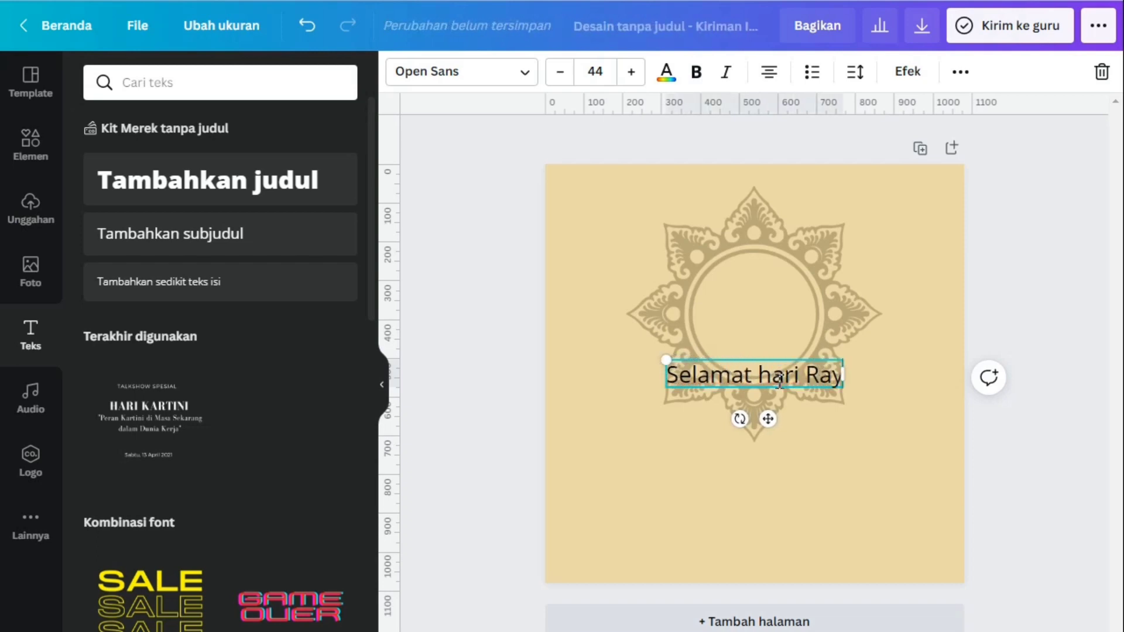
pyautogui.write('a')
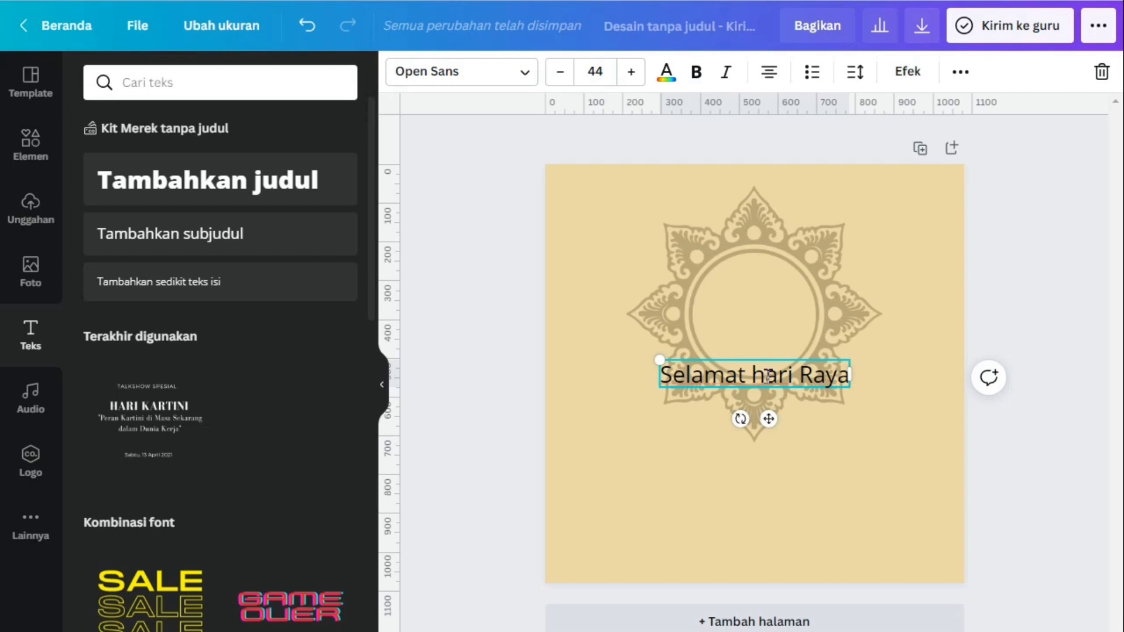
pyautogui.press('BackSpace')
pyautogui.write('H')
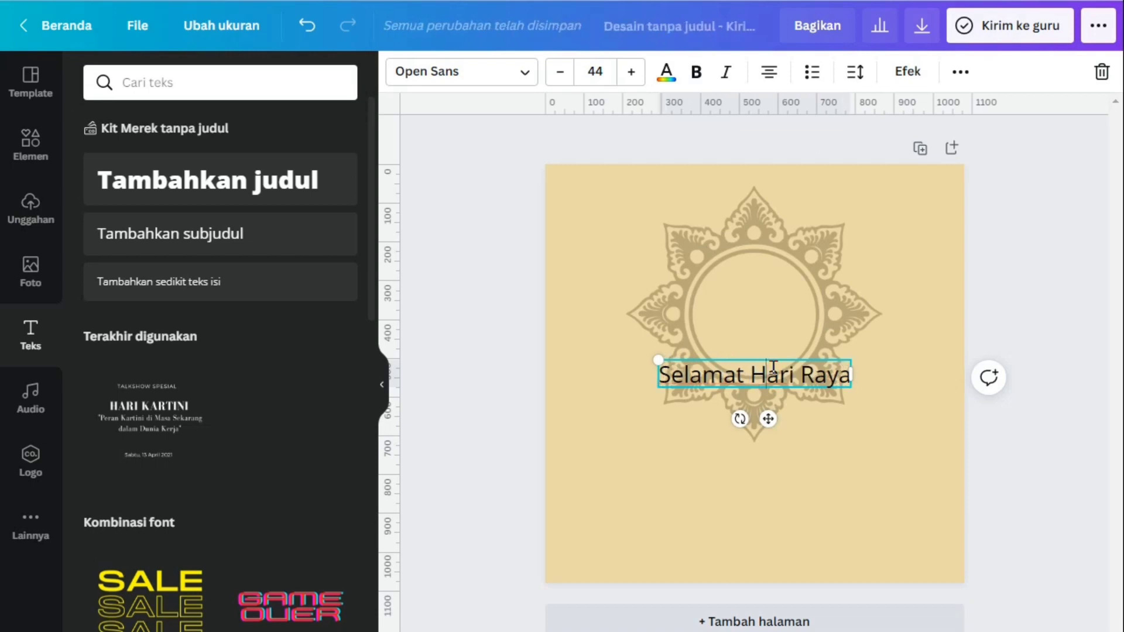
# Change the font of the whole "Selamat Hari Raya" text to Alegreya
pyautogui.hotkey('ctrl', 'a')
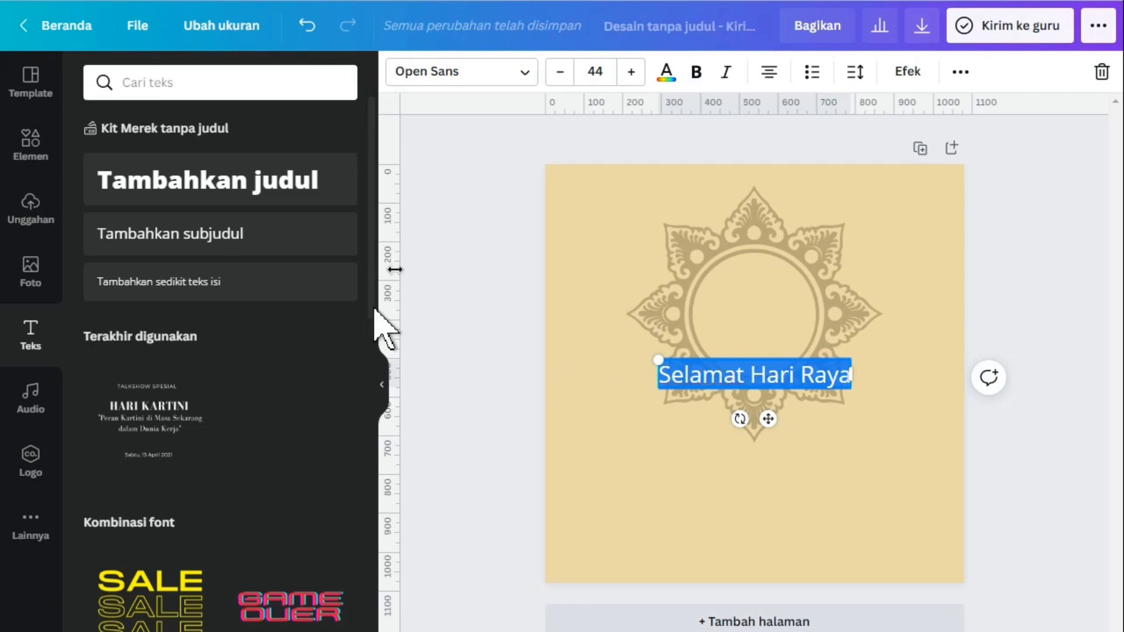
pyautogui.click(436, 80)
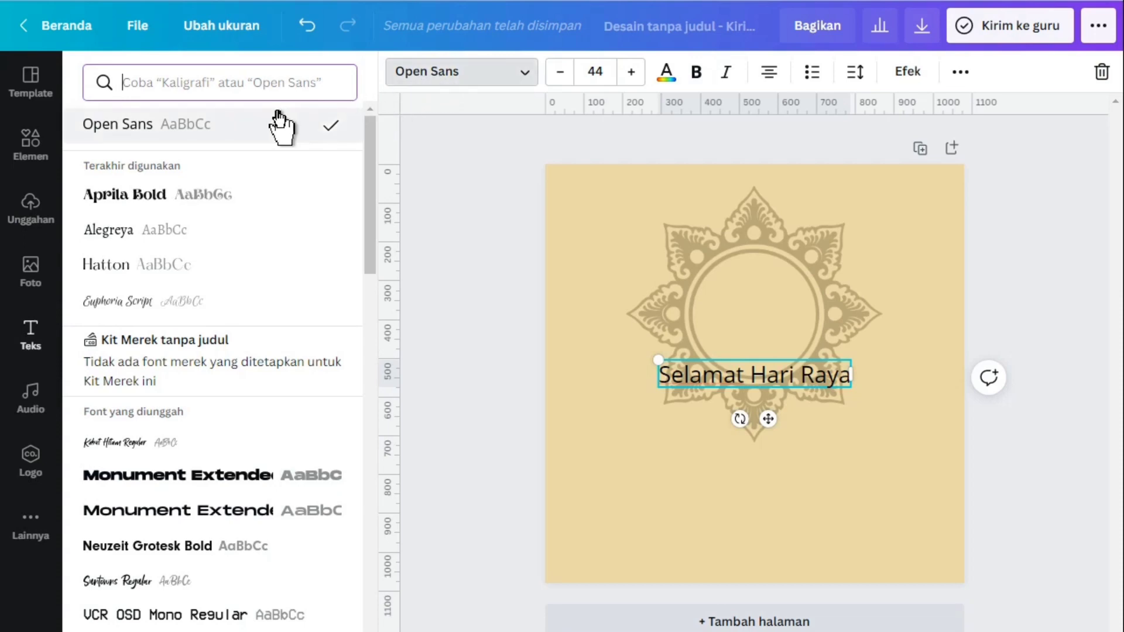
pyautogui.click(145, 238)
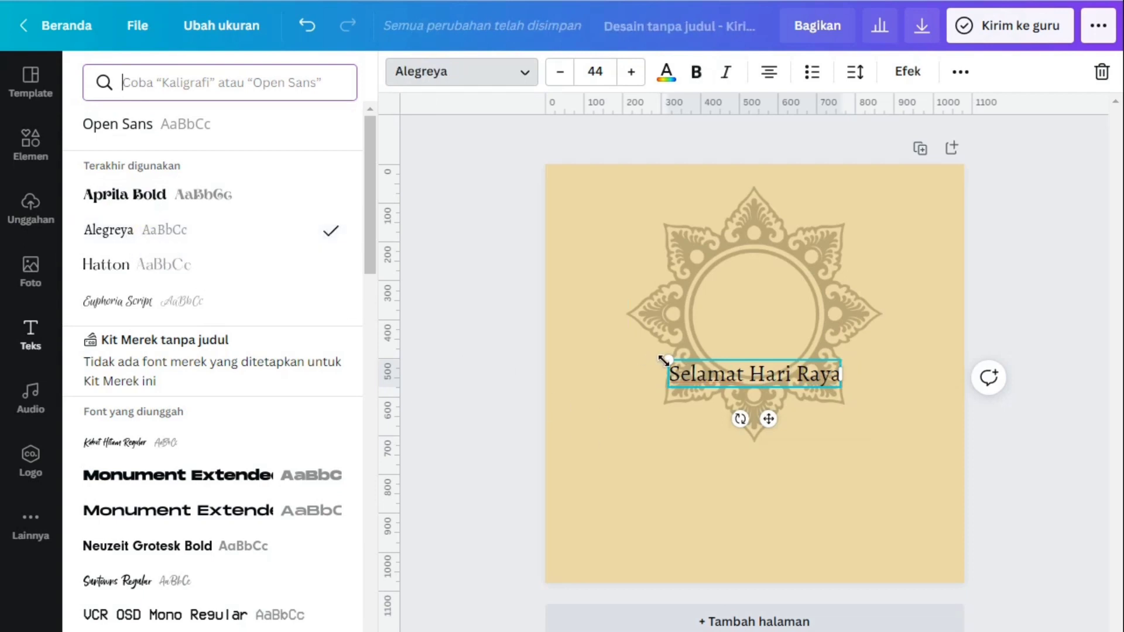
# Move the "Selamat Hari Raya" text directly below the mandala, keeping it horizontally centred, and deselect it
pyautogui.click(681, 388)
pyautogui.click(694, 365)
pyautogui.moveTo(694, 365); pyautogui.dragTo(693, 456)
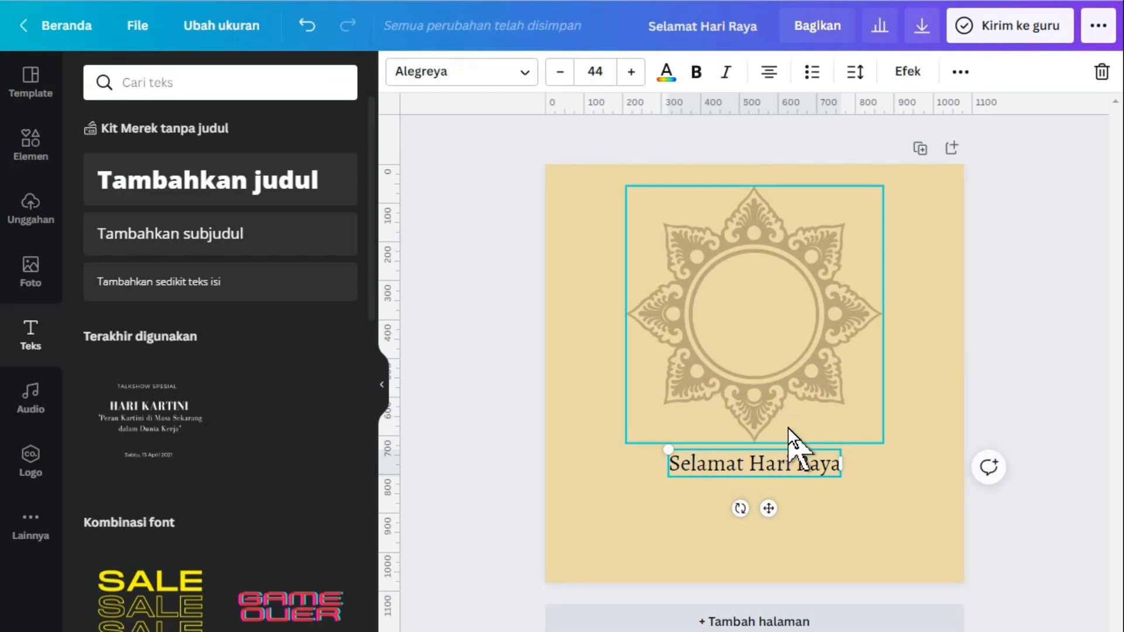
pyautogui.click(519, 366)
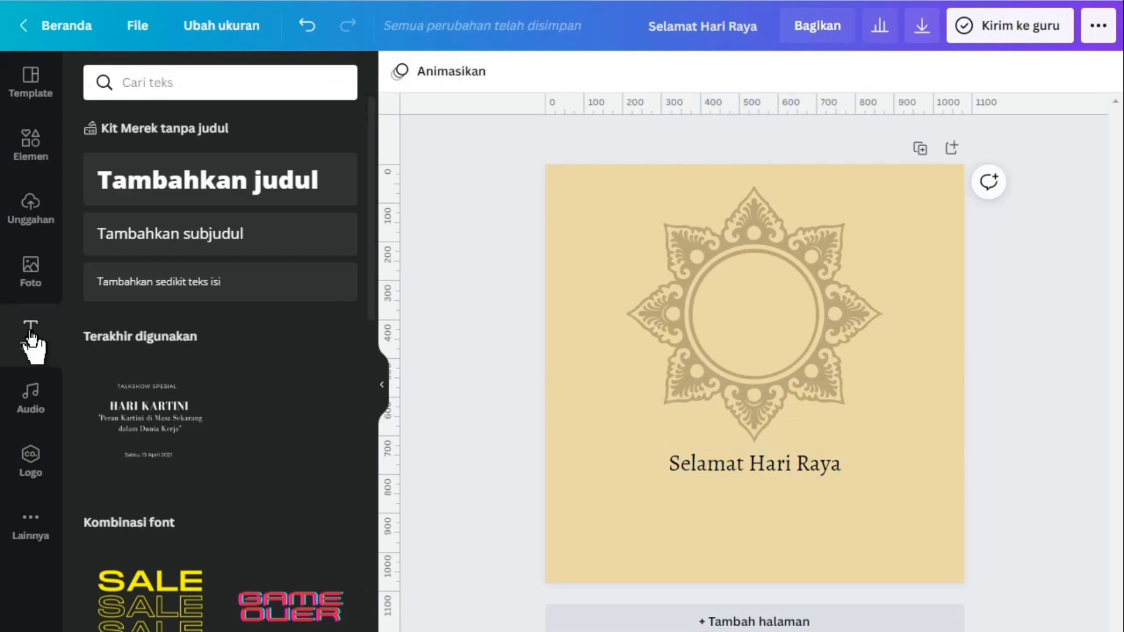
# Add a heading text box to the page and replace its placeholder with "Nyepi"
pyautogui.click(147, 187)
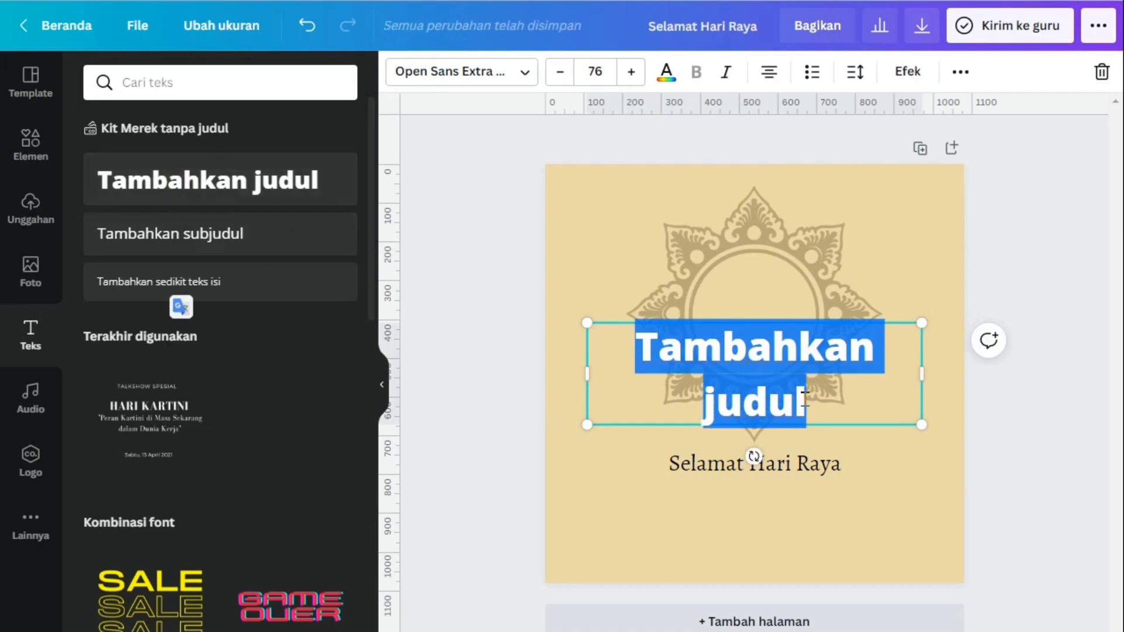
pyautogui.click(806, 402)
pyautogui.moveTo(806, 402); pyautogui.dragTo(618, 352)
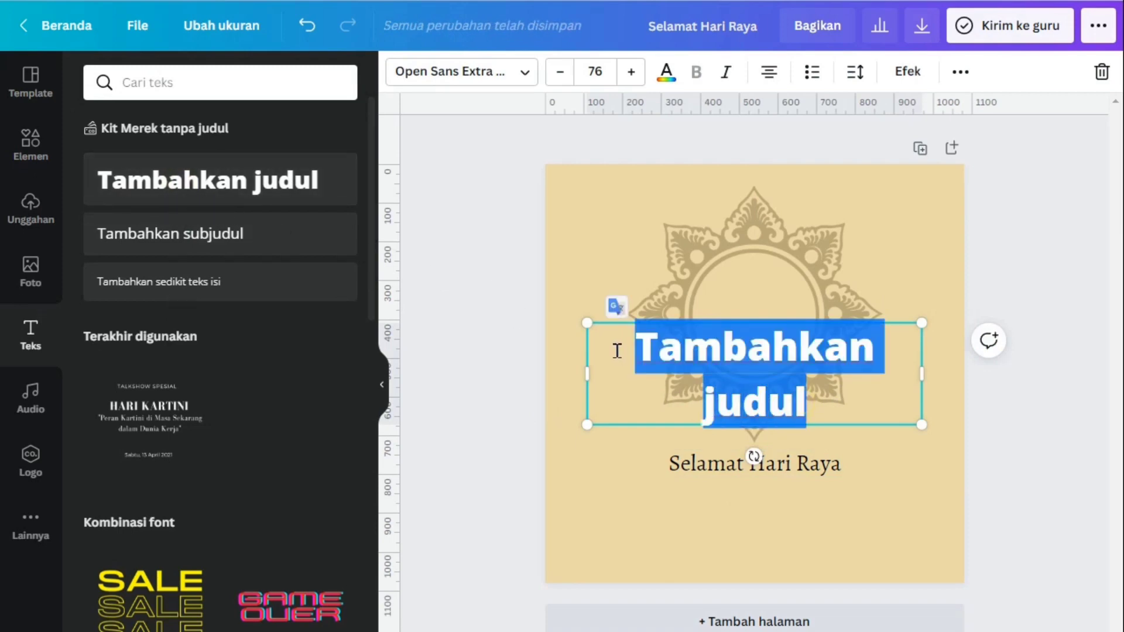
pyautogui.write('nYEP')
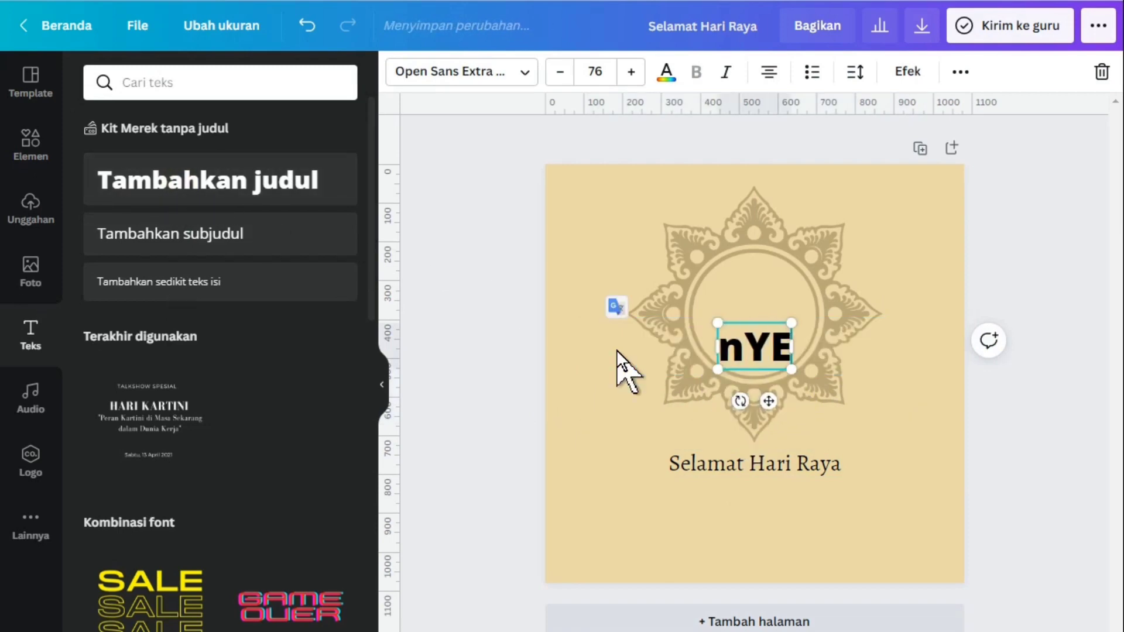
pyautogui.press('BackSpace')
pyautogui.press('BackSpace')
pyautogui.press('BackSpace')
pyautogui.press('BackSpace')
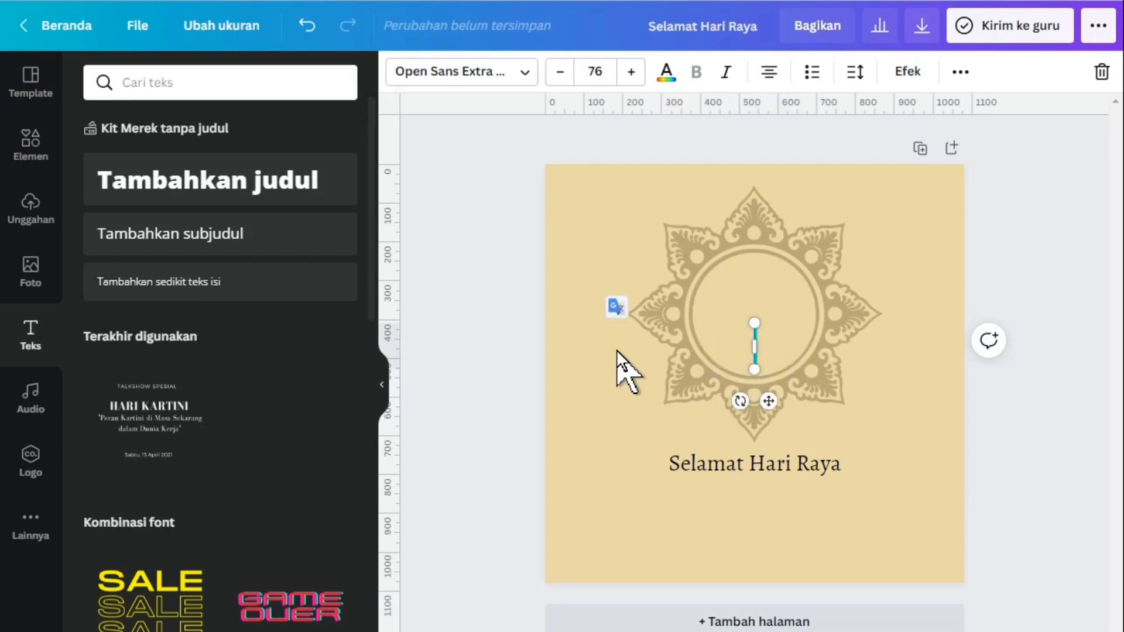
pyautogui.write('Neypi')
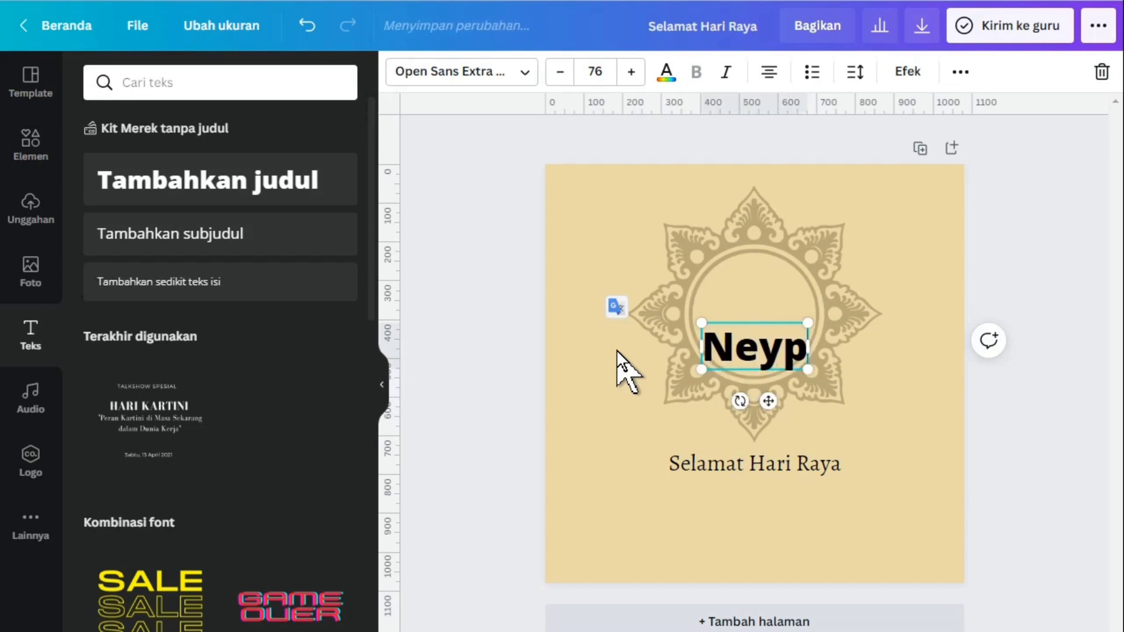
pyautogui.press('BackSpace')
pyautogui.press('BackSpace')
pyautogui.press('BackSpace')
pyautogui.press('BackSpace')
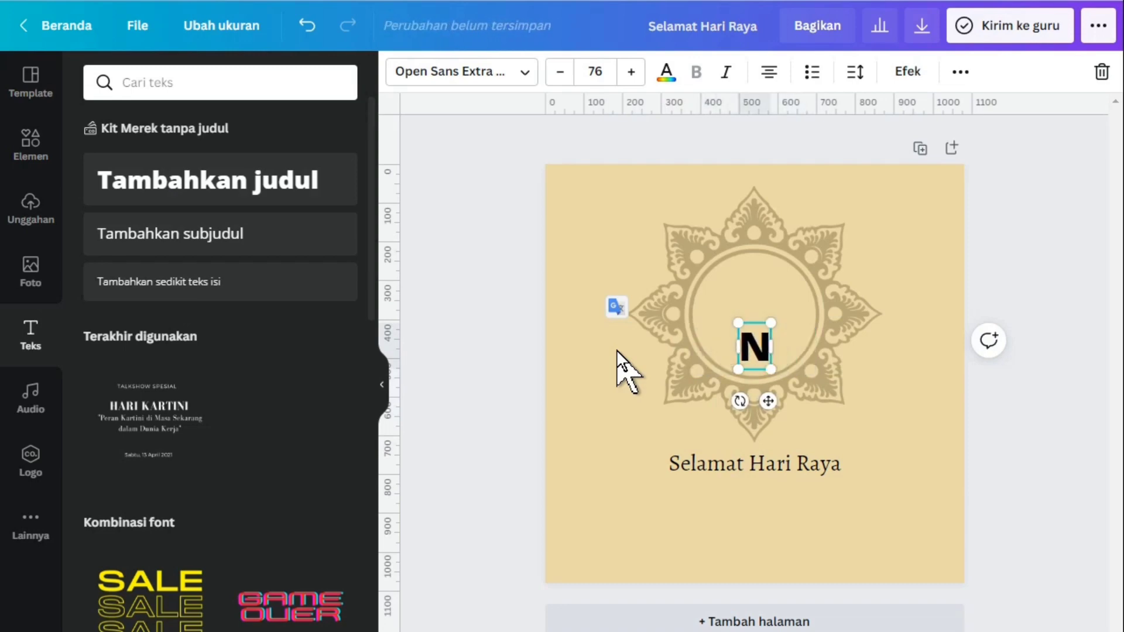
pyautogui.write('yepi')
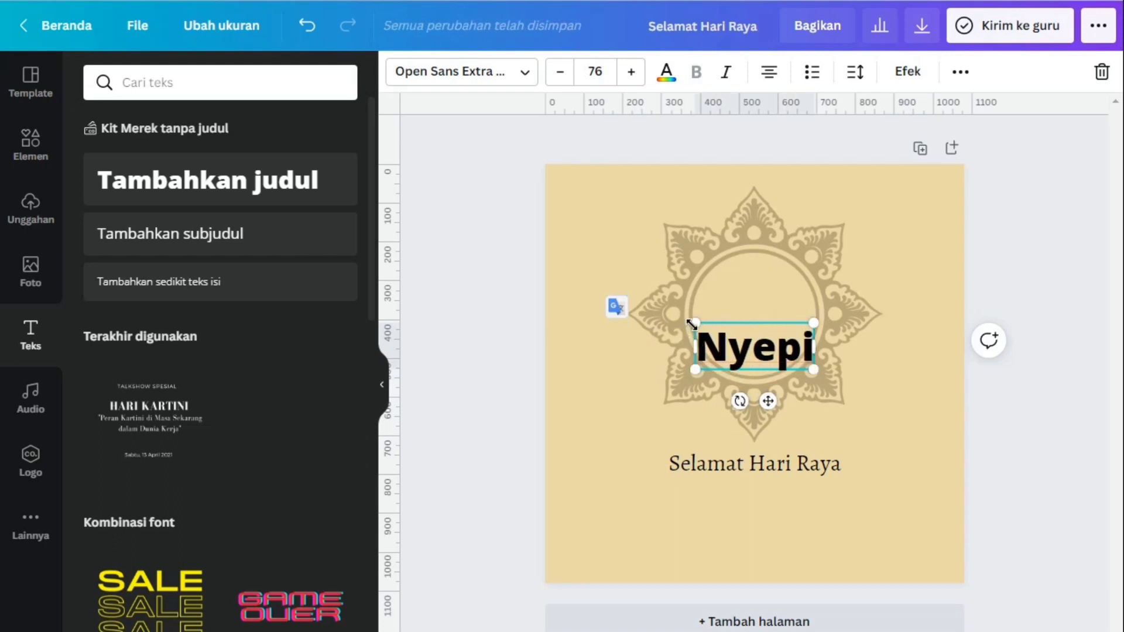
# Change the font of the "Nyepi" heading to Aprila Bold and deselect the text
pyautogui.click(439, 72)
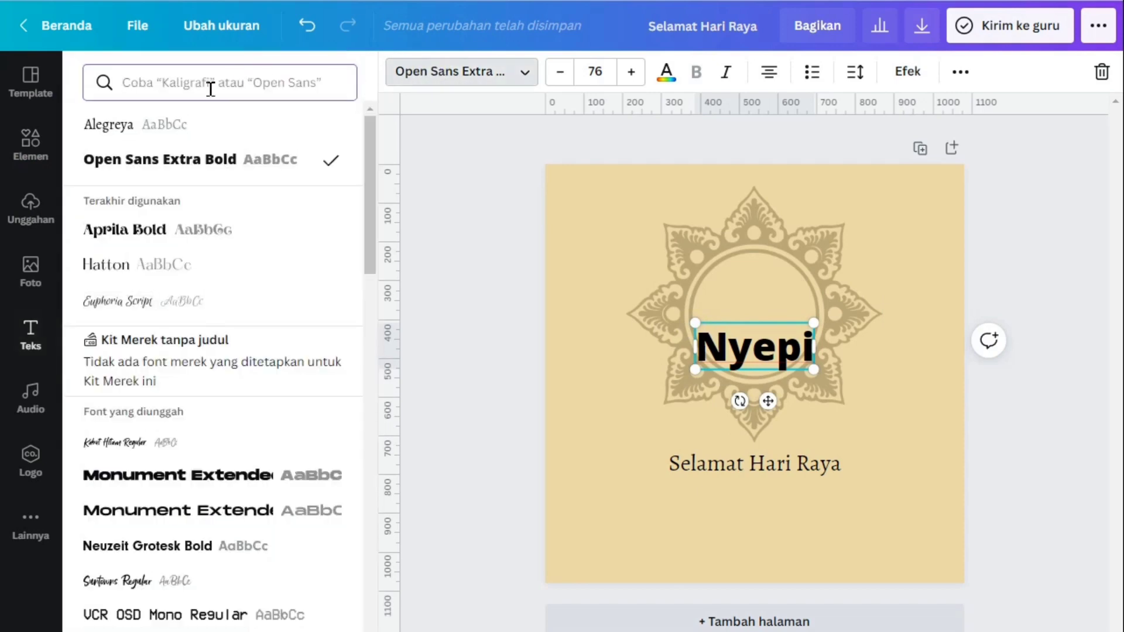
pyautogui.click(133, 235)
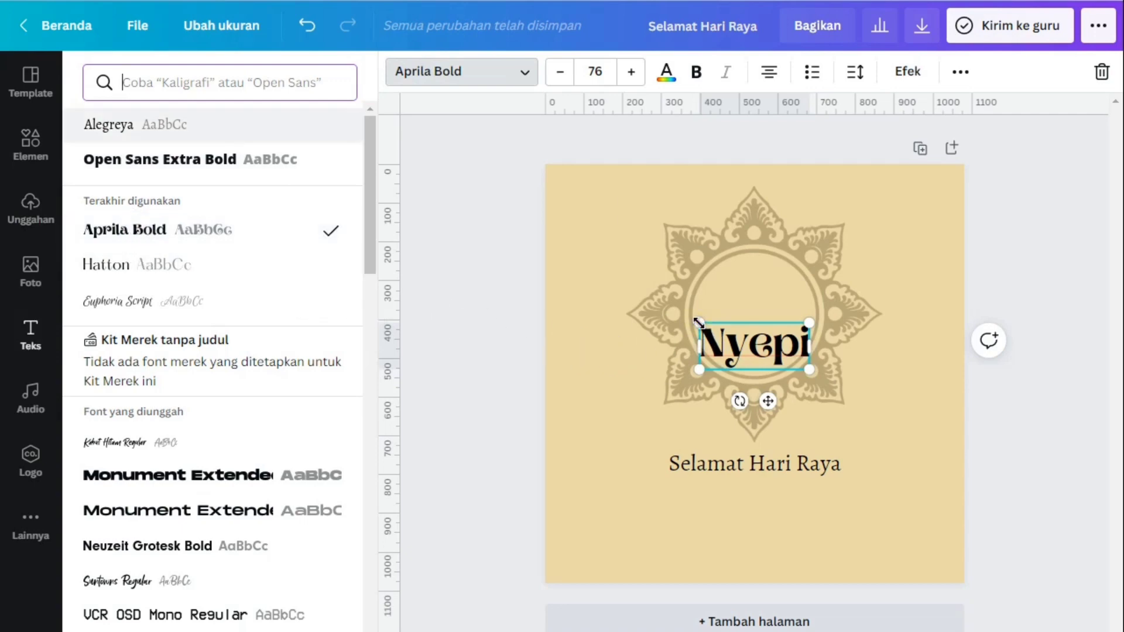
pyautogui.click(971, 409)
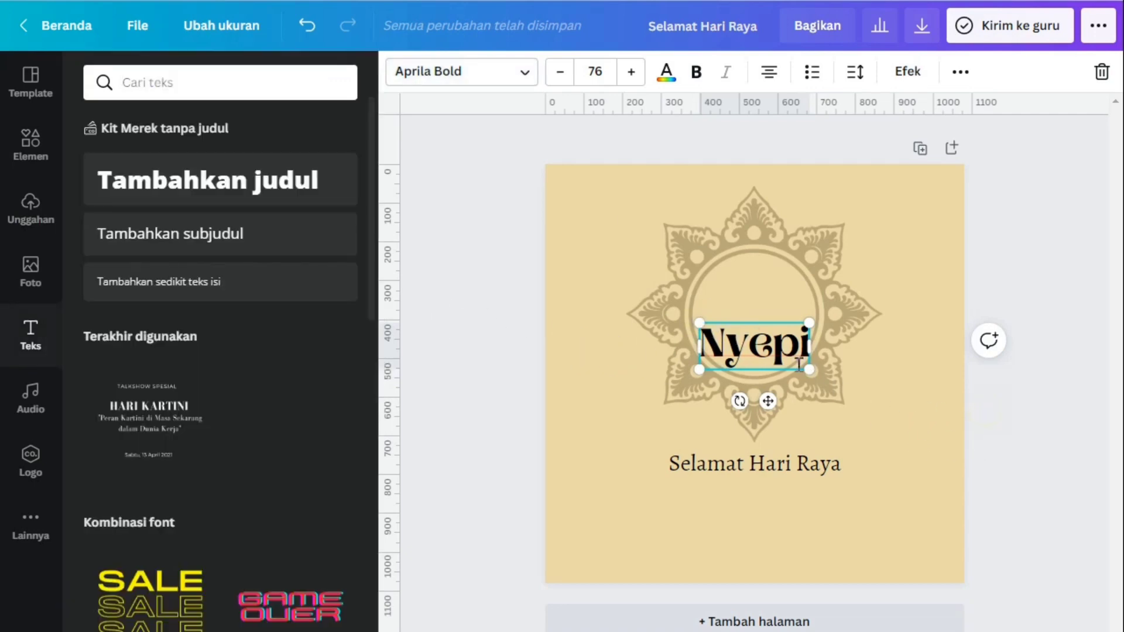
pyautogui.click(917, 332)
# Place "Nyepi" centred right beneath "Selamat Hari Raya" and enlarge it to a font size of about 95.4
pyautogui.moveTo(782, 344); pyautogui.dragTo(772, 499)
pyautogui.moveTo(696, 523); pyautogui.dragTo(680, 531)
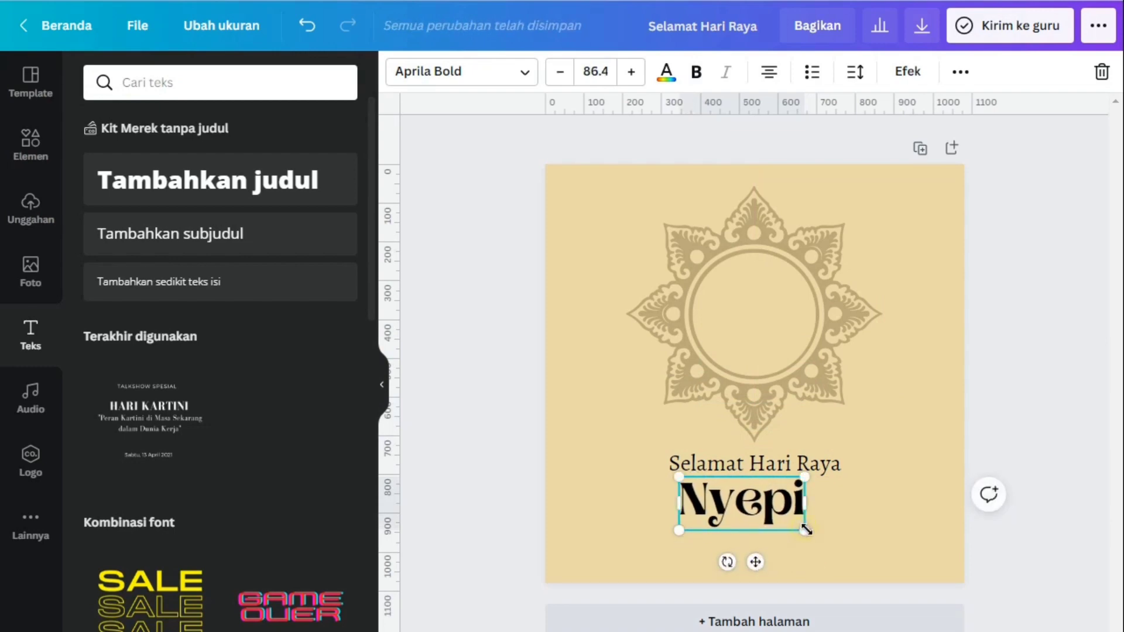
pyautogui.moveTo(807, 530); pyautogui.dragTo(817, 536)
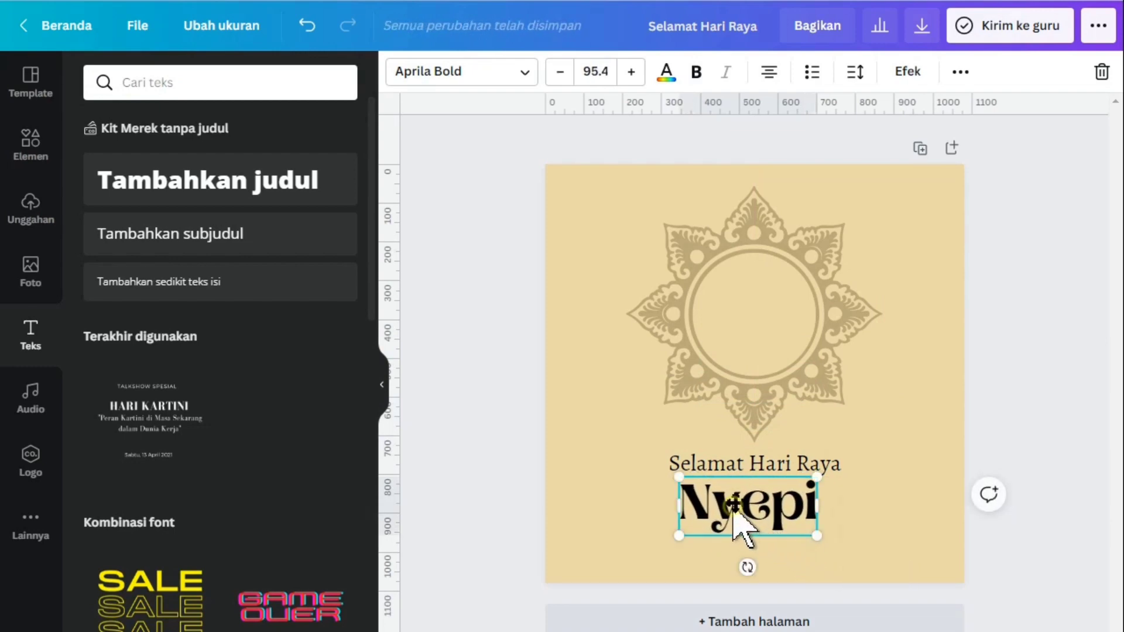
pyautogui.moveTo(733, 507); pyautogui.dragTo(739, 501)
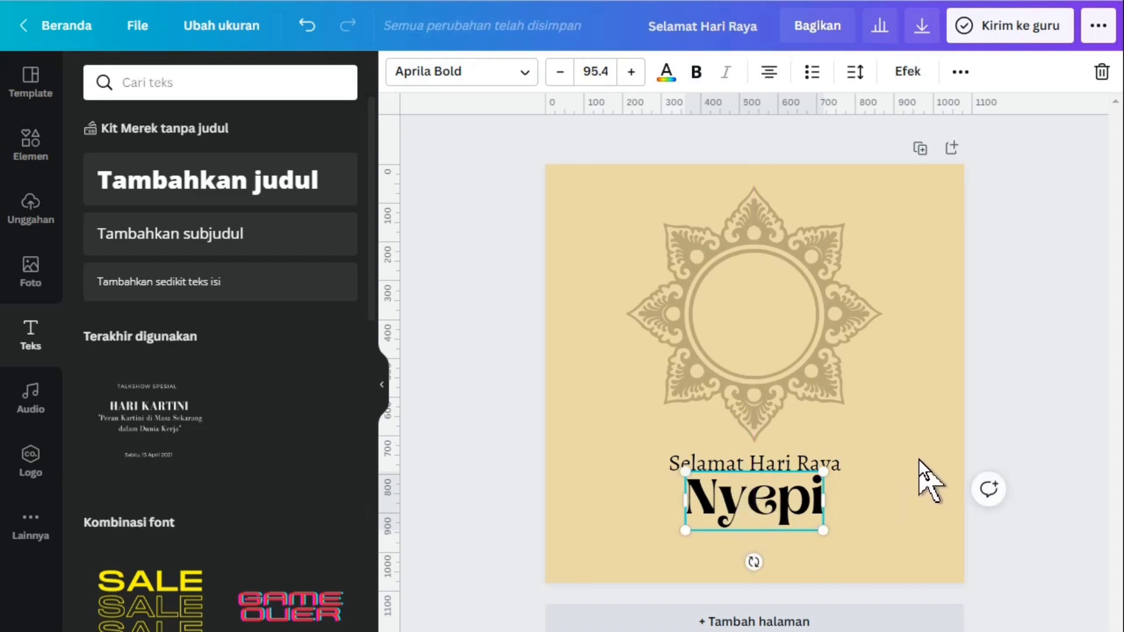
# Try various standard colours on the "Nyepi" heading, including lime, orange, grey, purple, dark blue and dark green
pyautogui.click(667, 73)
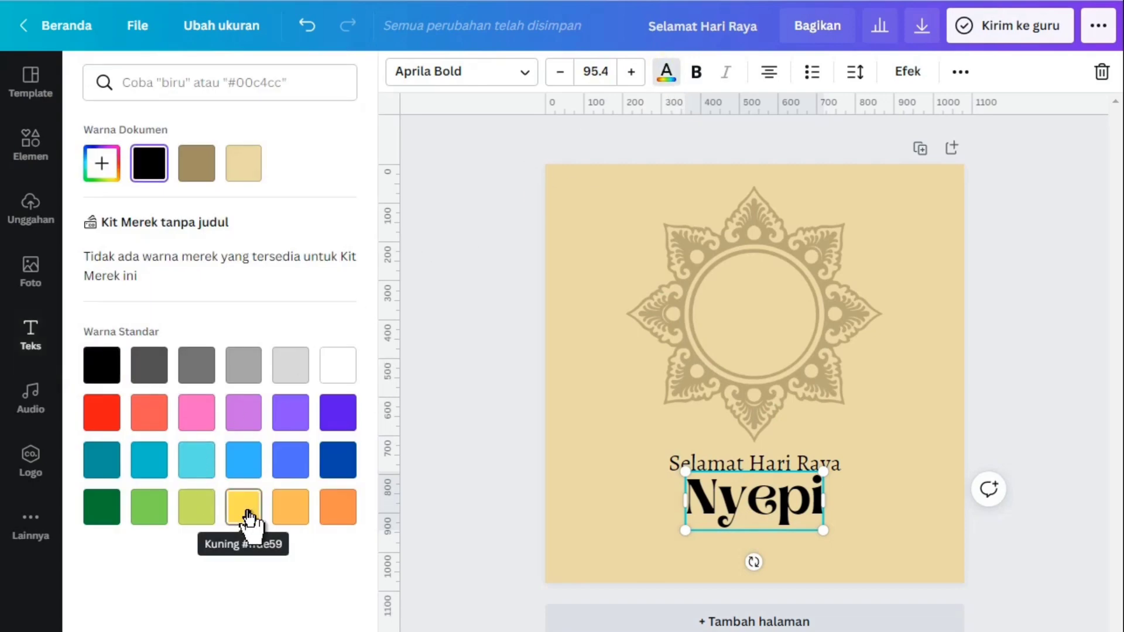
pyautogui.click(203, 517)
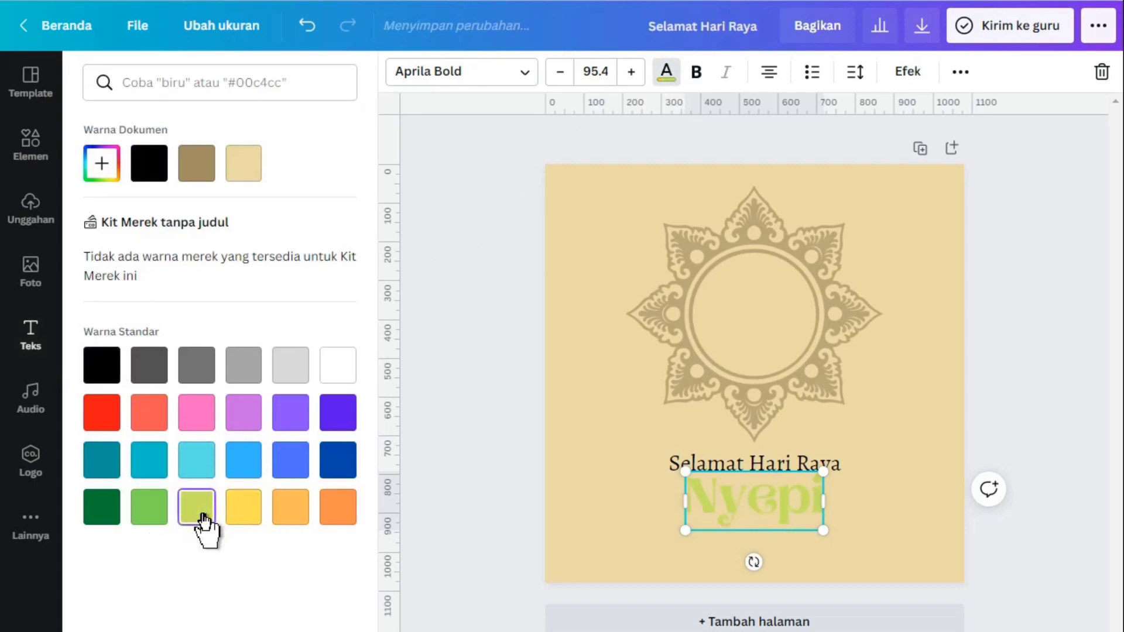
pyautogui.click(292, 510)
pyautogui.click(349, 507)
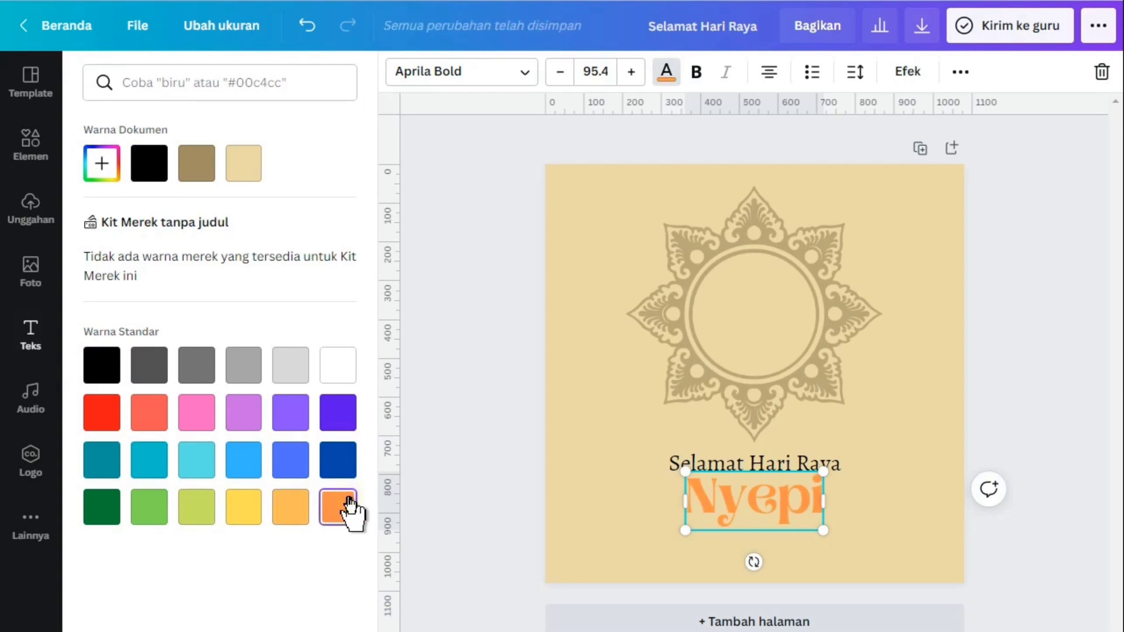
pyautogui.click(163, 369)
pyautogui.click(180, 374)
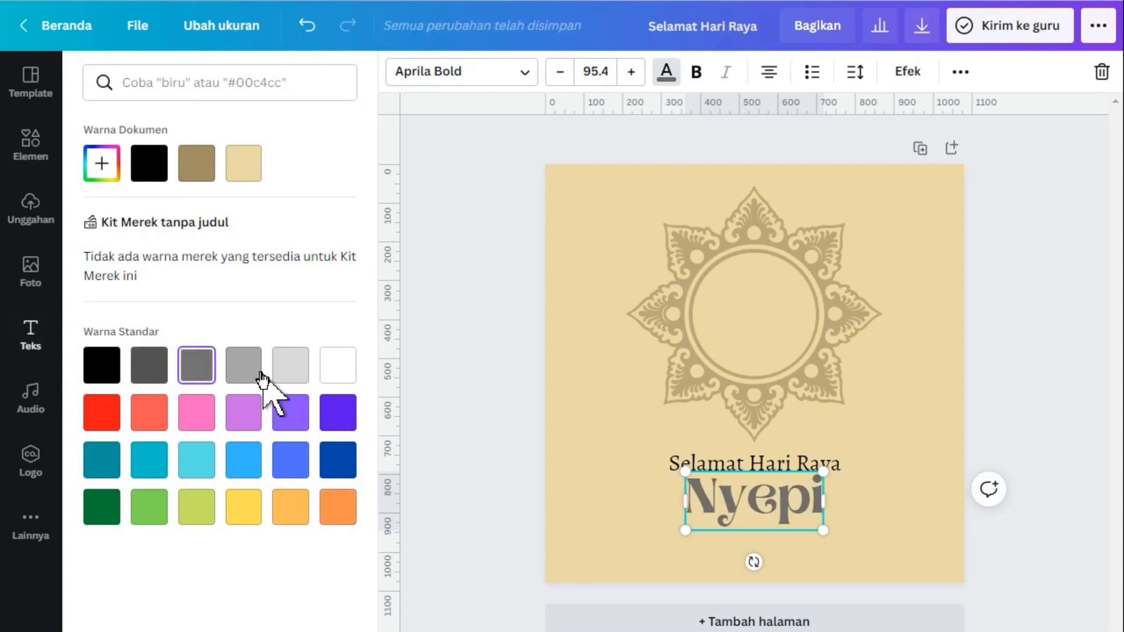
pyautogui.click(249, 378)
pyautogui.click(210, 413)
pyautogui.click(253, 417)
pyautogui.click(296, 419)
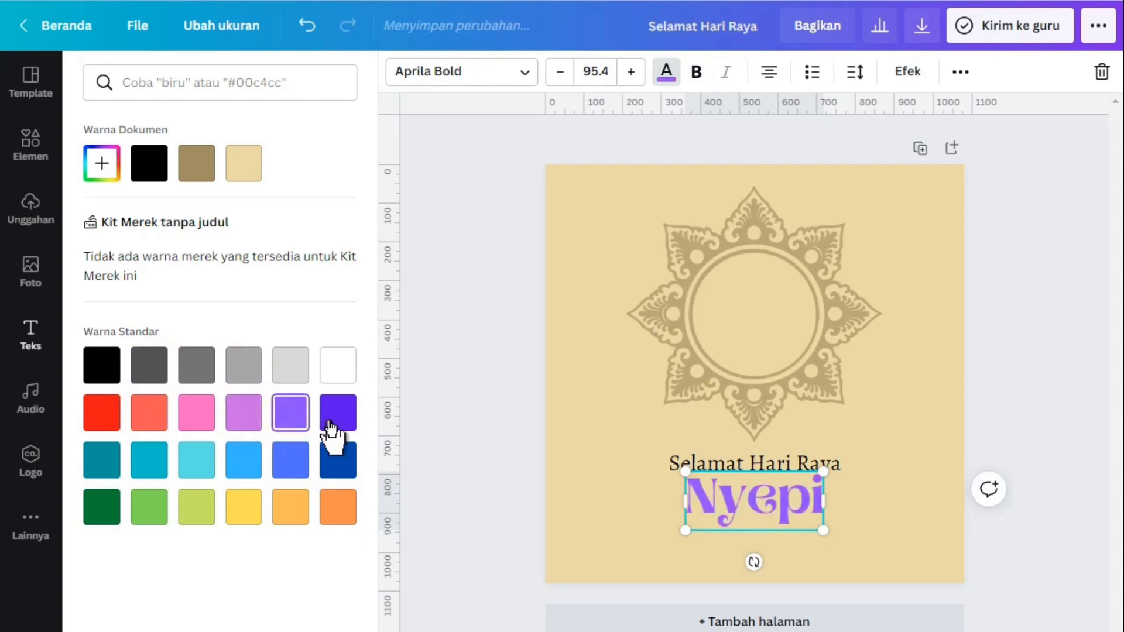
pyautogui.click(343, 425)
pyautogui.click(342, 463)
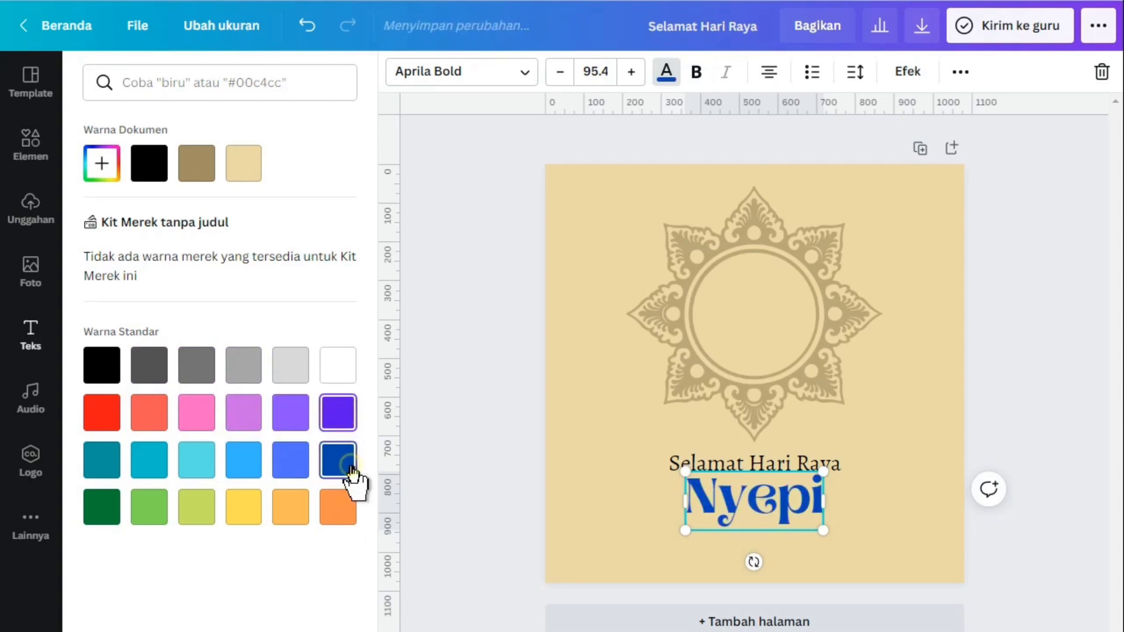
pyautogui.click(340, 508)
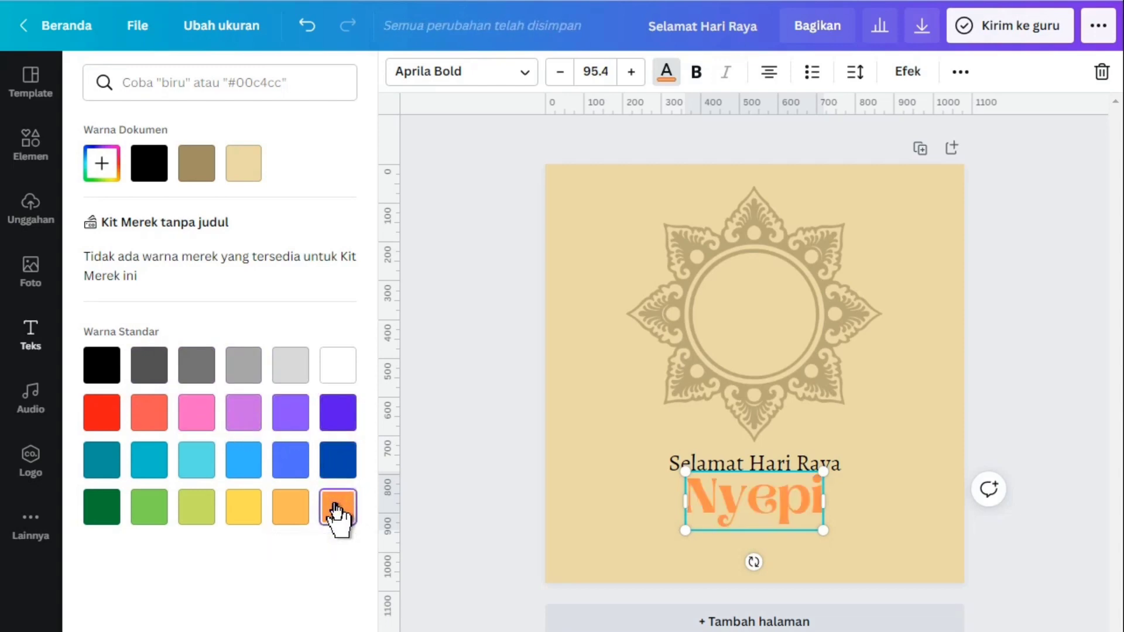
pyautogui.click(101, 514)
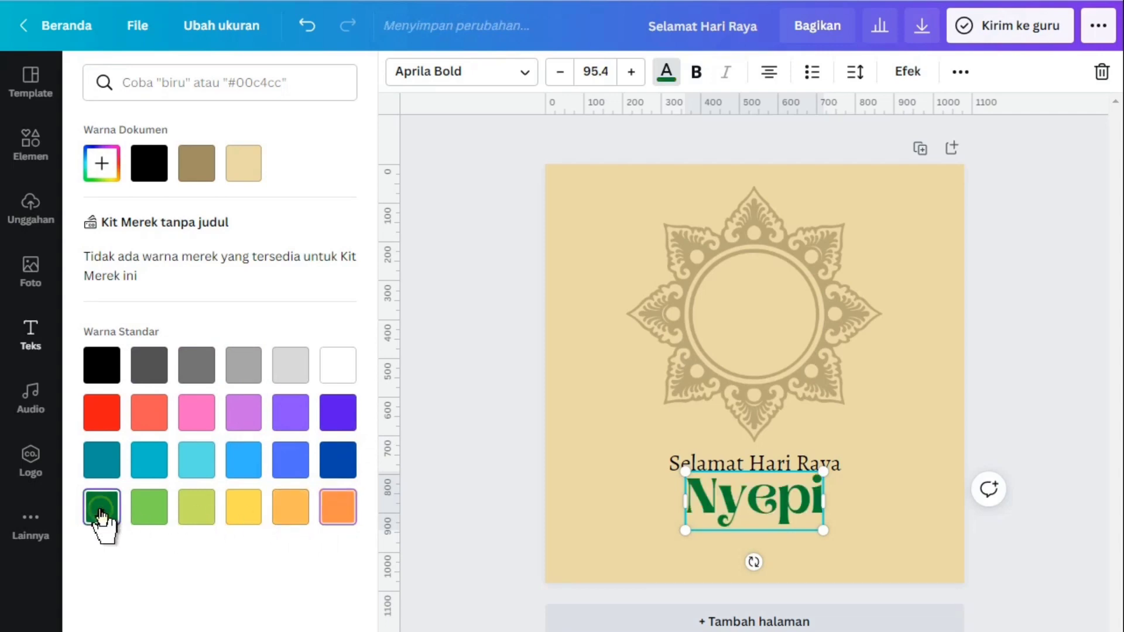
# Recolour the "Nyepi" heading with the dark teal swatch from the standard colours and deselect it
pyautogui.click(101, 469)
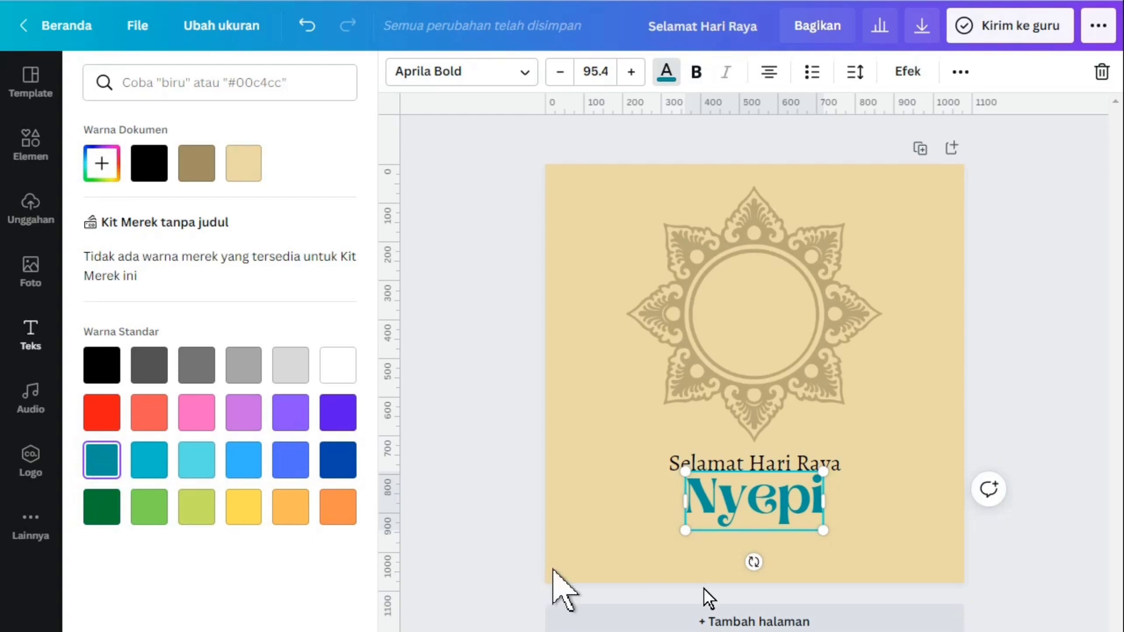
pyautogui.click(647, 443)
# Duplicate the "Selamat Hari Raya" text and place the copy centred below "Nyepi"
pyautogui.click(678, 465)
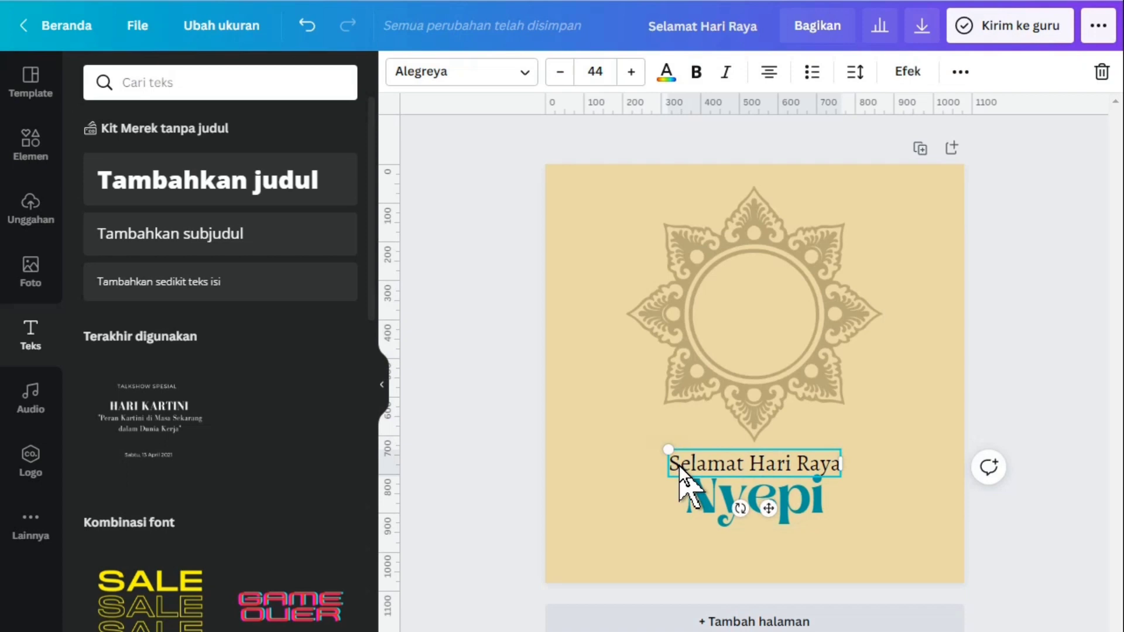
pyautogui.hotkey('ctrl', 'd')
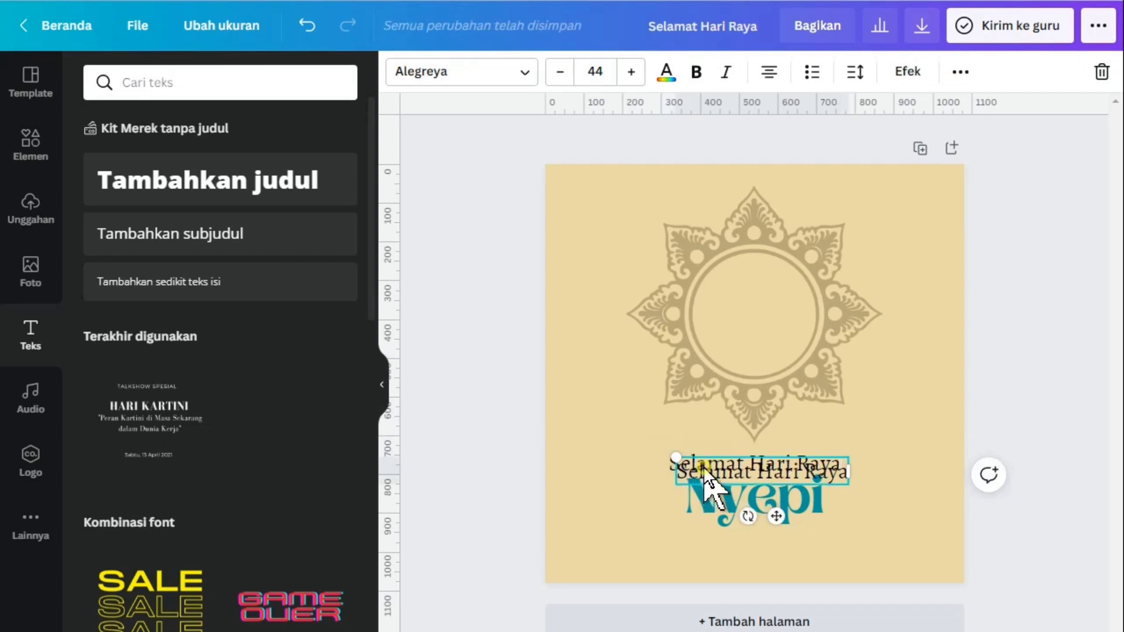
pyautogui.moveTo(705, 467); pyautogui.dragTo(702, 538)
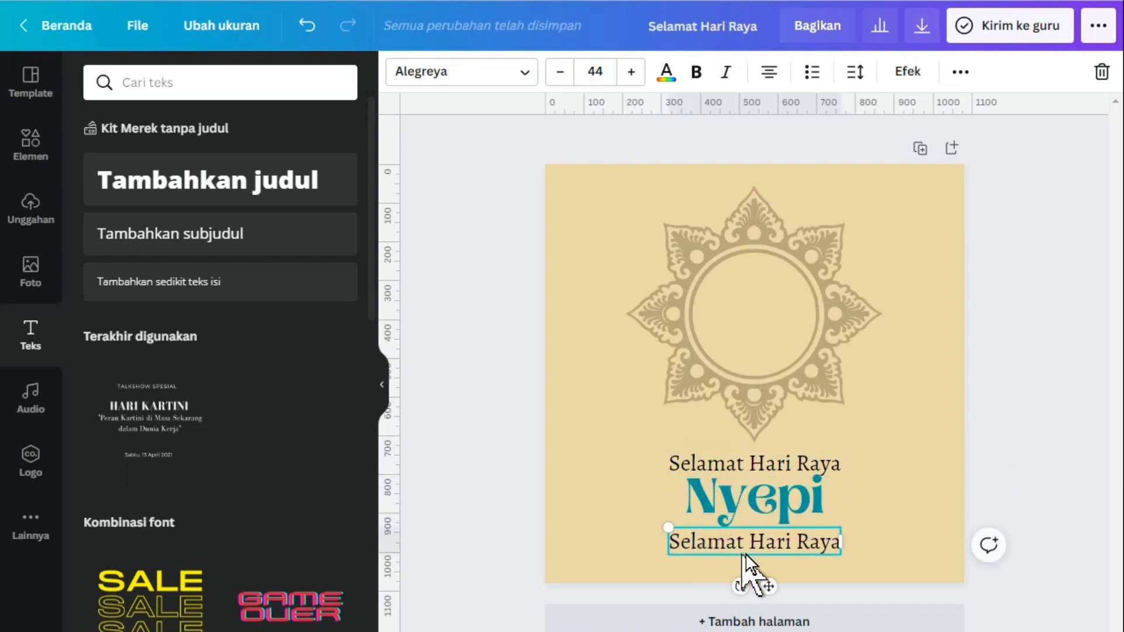
# Replace the text of the lower "Selamat Hari Raya" copy with "Tahun Baru Saka 1944/ 2022"
pyautogui.doubleClick(758, 538)
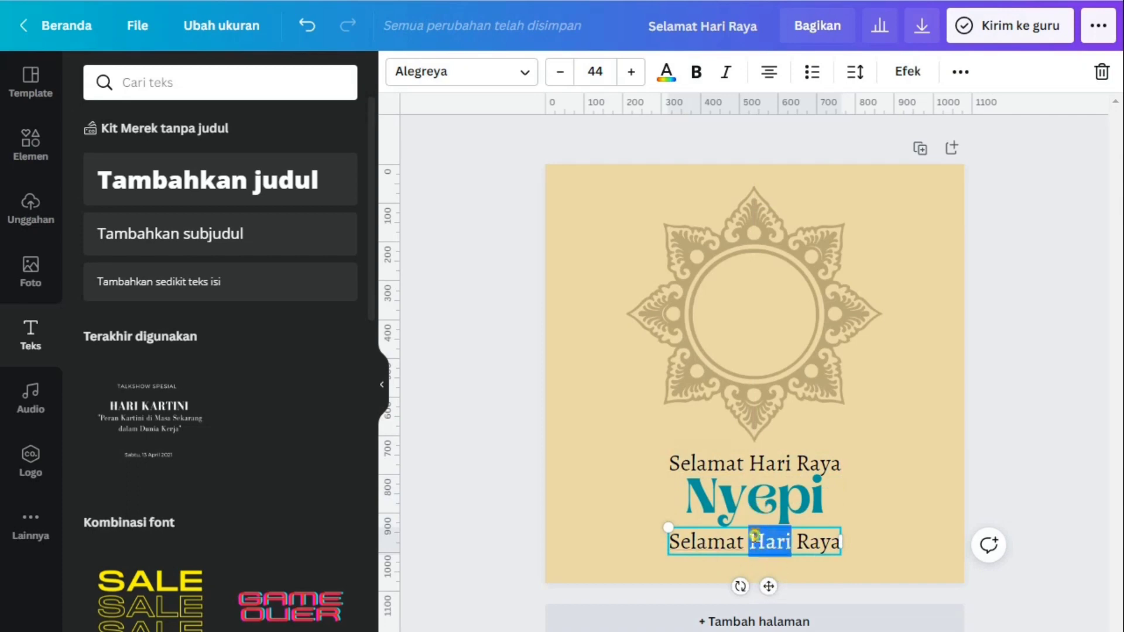
pyautogui.click(747, 539)
pyautogui.hotkey('ctrl', 'a')
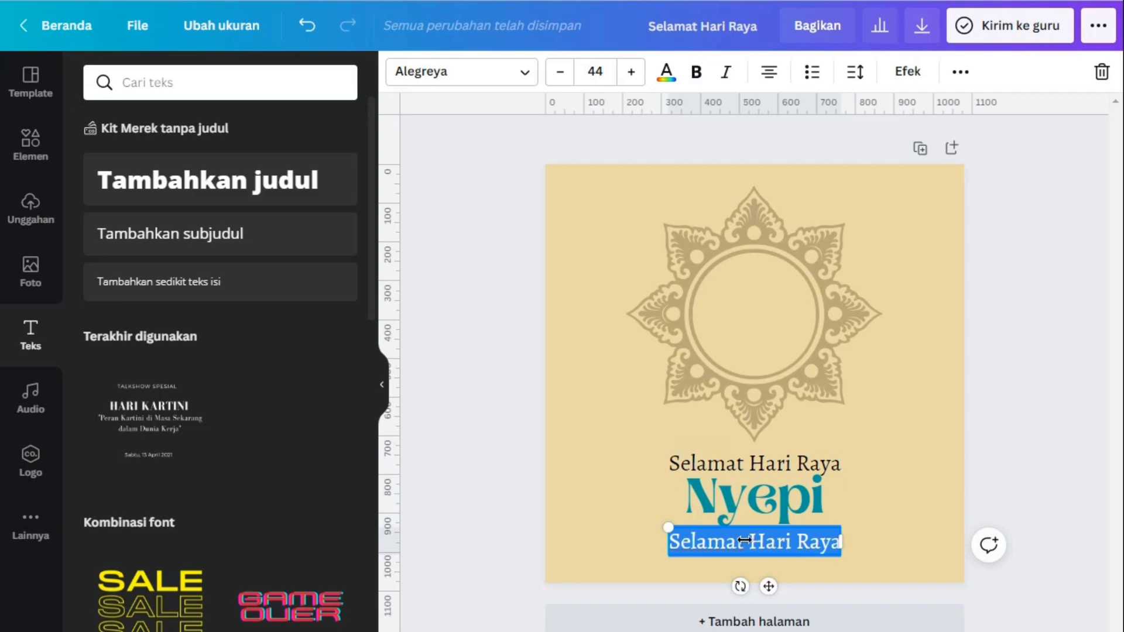
pyautogui.write('Tahun B')
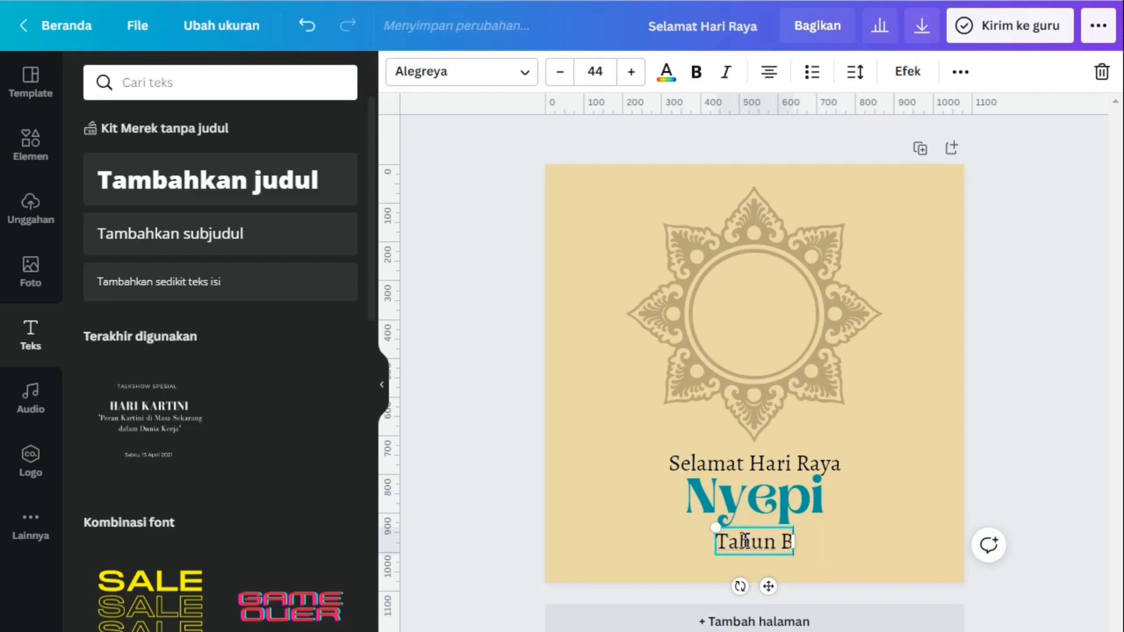
pyautogui.write('aru Saka')
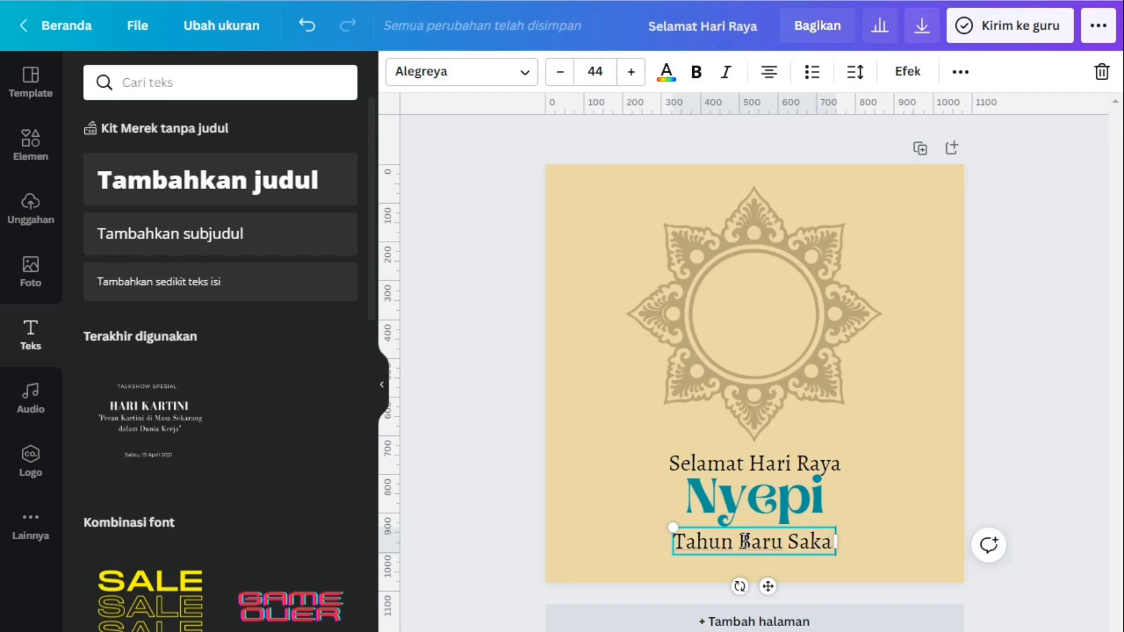
pyautogui.write(' 1944/')
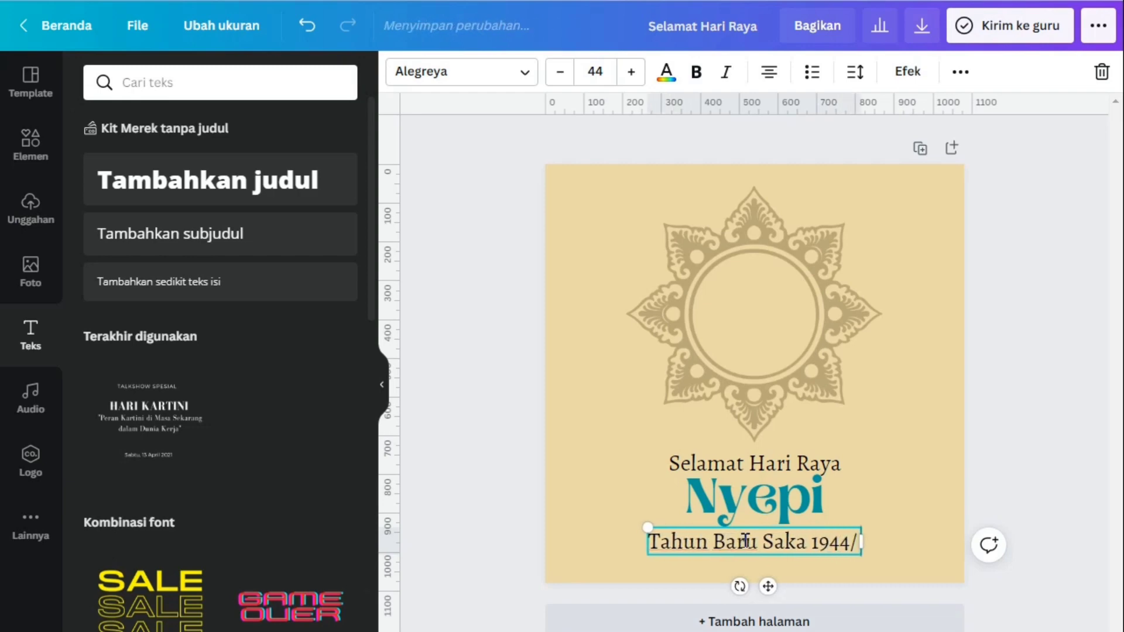
pyautogui.write(' 2022')
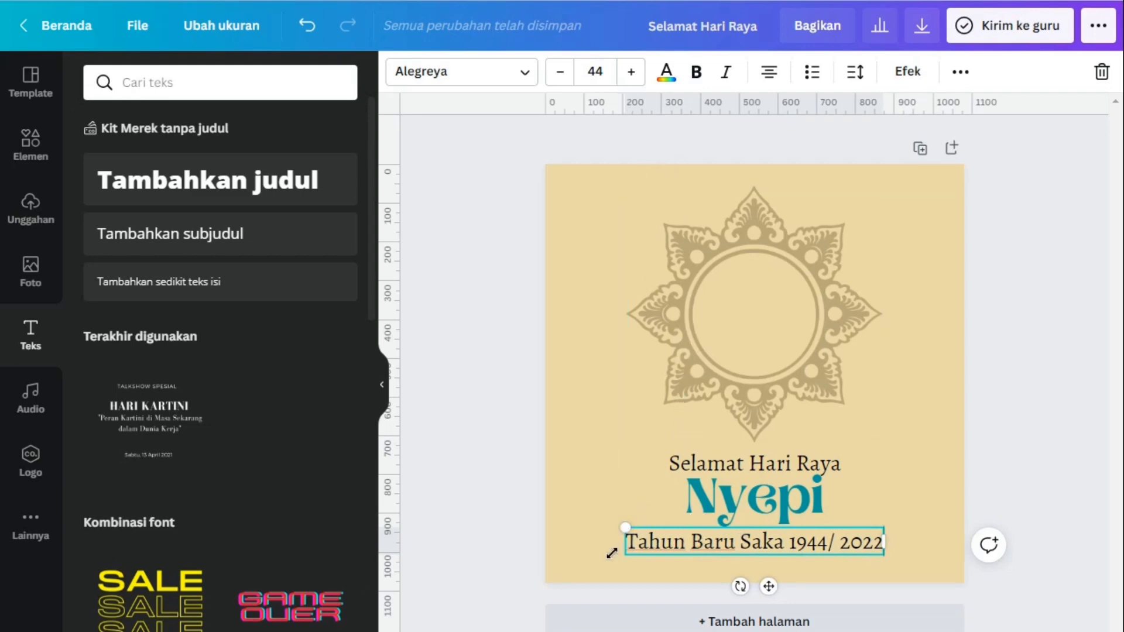
# Shrink the "Tahun Baru Saka 1944/ 2022" line to about size 30.7 and space it and "Nyepi" evenly, centred below the greeting
pyautogui.moveTo(626, 529); pyautogui.dragTo(703, 561)
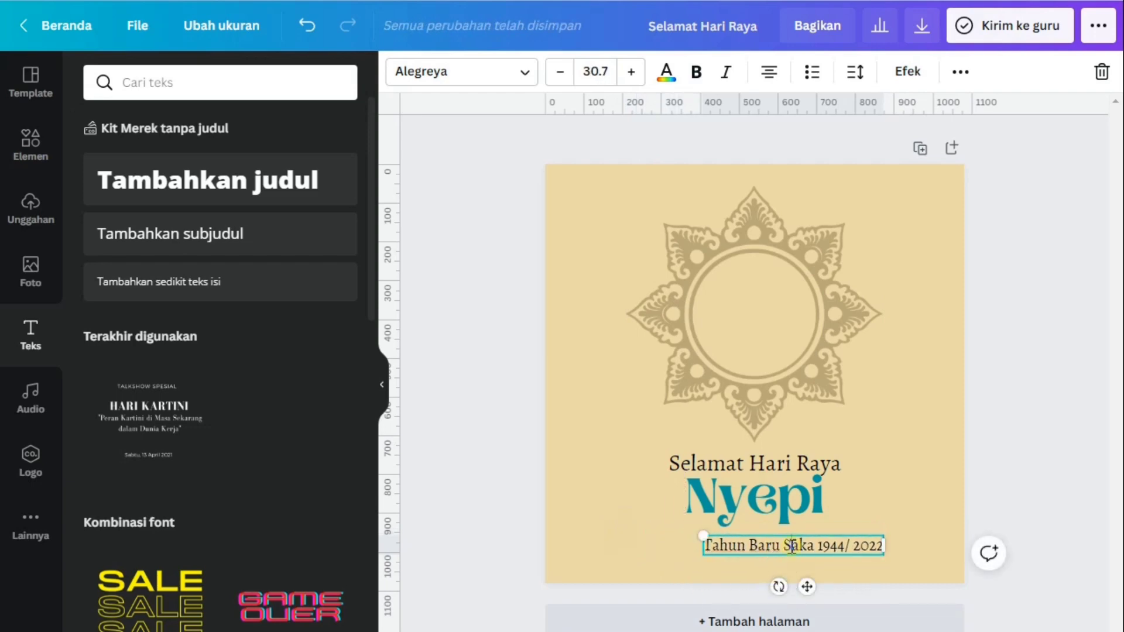
pyautogui.click(928, 501)
pyautogui.moveTo(864, 545); pyautogui.dragTo(829, 548)
pyautogui.moveTo(798, 502); pyautogui.dragTo(798, 511)
pyautogui.click(1031, 420)
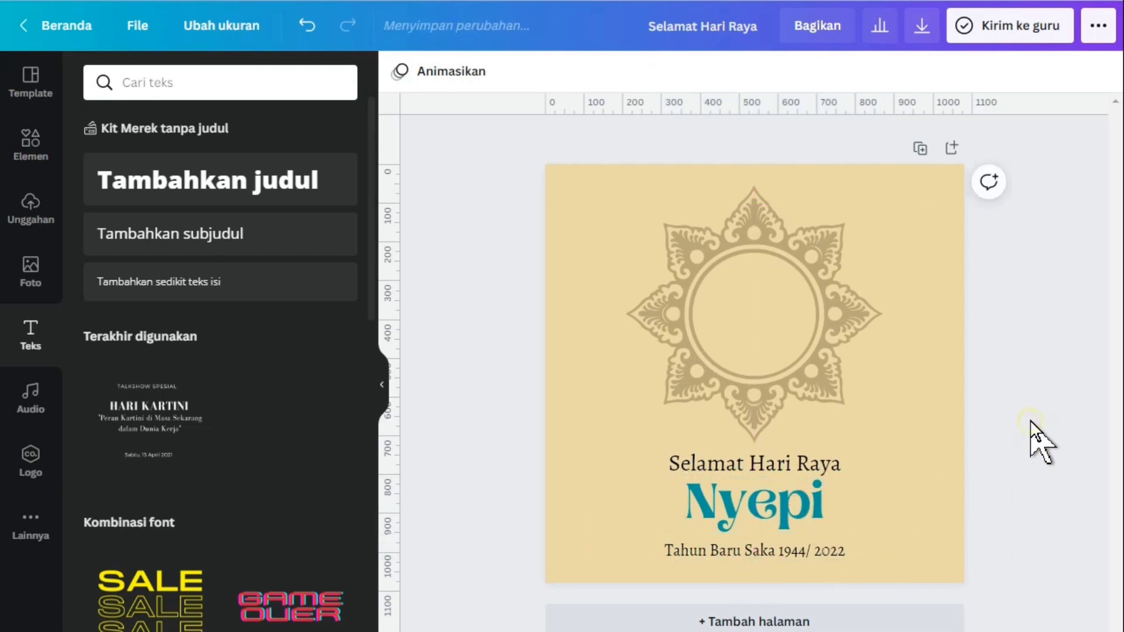
# Enlarge the "Nyepi" heading to size 101 and re-centre it horizontally between the two smaller text lines
pyautogui.click(767, 507)
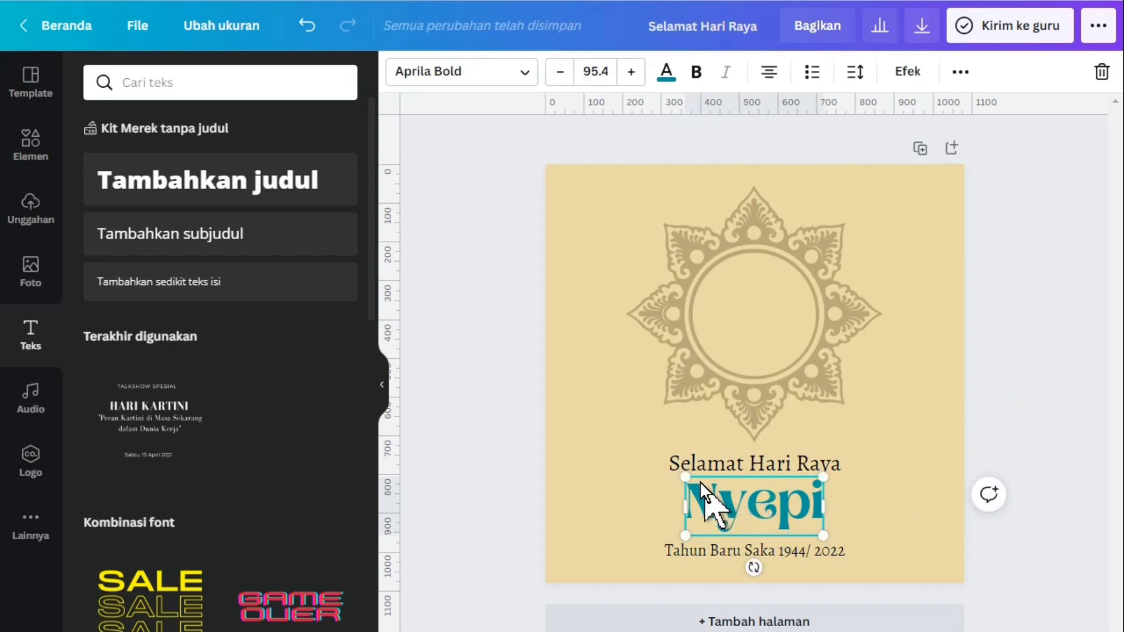
pyautogui.moveTo(679, 478); pyautogui.dragTo(676, 473)
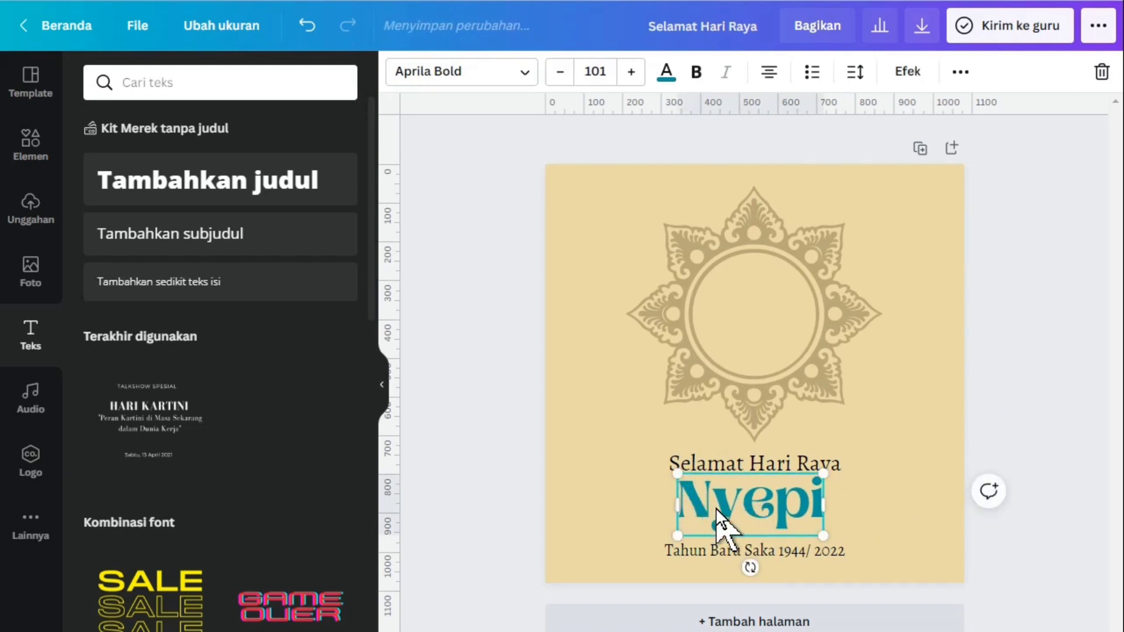
pyautogui.click(857, 517)
pyautogui.moveTo(785, 508); pyautogui.dragTo(786, 510)
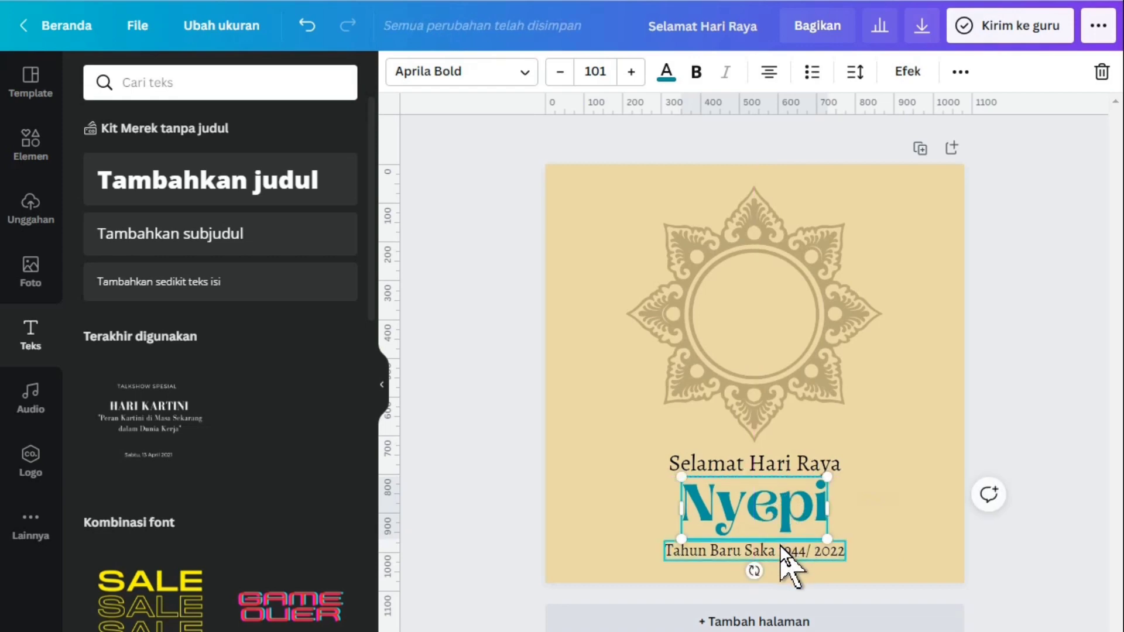
# Shrink the "Tahun Baru Saka 1944/ 2022" line to size 25.5 and centre it below "Nyepi"
pyautogui.click(743, 554)
pyautogui.moveTo(663, 540); pyautogui.dragTo(693, 550)
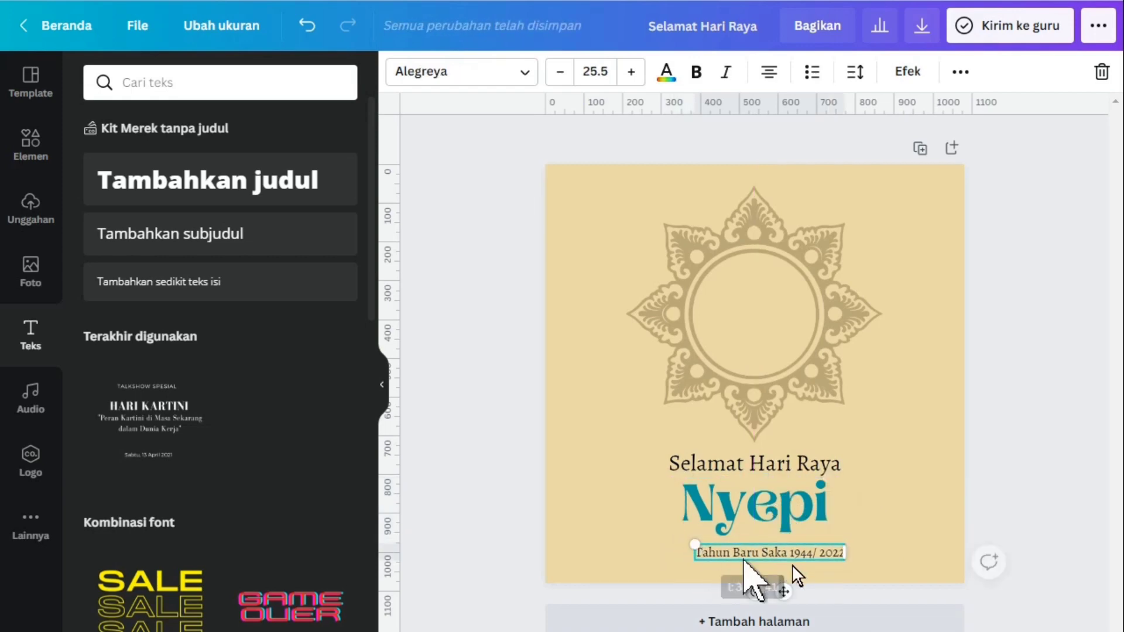
pyautogui.moveTo(799, 550); pyautogui.dragTo(784, 553)
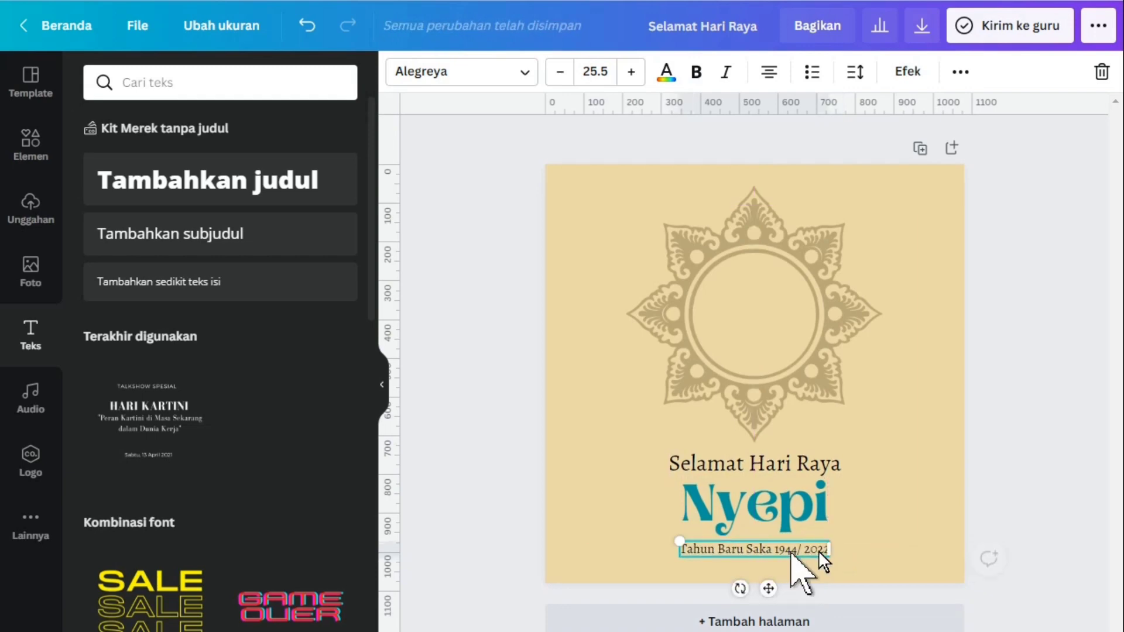
pyautogui.click(1044, 458)
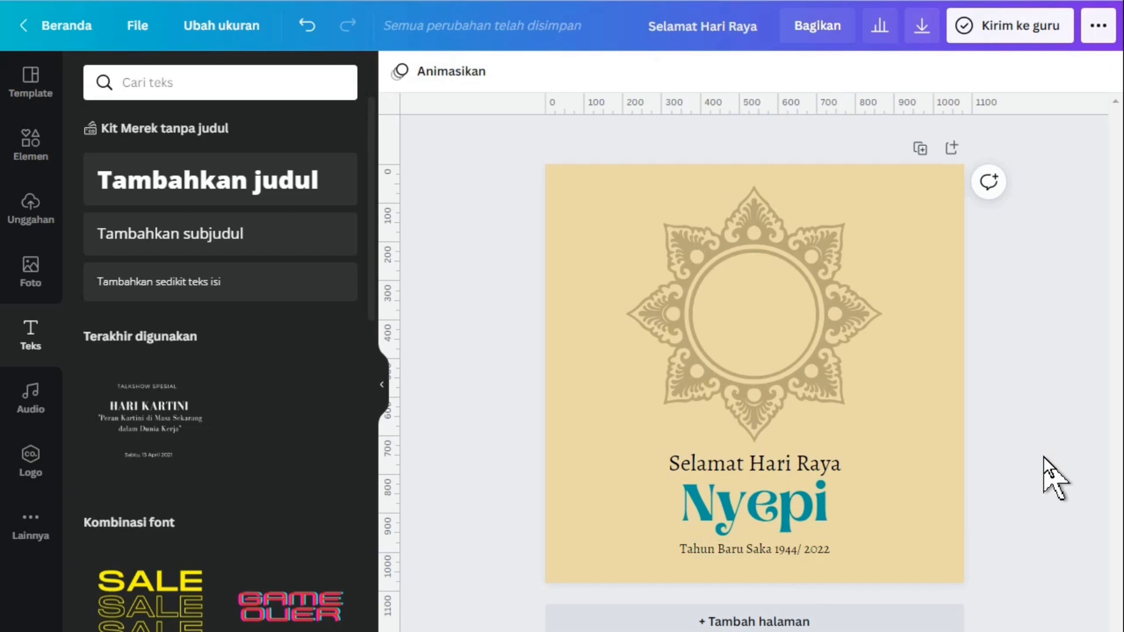
pyautogui.click(801, 455)
pyautogui.click(1029, 359)
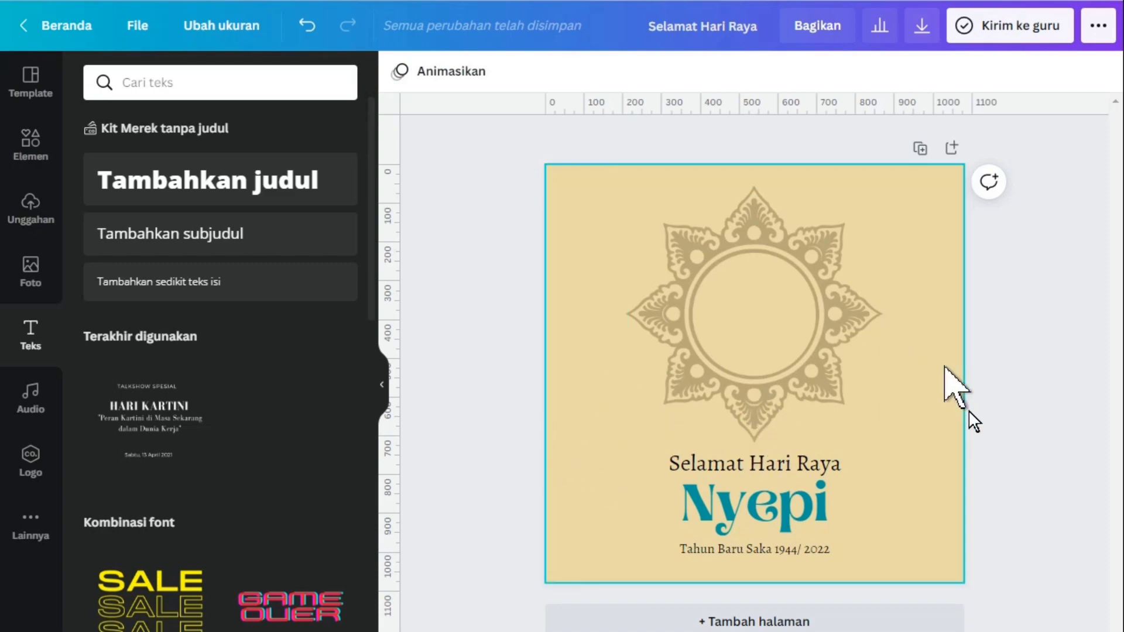
# Search the elements for "beatiful bali" and place the tiered temple illustration in the page's lower-left corner, partly beyond the left edge
pyautogui.click(38, 154)
pyautogui.click(168, 81)
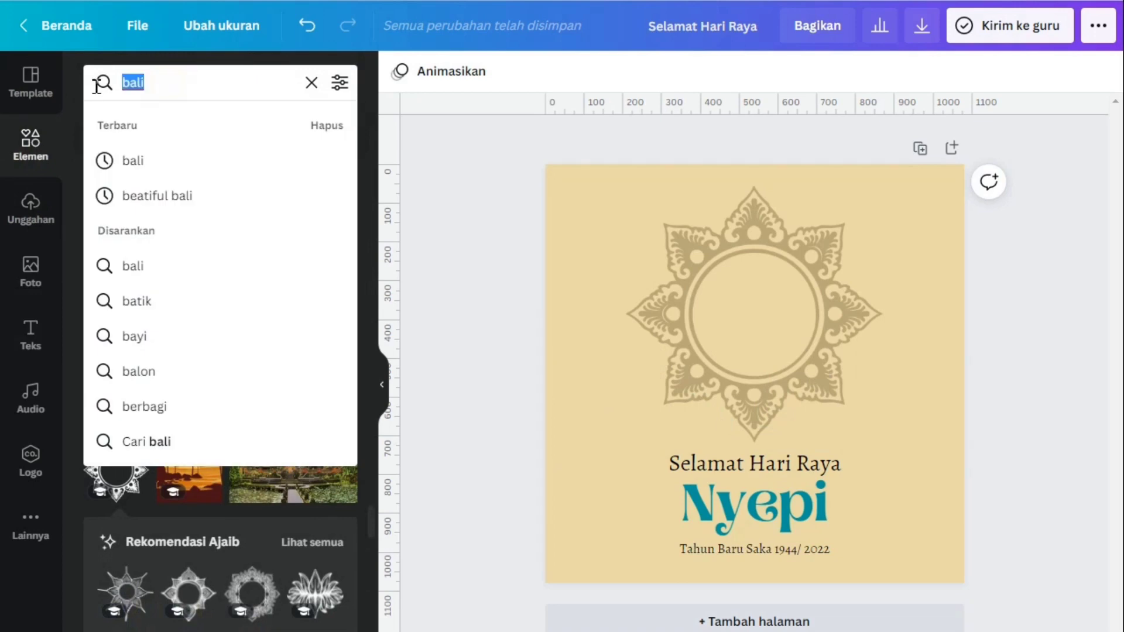
pyautogui.click(159, 199)
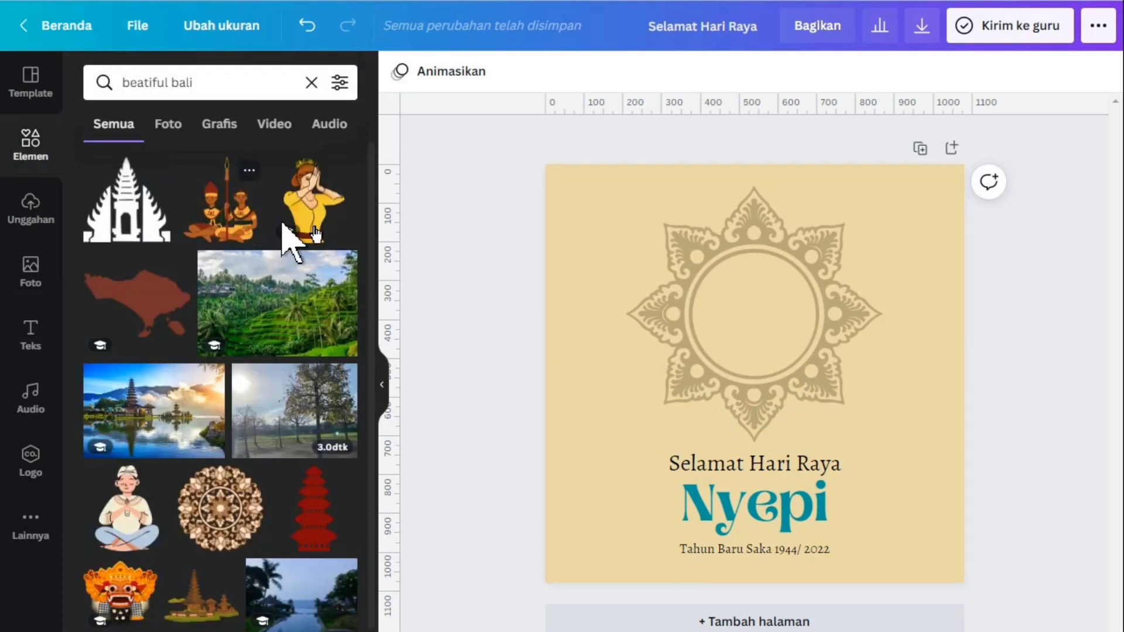
pyautogui.moveTo(370, 185); pyautogui.dragTo(387, 624)
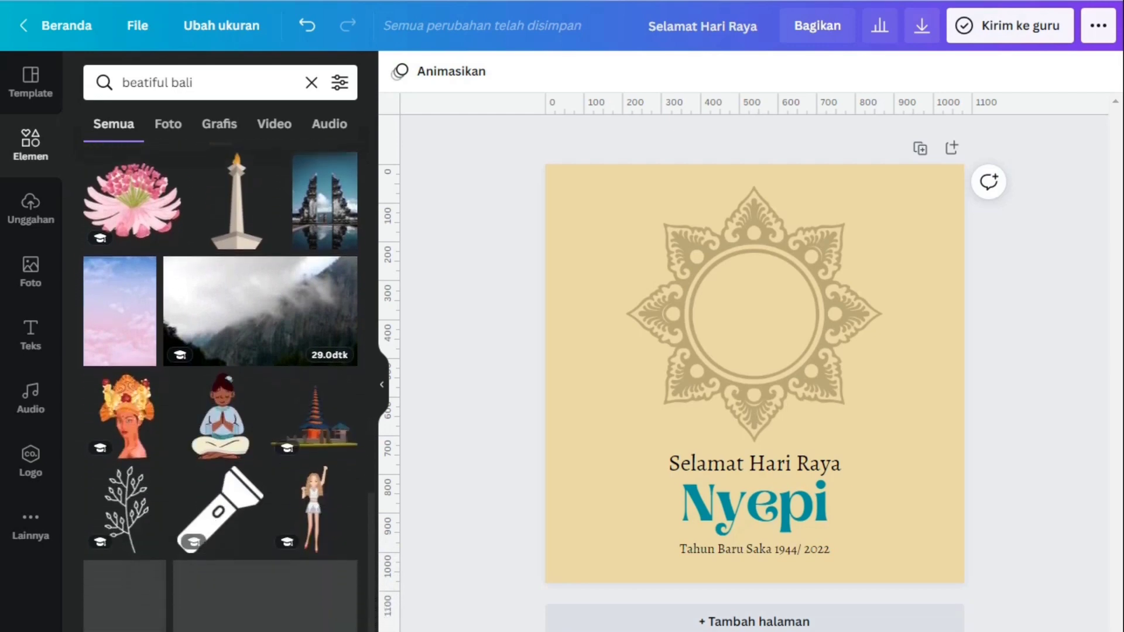
pyautogui.moveTo(377, 537); pyautogui.dragTo(389, 564)
pyautogui.click(329, 351)
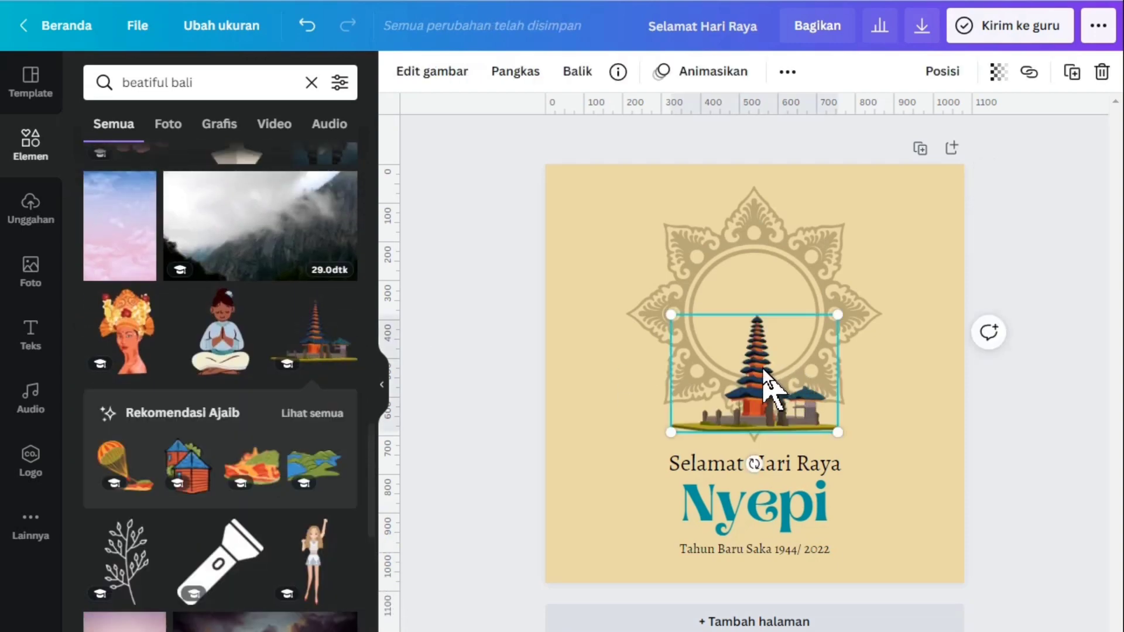
pyautogui.moveTo(764, 367); pyautogui.dragTo(591, 519)
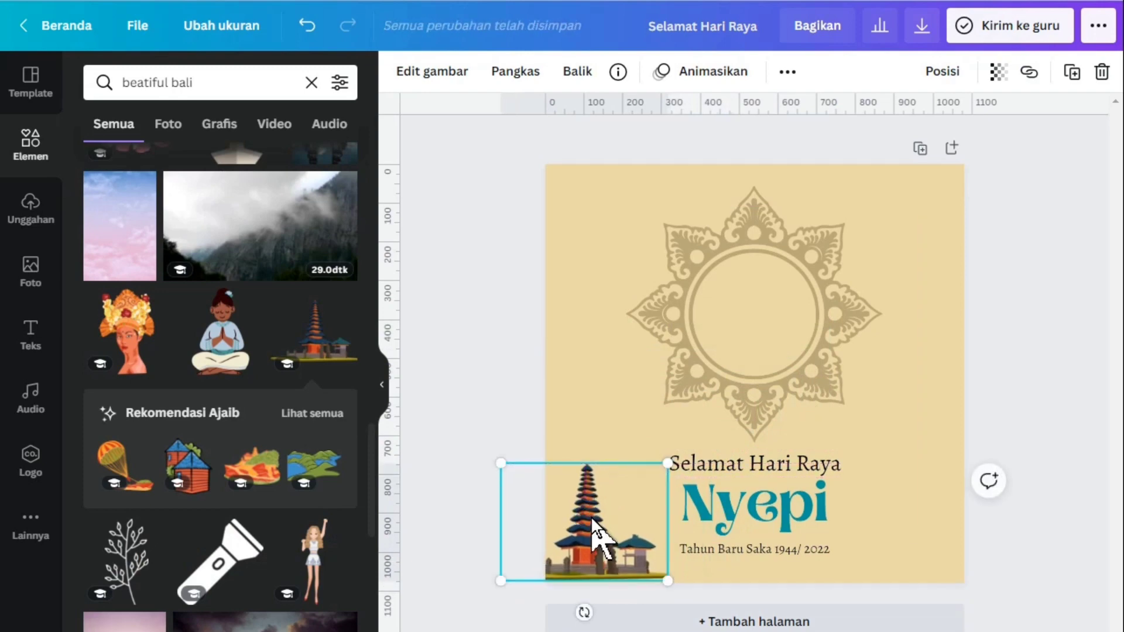
pyautogui.click(1046, 417)
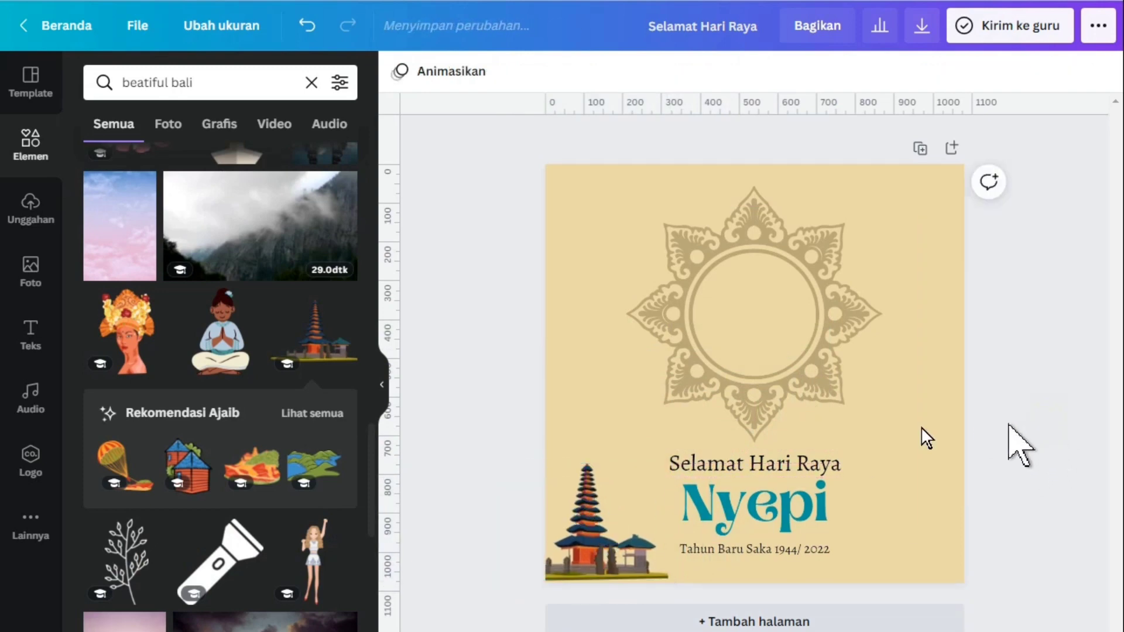
# Fade the temple illustration by setting its transparency to 58
pyautogui.click(603, 521)
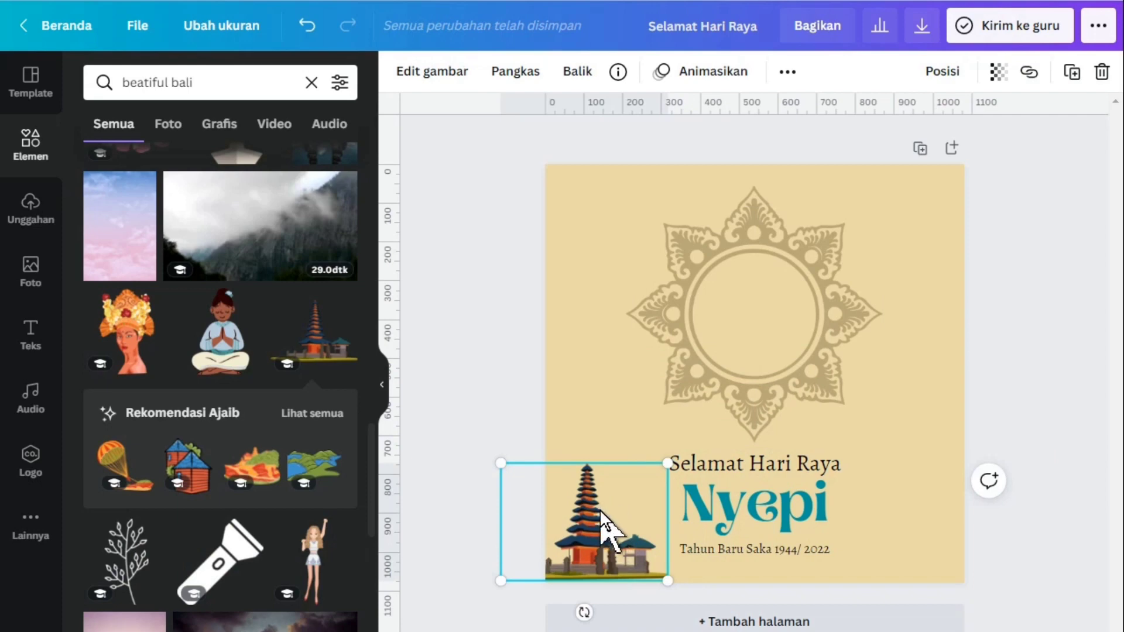
pyautogui.click(996, 80)
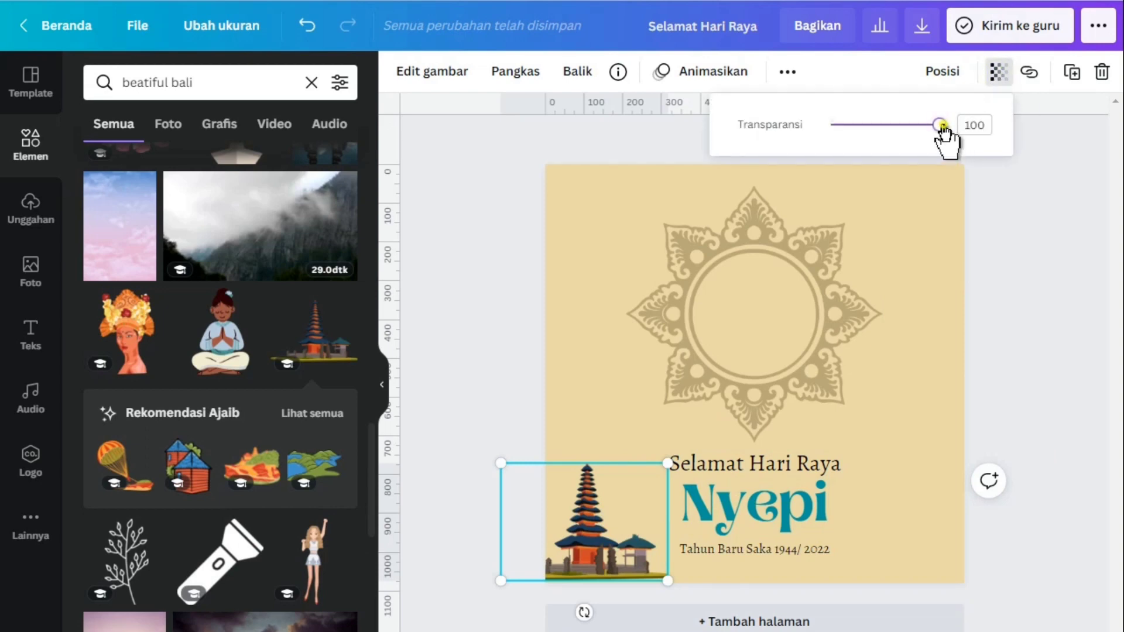
pyautogui.moveTo(942, 126); pyautogui.dragTo(894, 131)
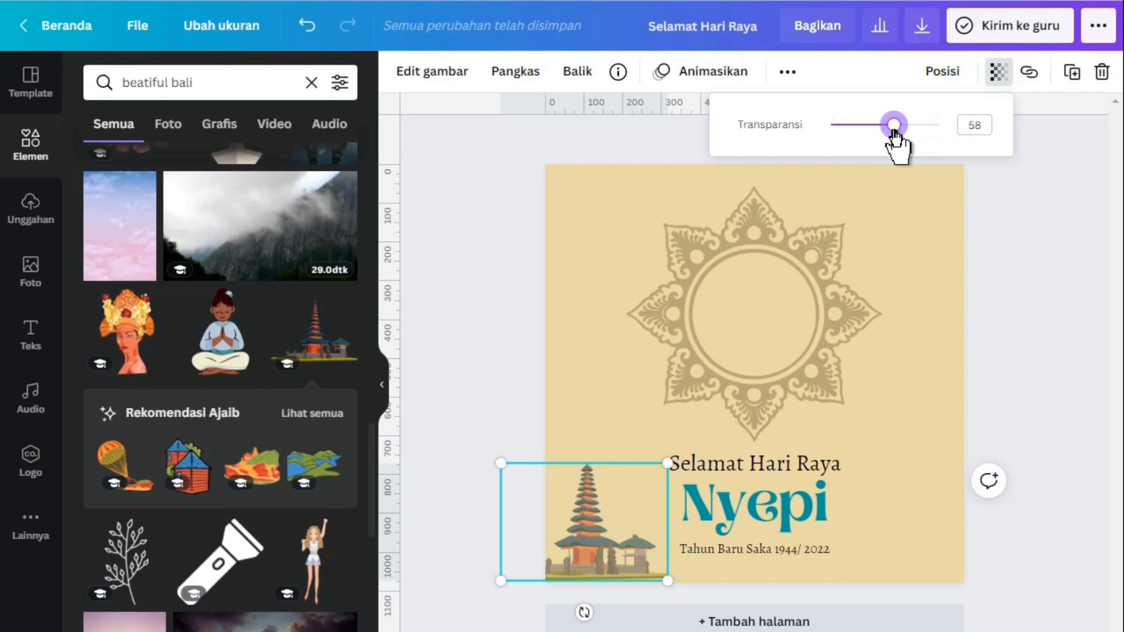
pyautogui.click(1056, 278)
pyautogui.click(1003, 304)
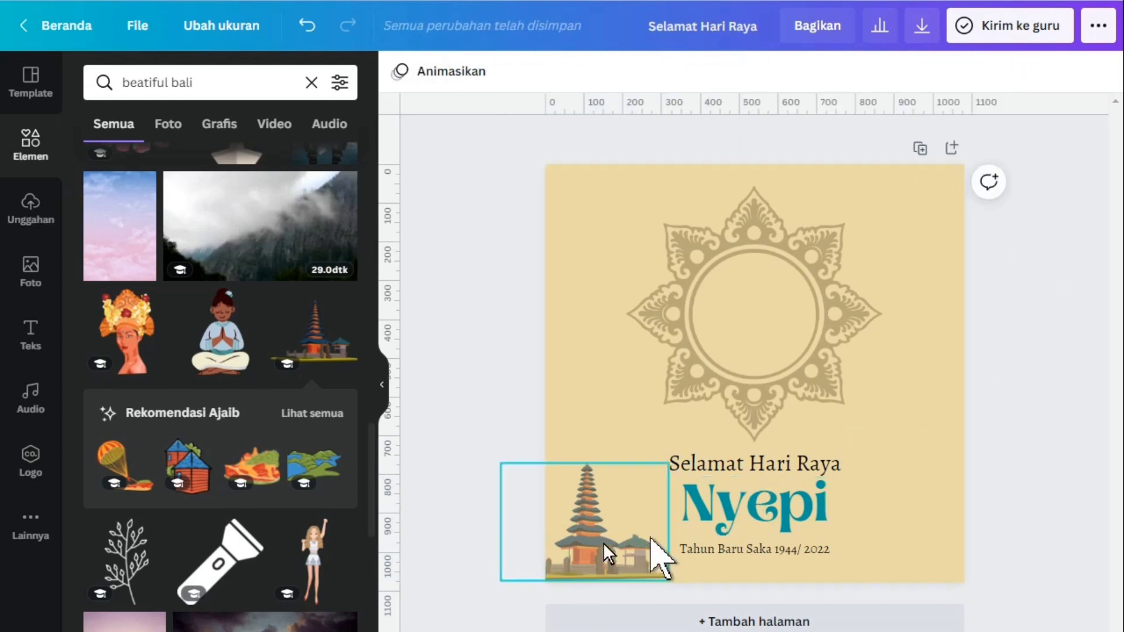
# Duplicate the faded temple illustration and place the copy in the page's lower-right corner
pyautogui.click(570, 539)
pyautogui.hotkey('ctrl', 'd')
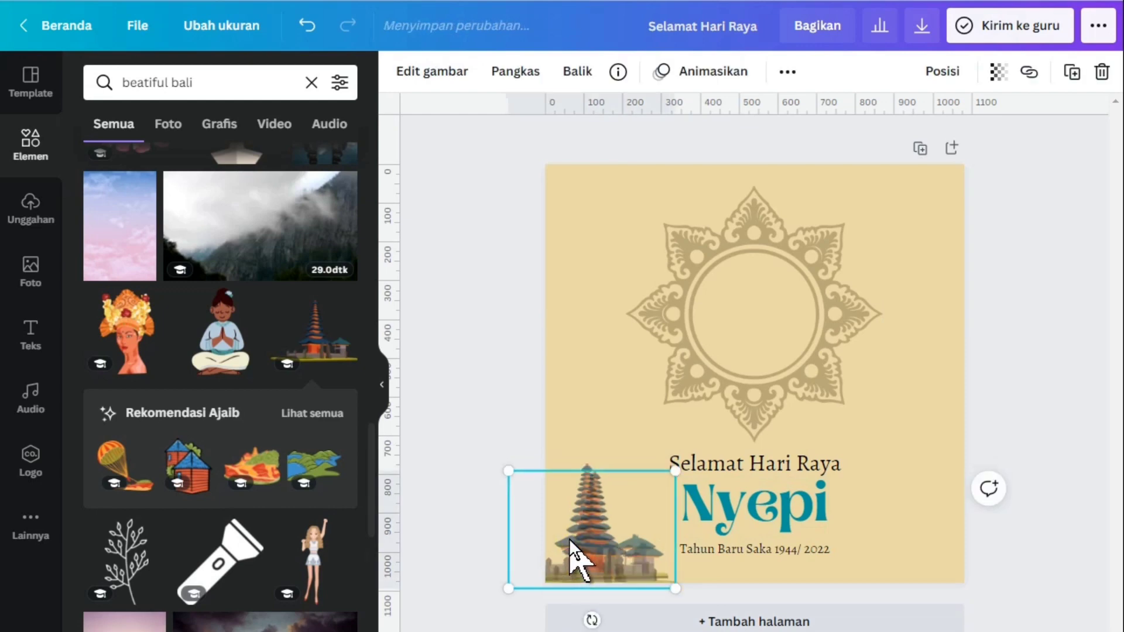
pyautogui.moveTo(586, 544); pyautogui.dragTo(884, 540)
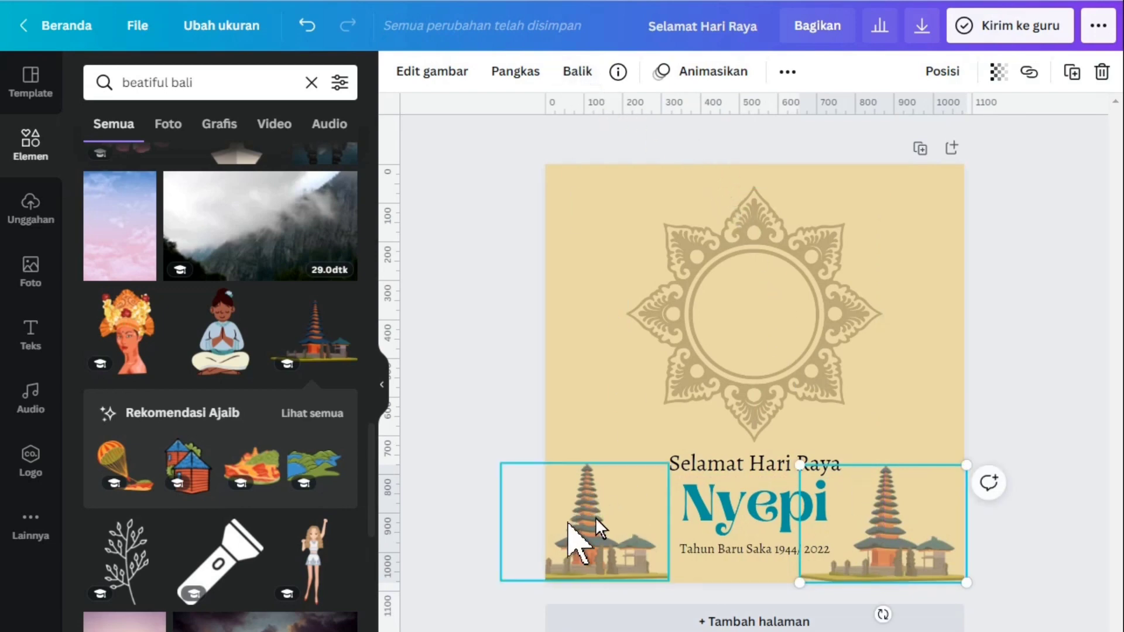
# Flip the temple copy horizontally and shift it partly beyond the page's right edge to mirror the original
pyautogui.click(578, 72)
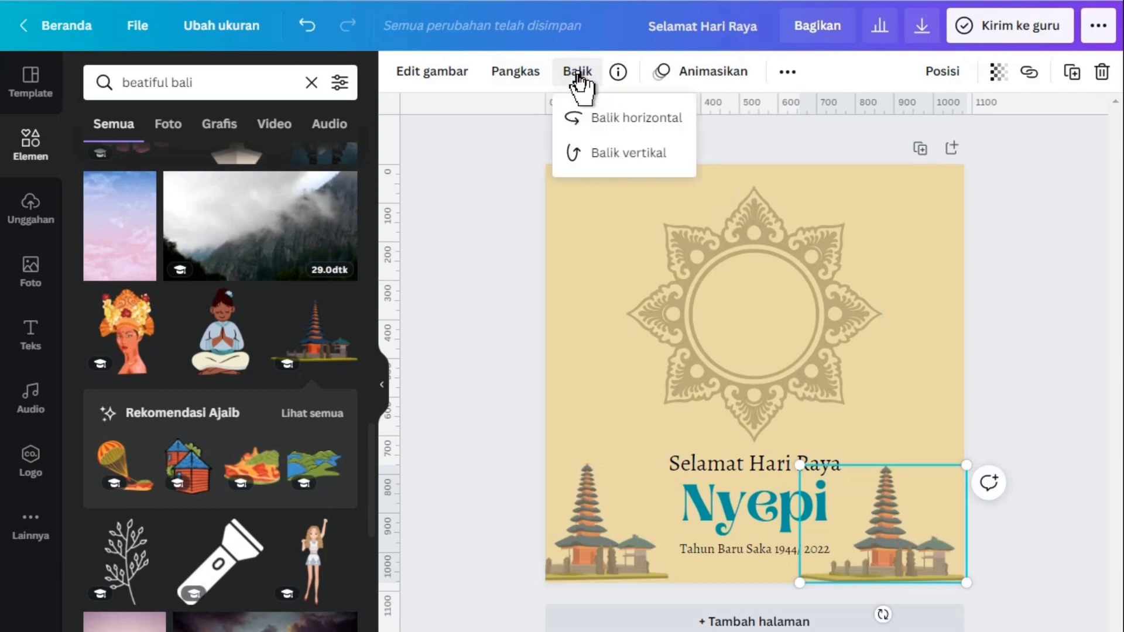
pyautogui.click(608, 123)
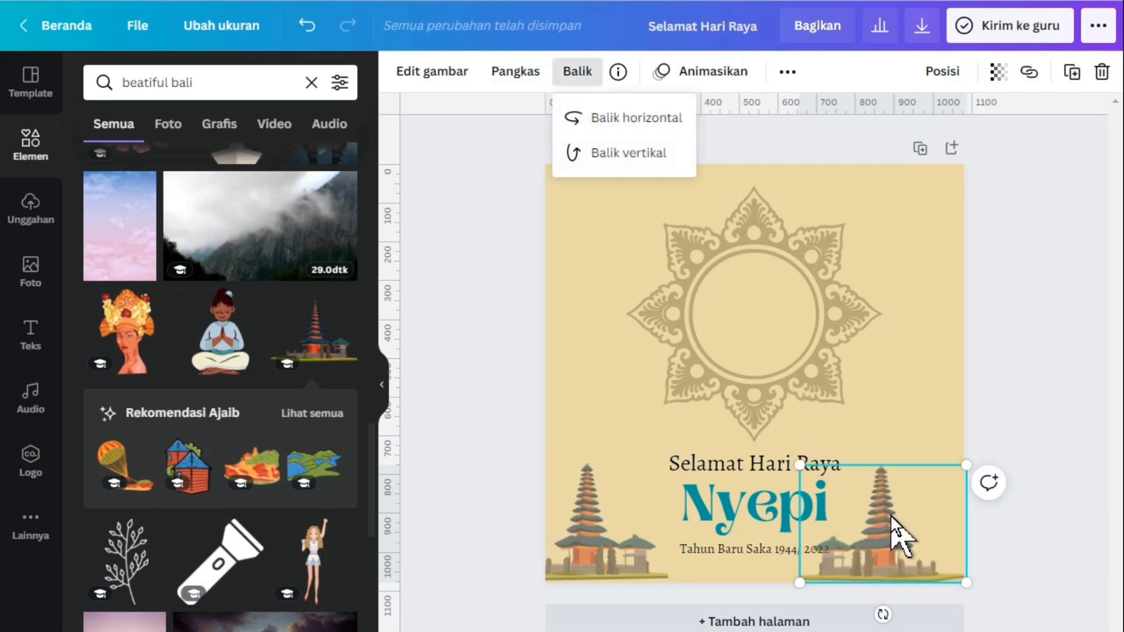
pyautogui.moveTo(879, 548); pyautogui.dragTo(920, 548)
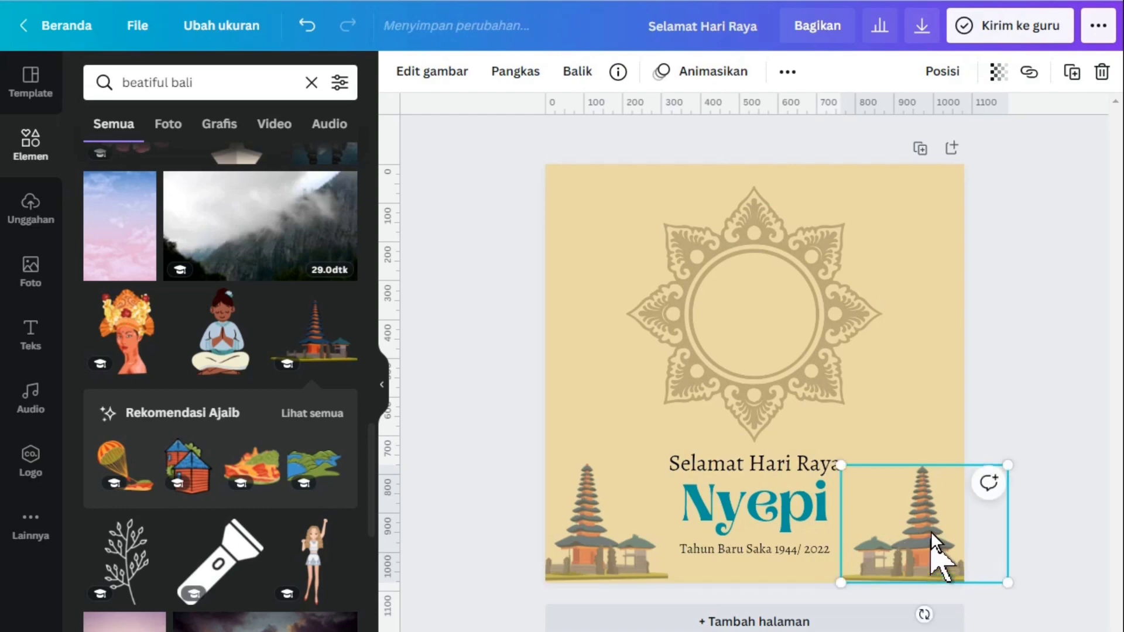
pyautogui.click(1019, 346)
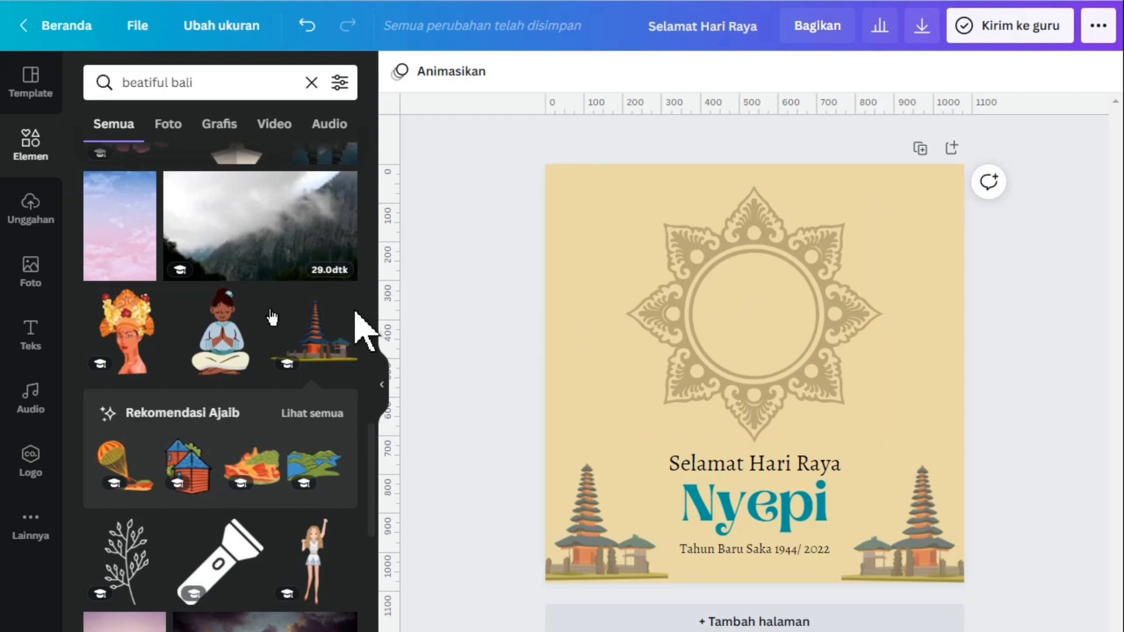
# Find the frames (Bingkai) among the elements and add the plain circular frame to the page
pyautogui.click(26, 153)
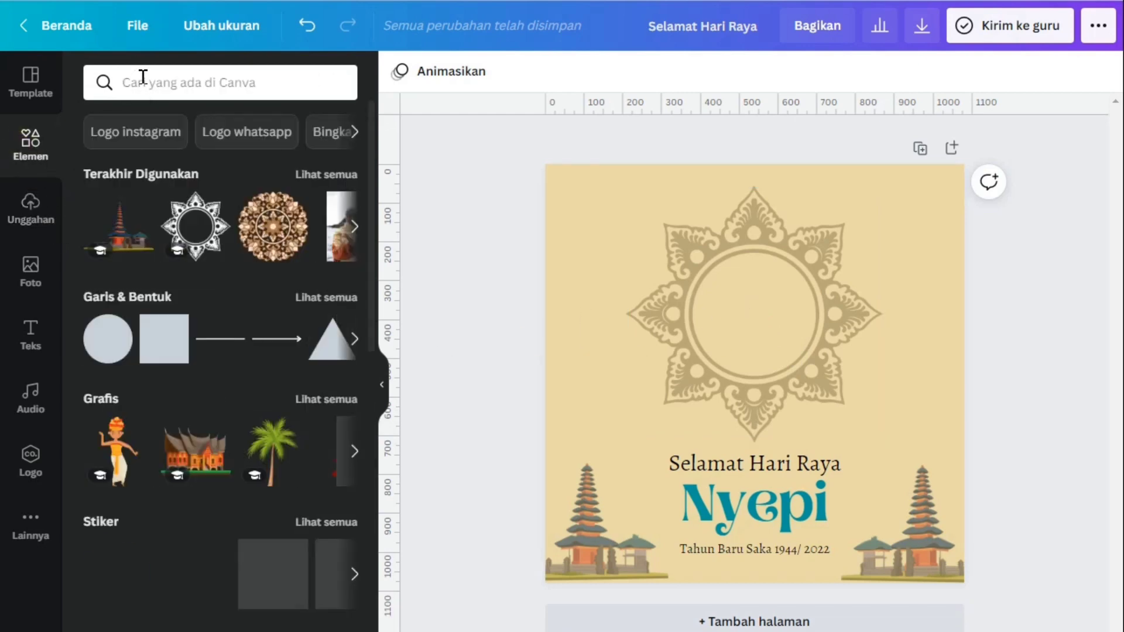
pyautogui.click(143, 77)
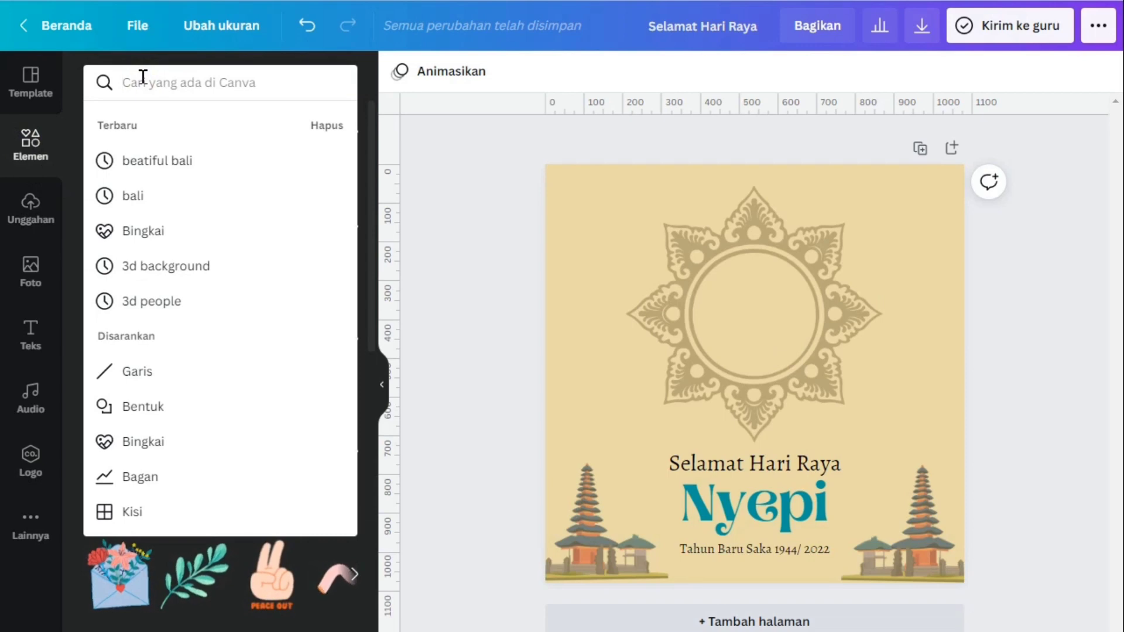
pyautogui.click(166, 243)
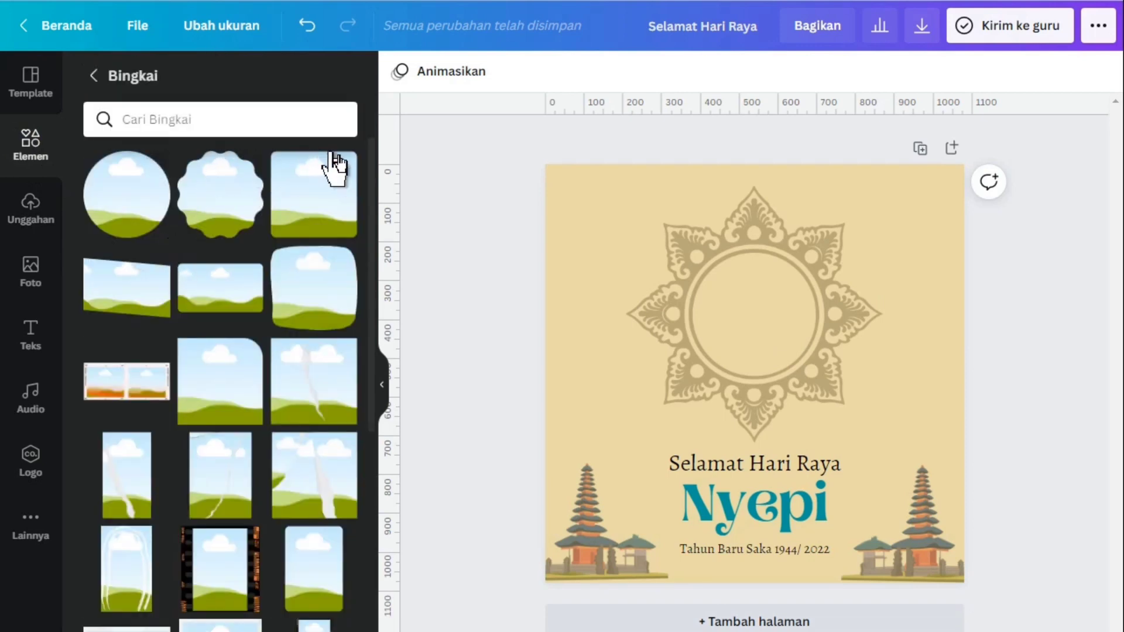
pyautogui.moveTo(343, 197)
pyautogui.click(129, 209)
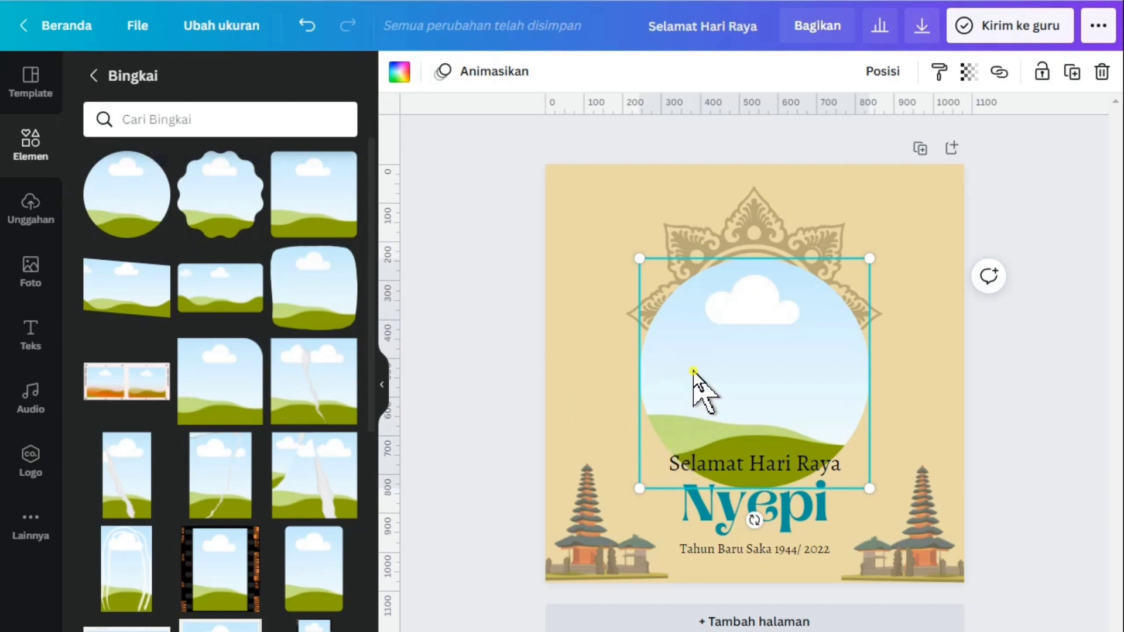
# Shrink the circular frame to the size of the mandala's inner ring and centre it inside the ring
pyautogui.moveTo(692, 371); pyautogui.dragTo(712, 359)
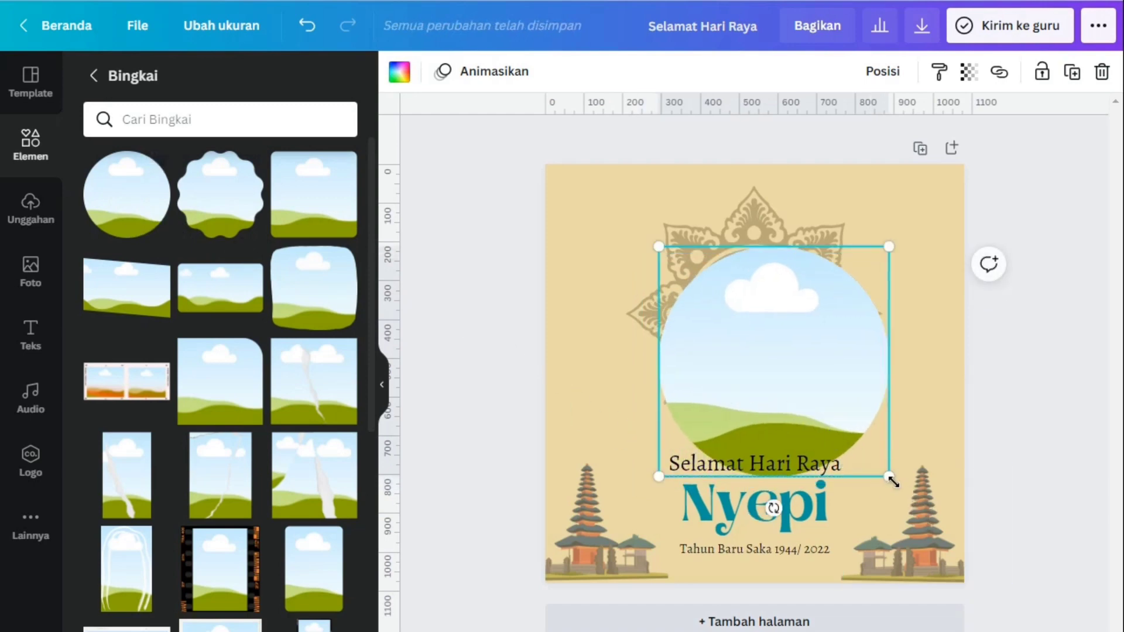
pyautogui.moveTo(889, 476); pyautogui.dragTo(785, 373)
pyautogui.moveTo(699, 325); pyautogui.dragTo(732, 324)
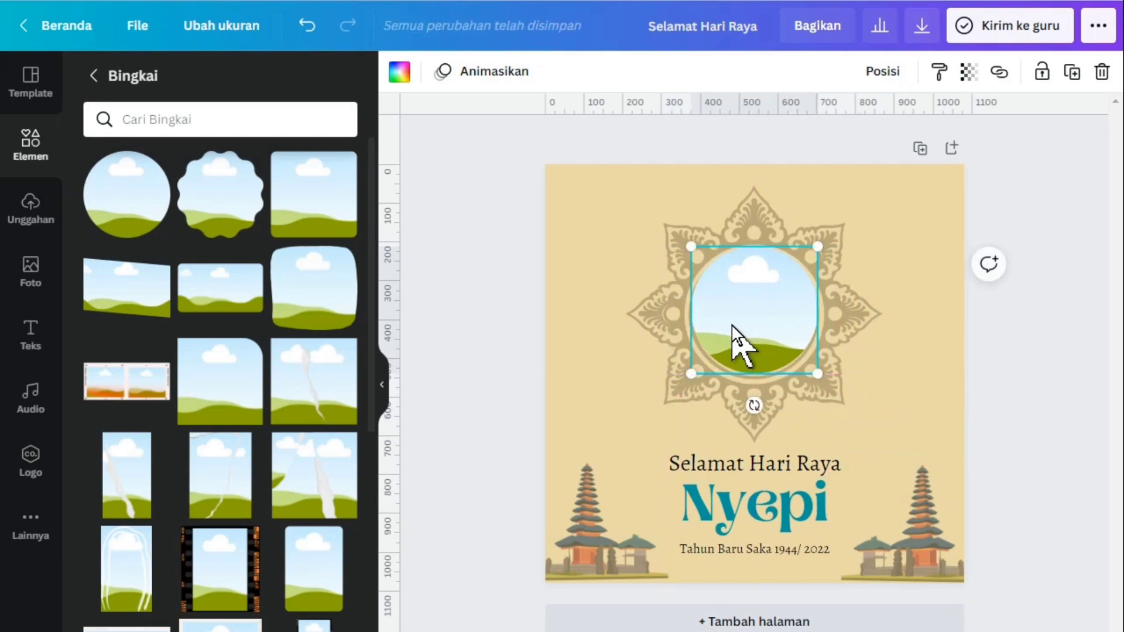
pyautogui.press('Down')
pyautogui.press('Down')
pyautogui.press('Down')
pyautogui.press('Down')
pyautogui.press('Down')
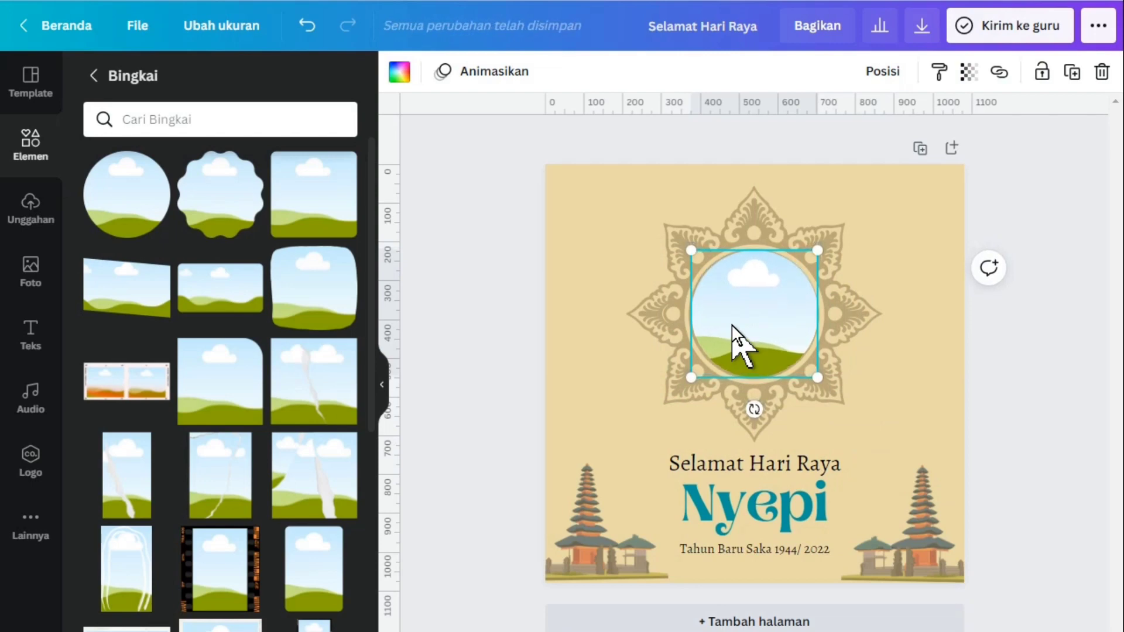
pyautogui.click(1038, 355)
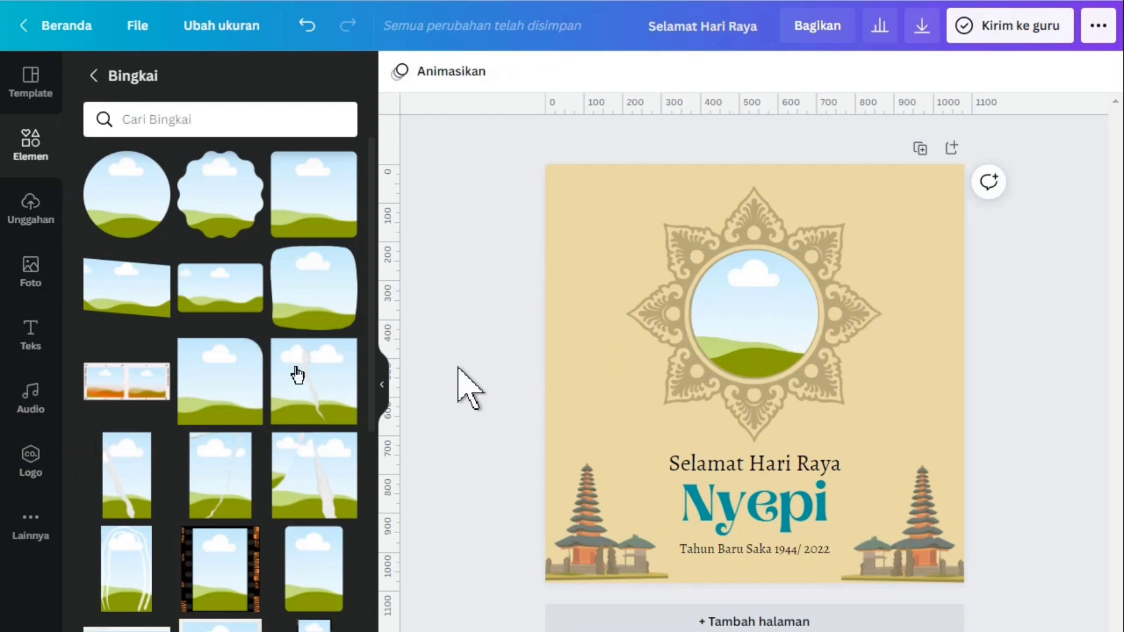
# Search the photo library for "people"
pyautogui.click(26, 276)
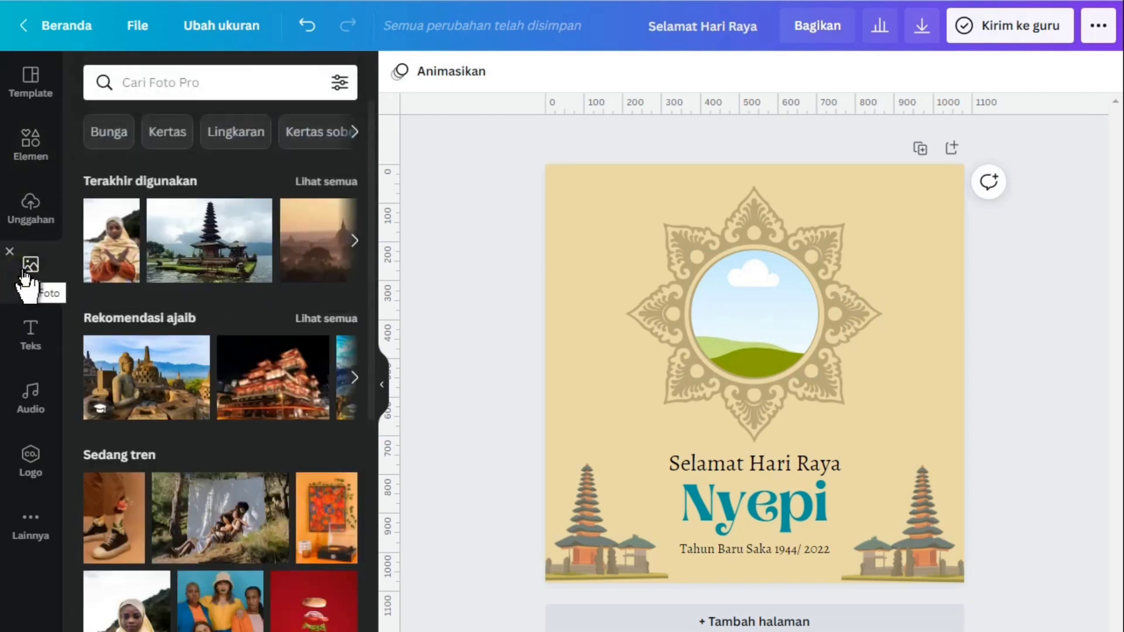
pyautogui.click(219, 82)
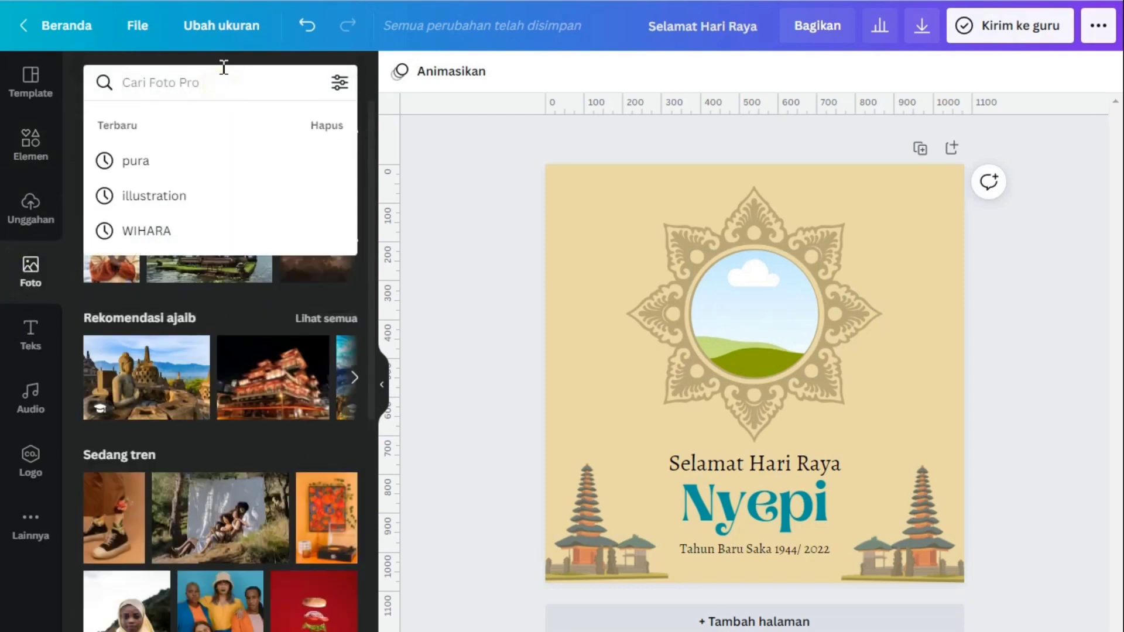
pyautogui.write('people')
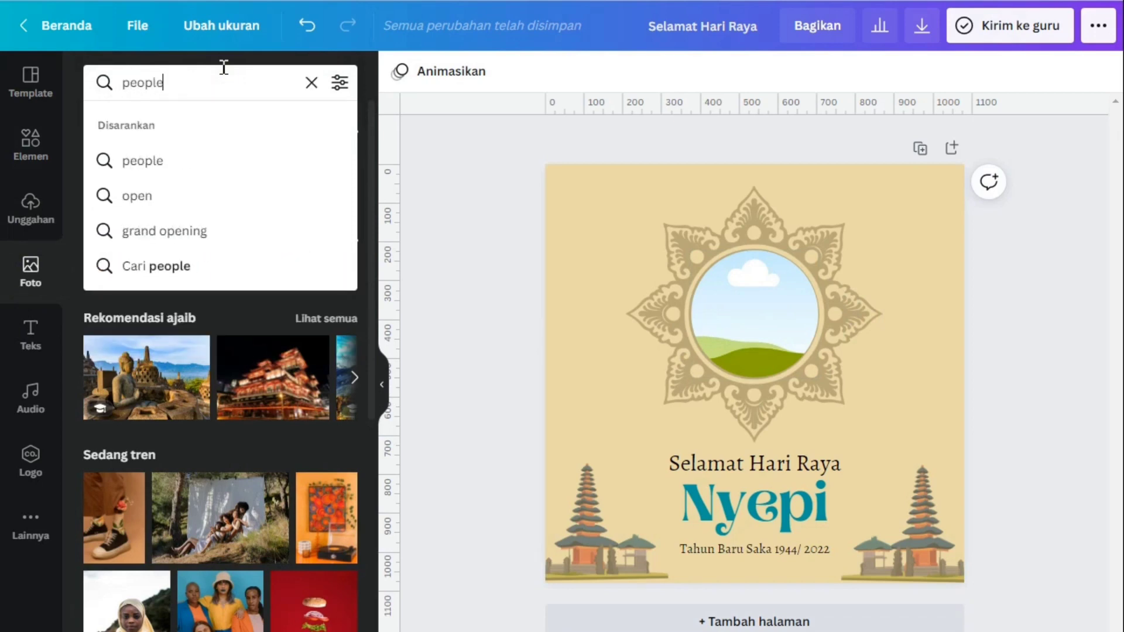
pyautogui.press('Return')
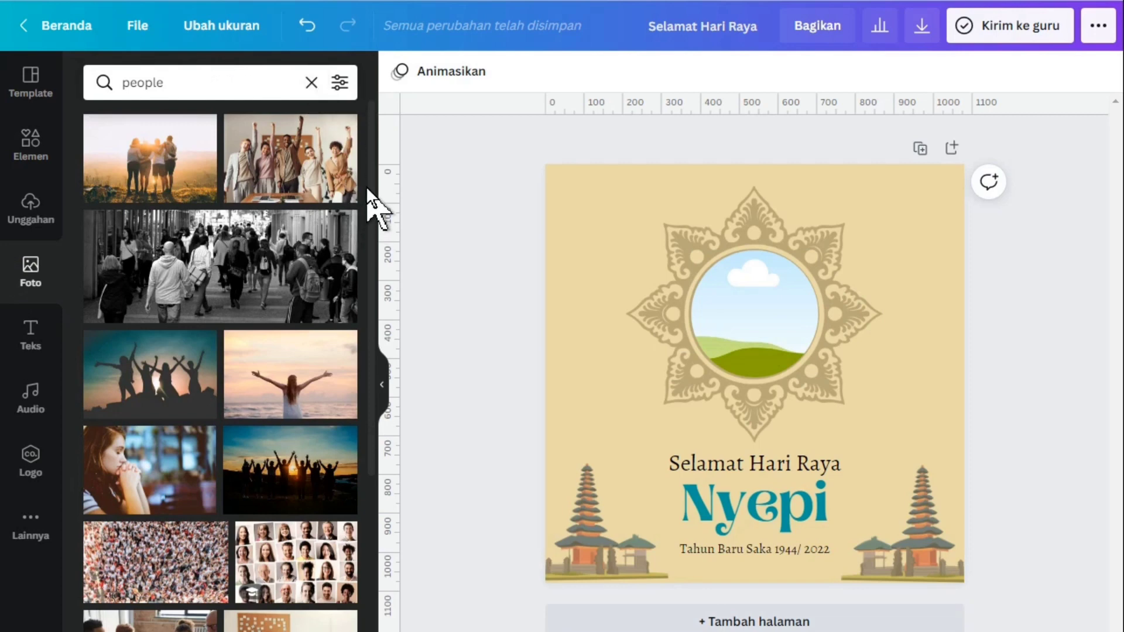
# Add the photo of the smiling woman pointing sideways from the people results and place it inside the circular frame
pyautogui.moveTo(371, 196); pyautogui.dragTo(364, 349)
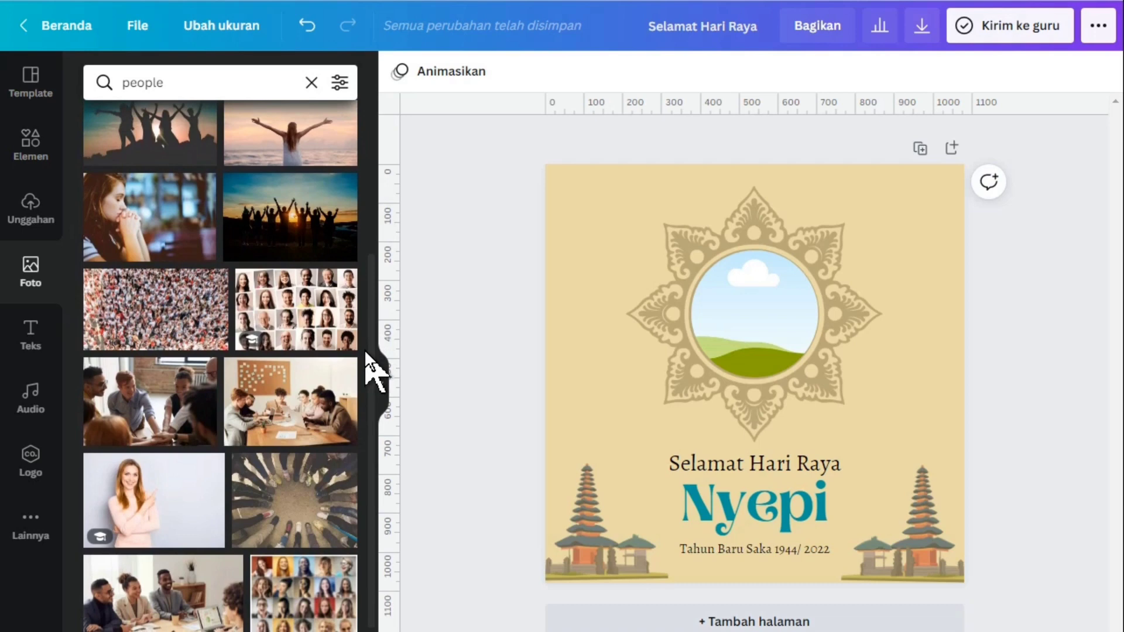
pyautogui.click(176, 513)
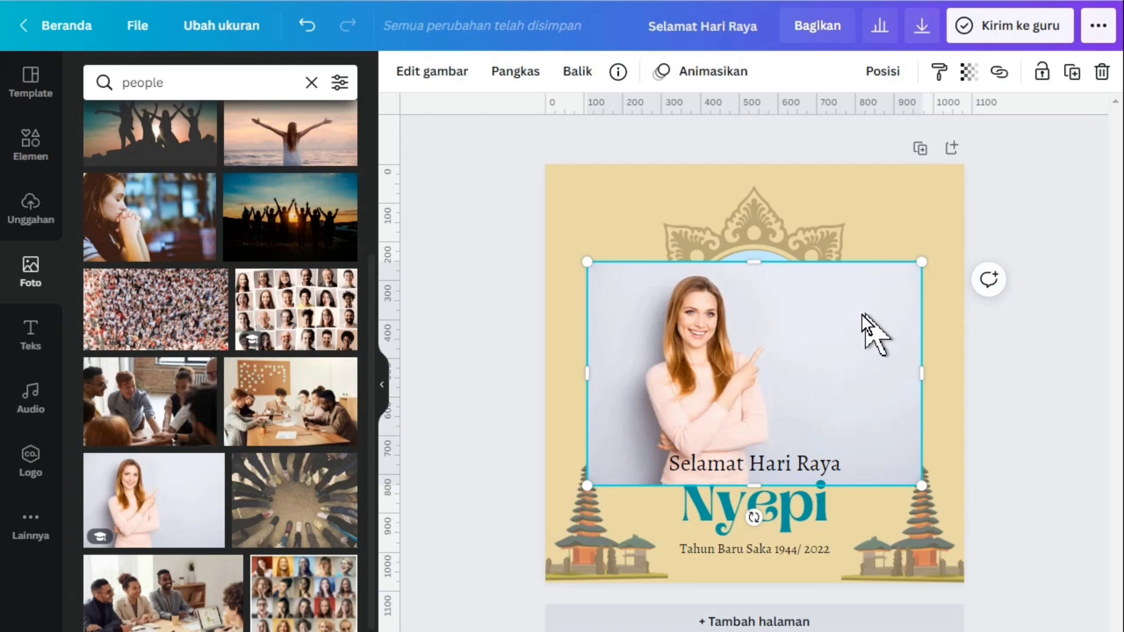
pyautogui.moveTo(862, 314); pyautogui.dragTo(797, 285)
pyautogui.click(881, 256)
pyautogui.click(847, 342)
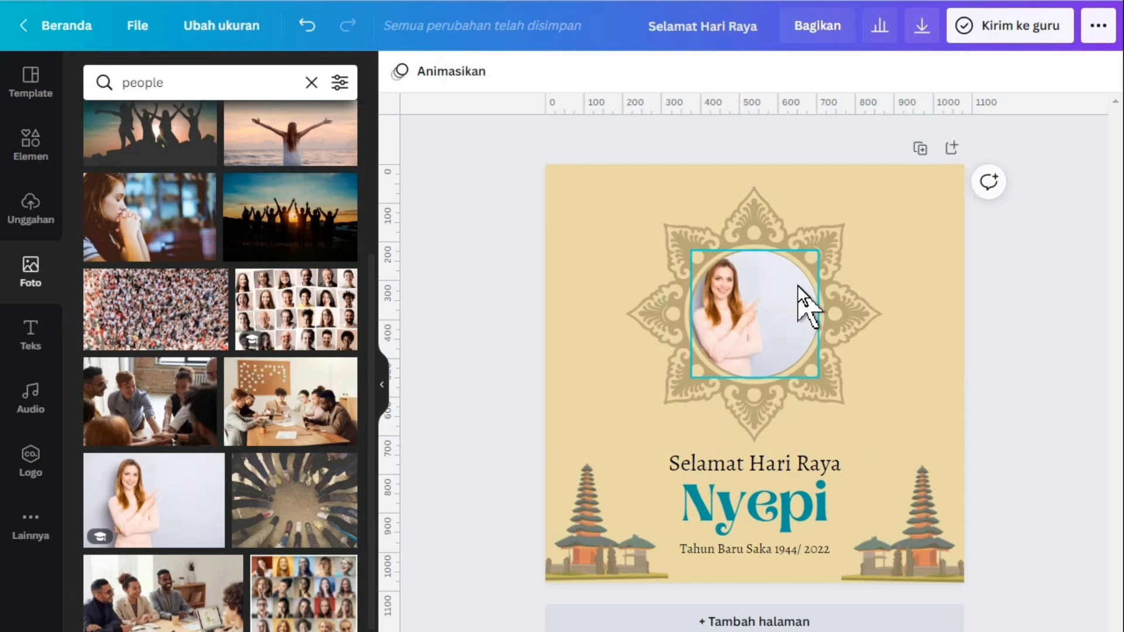
# Reposition the photo inside the circular frame so the woman sits in the middle of the circle
pyautogui.doubleClick(722, 291)
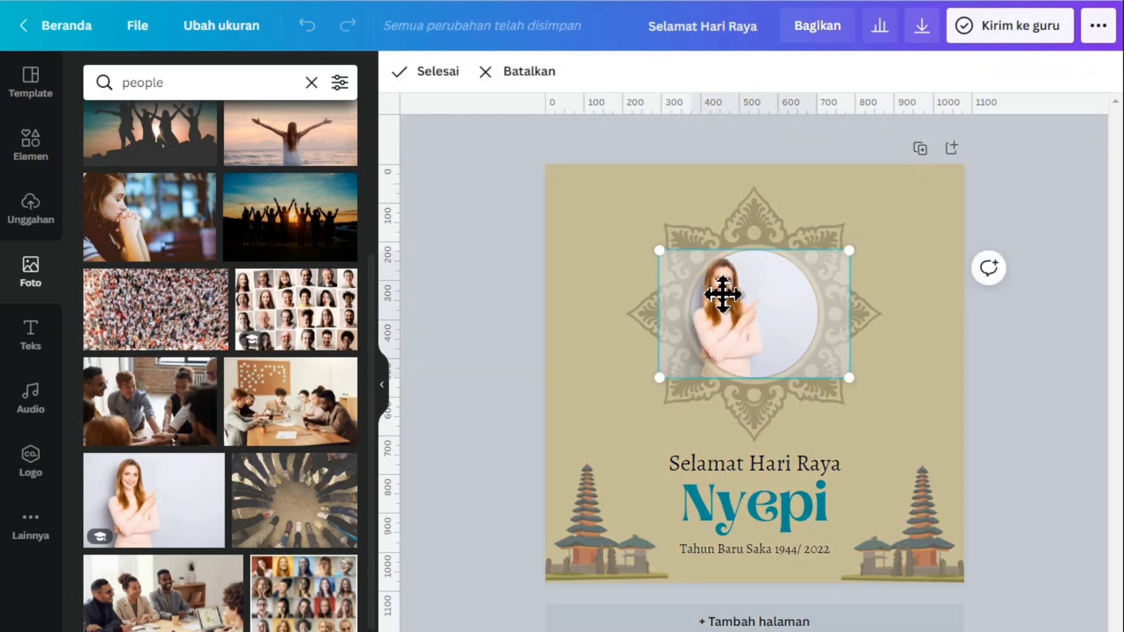
pyautogui.moveTo(722, 294); pyautogui.dragTo(757, 311)
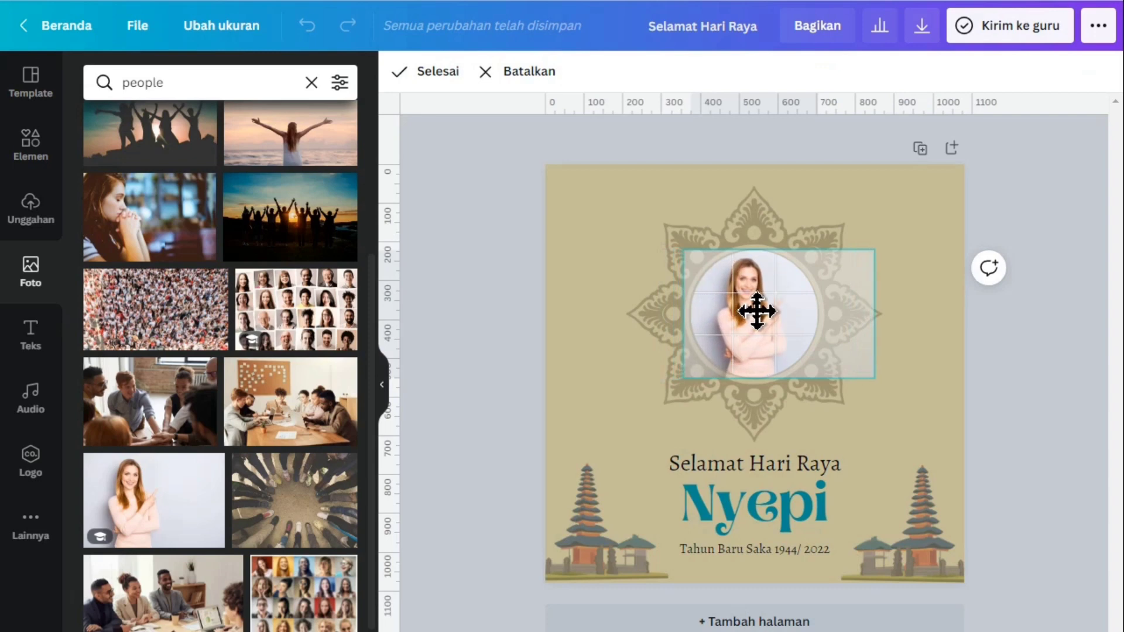
pyautogui.click(927, 359)
pyautogui.click(1042, 364)
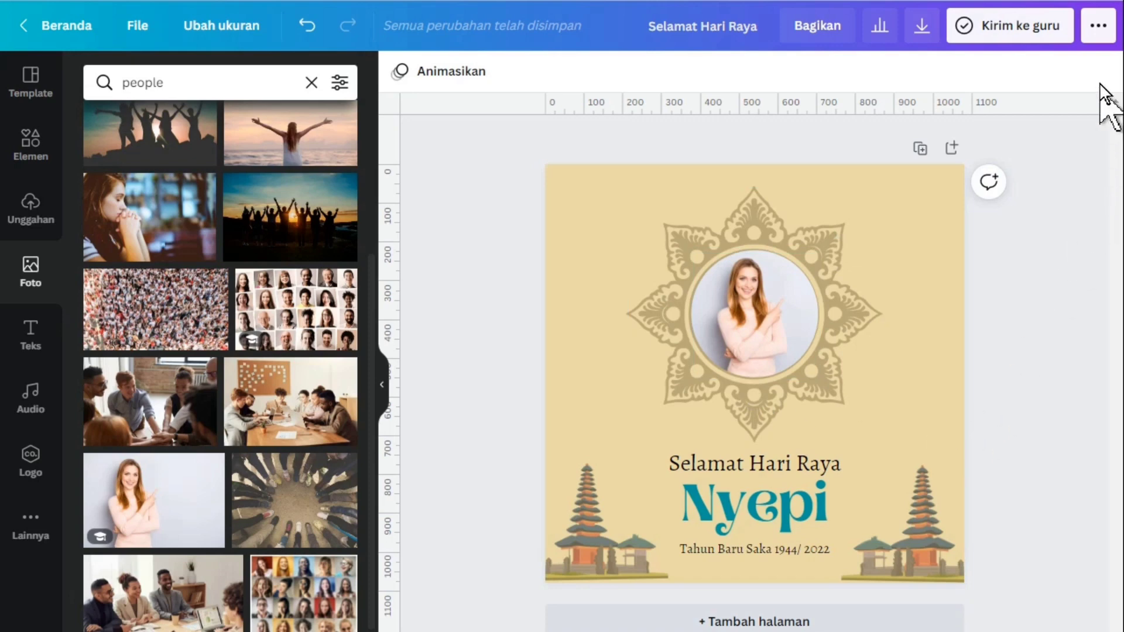
# Copy the design's public share link (Bagikan tautan)
pyautogui.click(1109, 35)
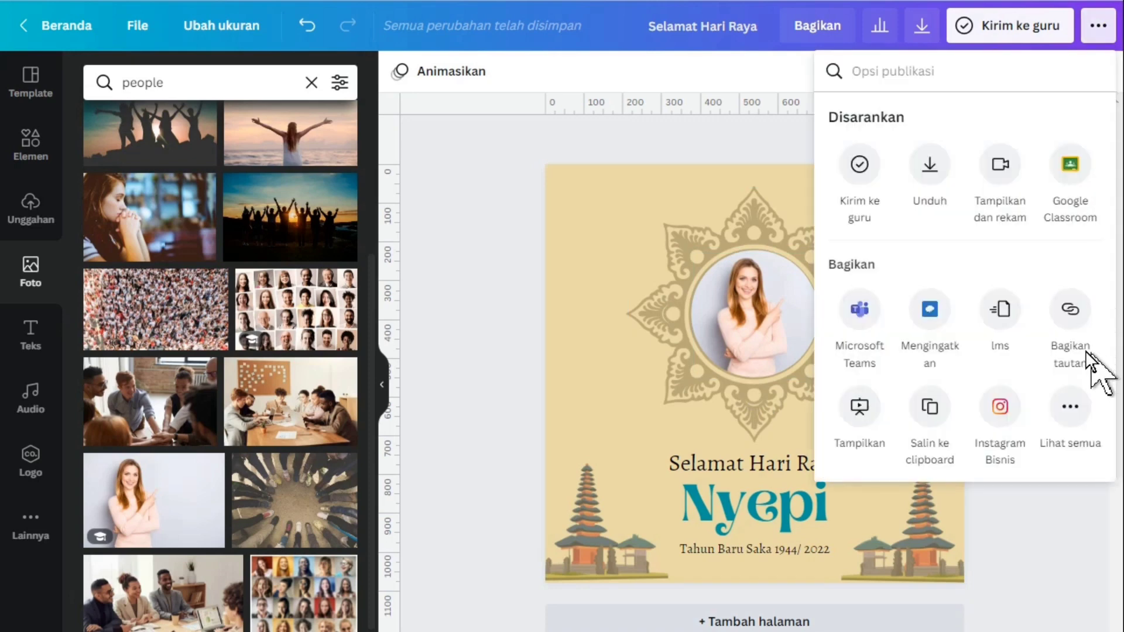
pyautogui.click(1069, 311)
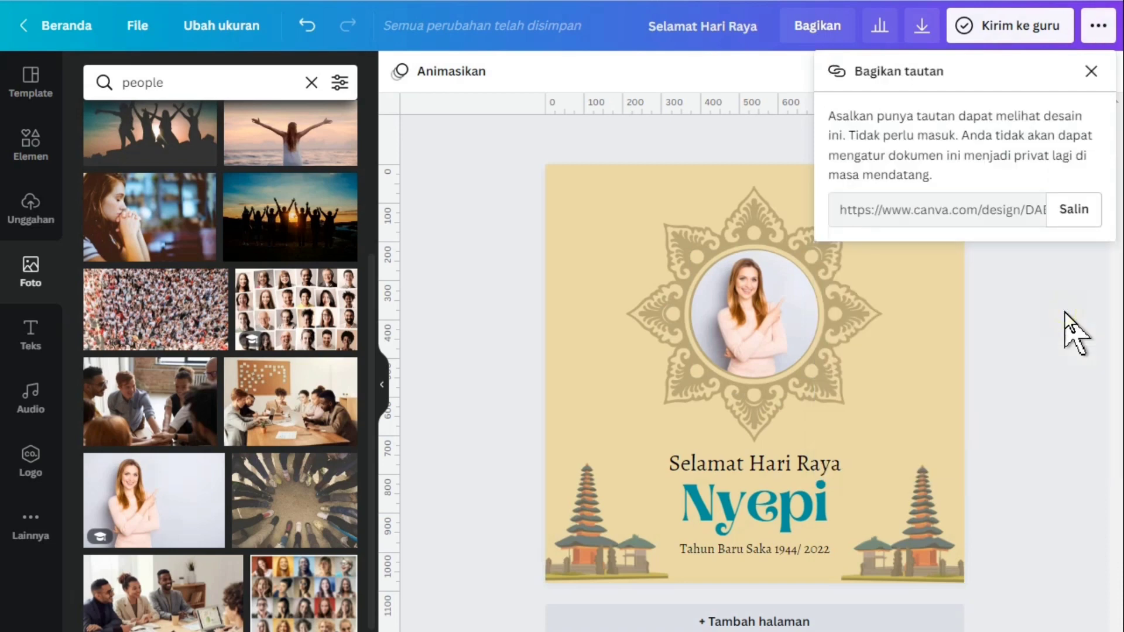
pyautogui.click(1071, 223)
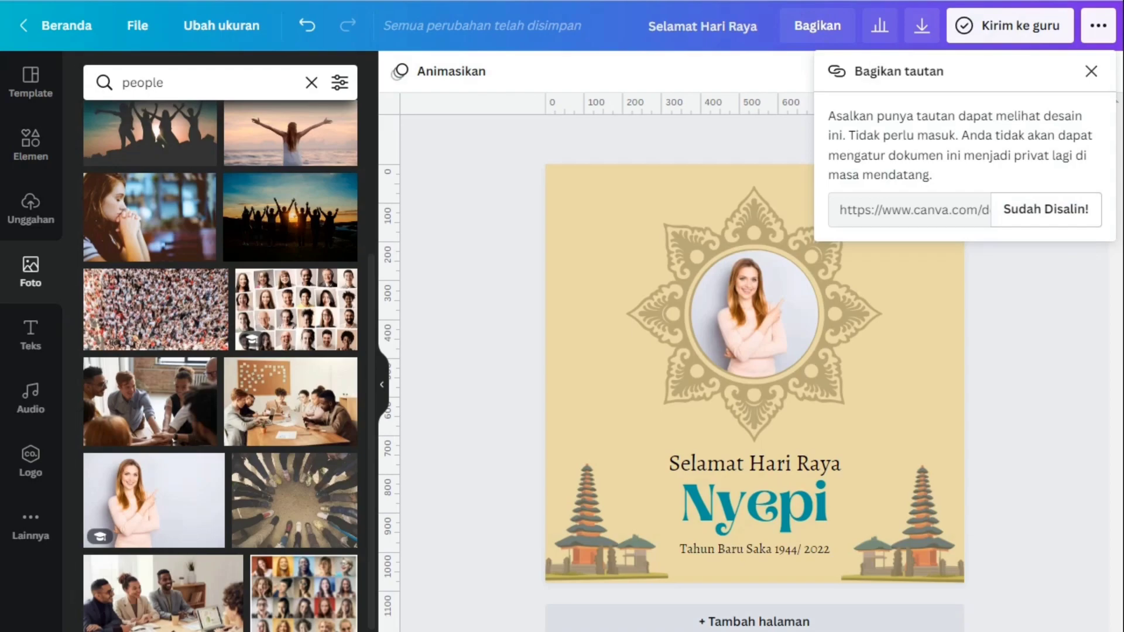
# Open the copied link in a new browser tab and use the shared design as a template (Gunakan template)
pyautogui.hotkey('ctrl', 't')
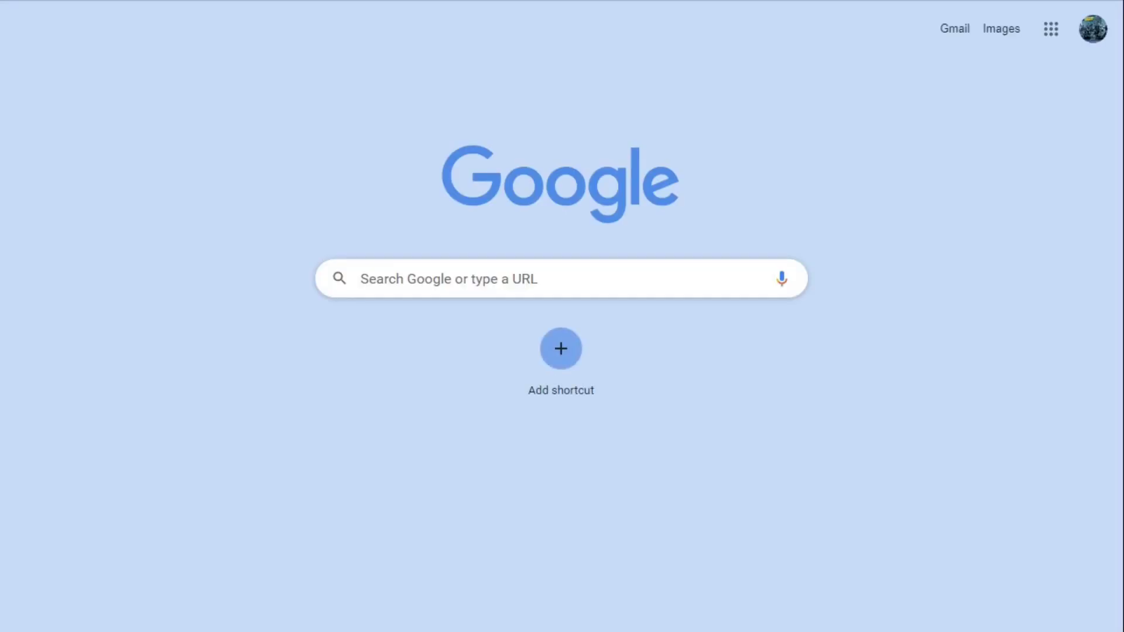
pyautogui.hotkey('ctrl', 'v')
pyautogui.press('Return')
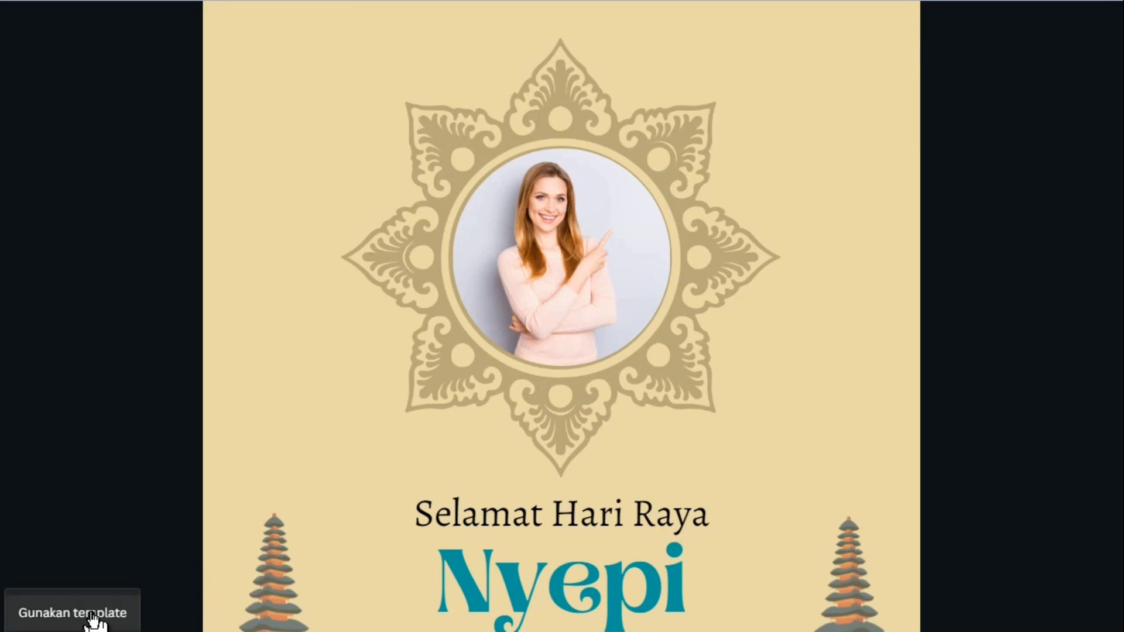
pyautogui.click(92, 618)
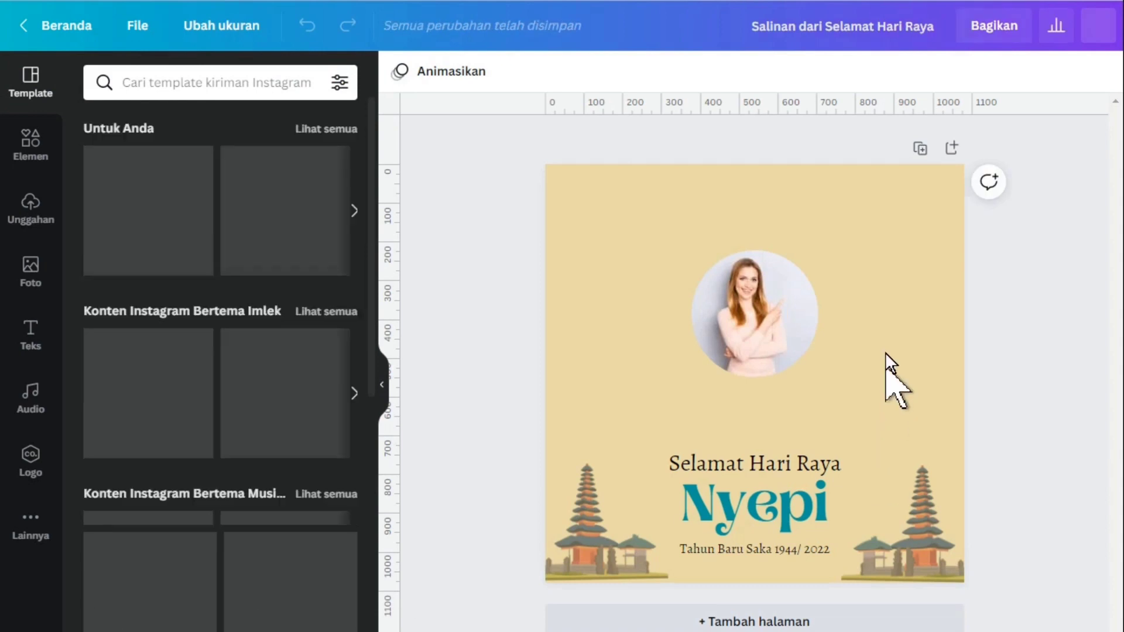
pyautogui.click(750, 329)
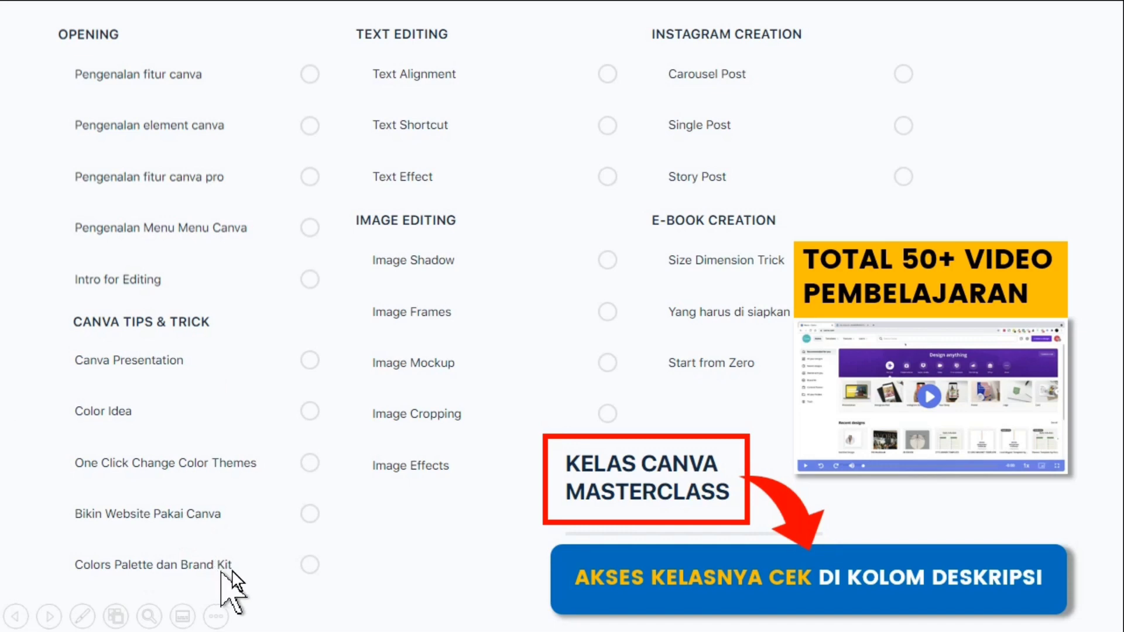
pyautogui.click(277, 569)
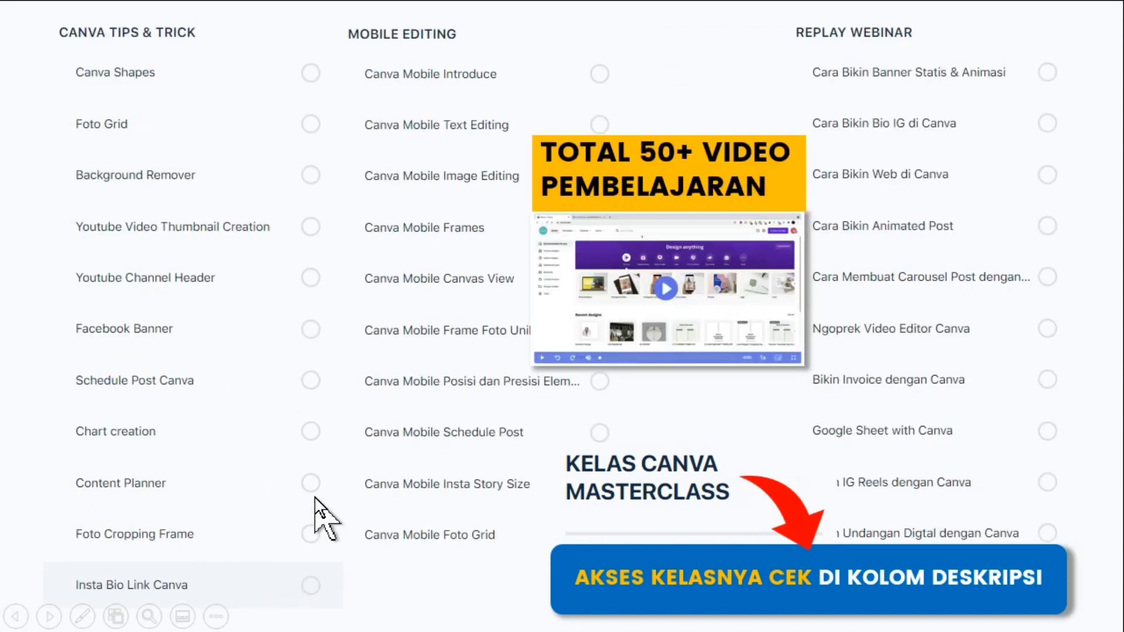